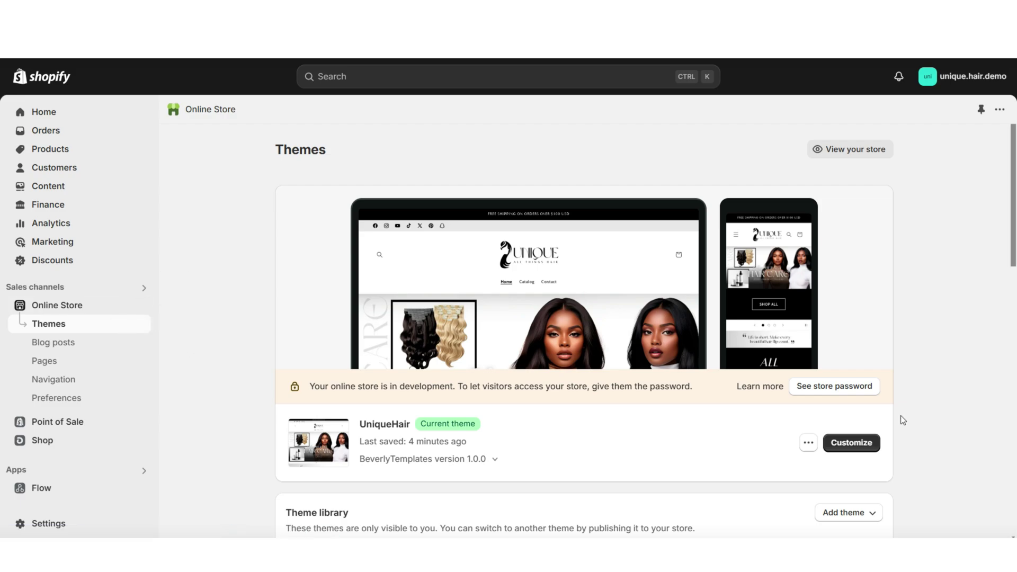
Step: Open the UniqueHair theme for customization and look through its home page in full-width preview
{"action": "left_click", "coordinate": [863, 447]}
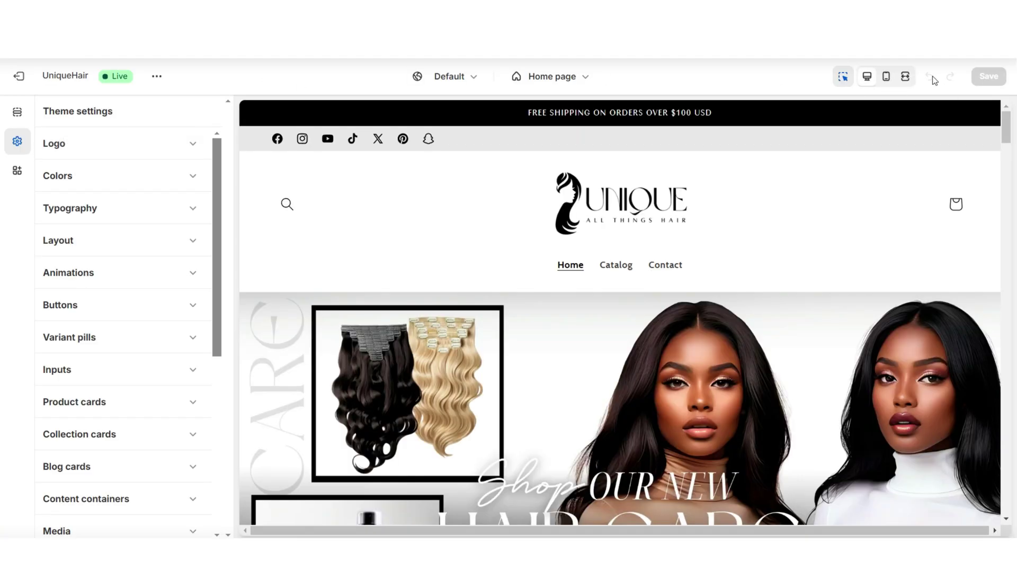
{"action": "left_click", "coordinate": [906, 77]}
{"action": "left_click_drag", "start_coordinate": [1006, 127], "coordinate": [1010, 149]}
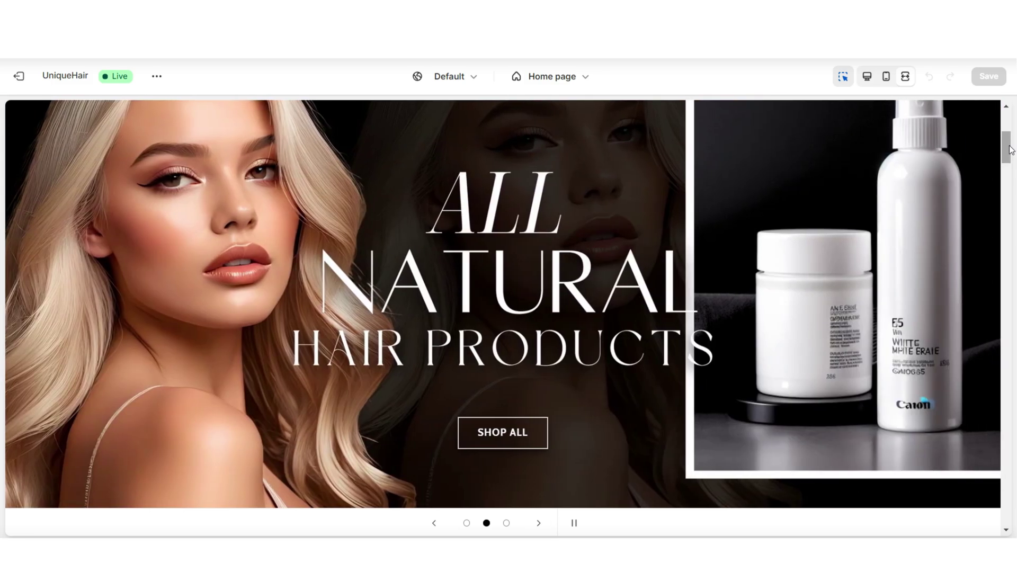
{"action": "scroll", "coordinate": [1009, 138], "scroll_direction": "down", "scroll_amount": 10}
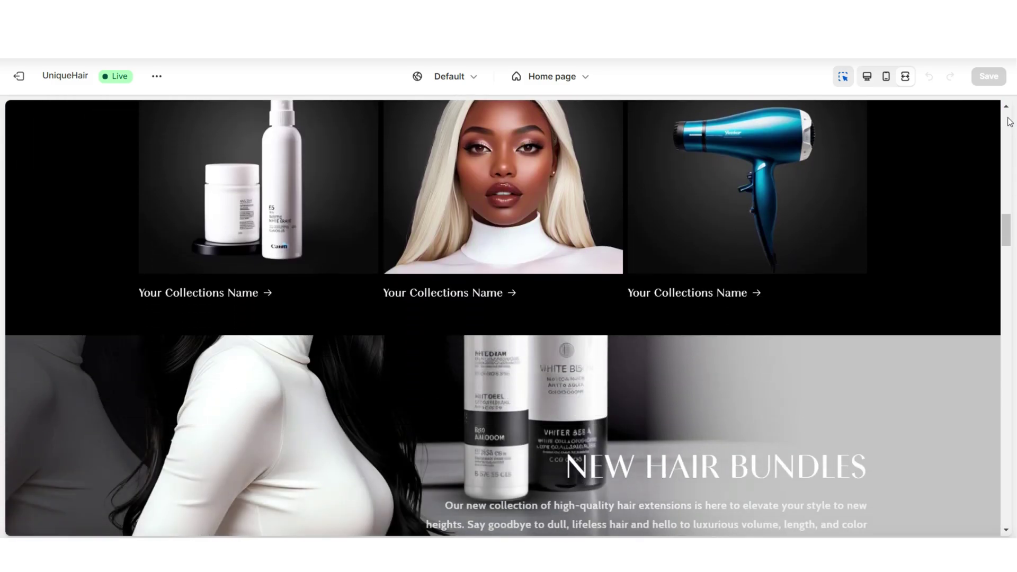
{"action": "scroll", "coordinate": [1010, 122], "scroll_direction": "down", "scroll_amount": 10}
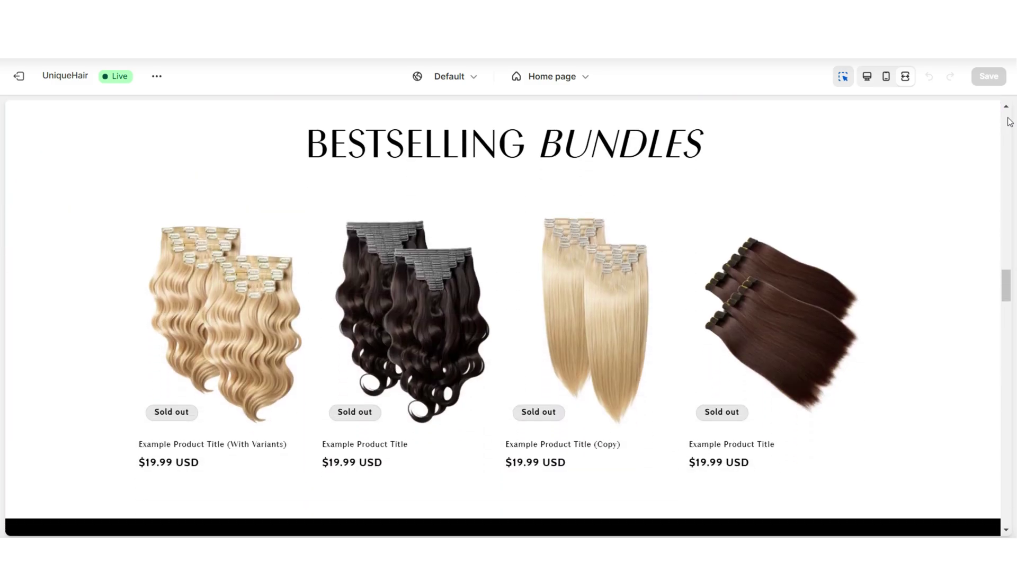
{"action": "scroll", "coordinate": [1009, 121], "scroll_direction": "down", "scroll_amount": 2}
Step: Open the Example Product Title (With Variants) page from the Bestselling Bundles section and look through its product details
{"action": "left_click", "coordinate": [196, 352]}
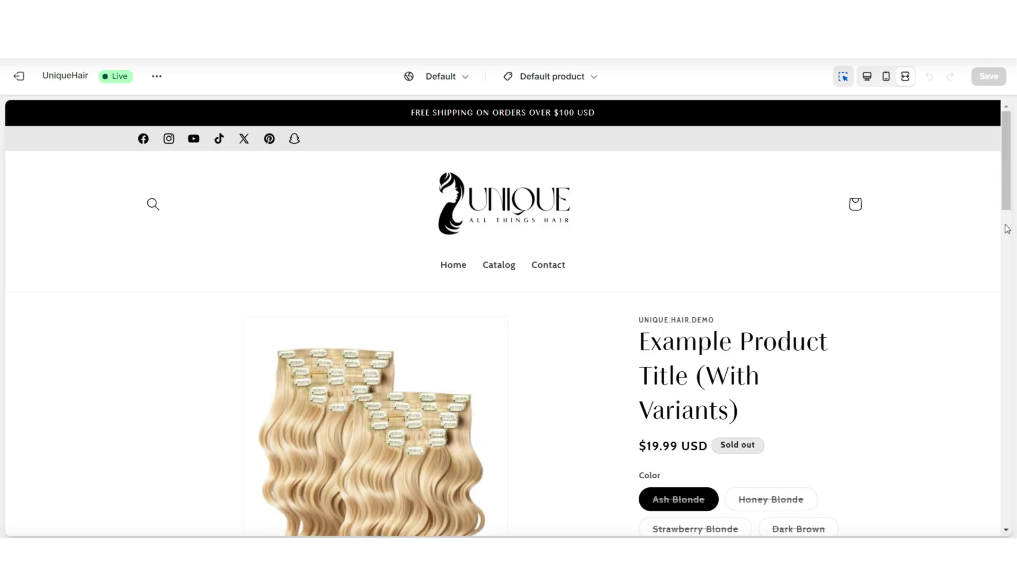
{"action": "scroll", "coordinate": [1008, 231], "scroll_direction": "down", "scroll_amount": 4}
{"action": "left_click_drag", "start_coordinate": [1009, 233], "coordinate": [1006, 261]}
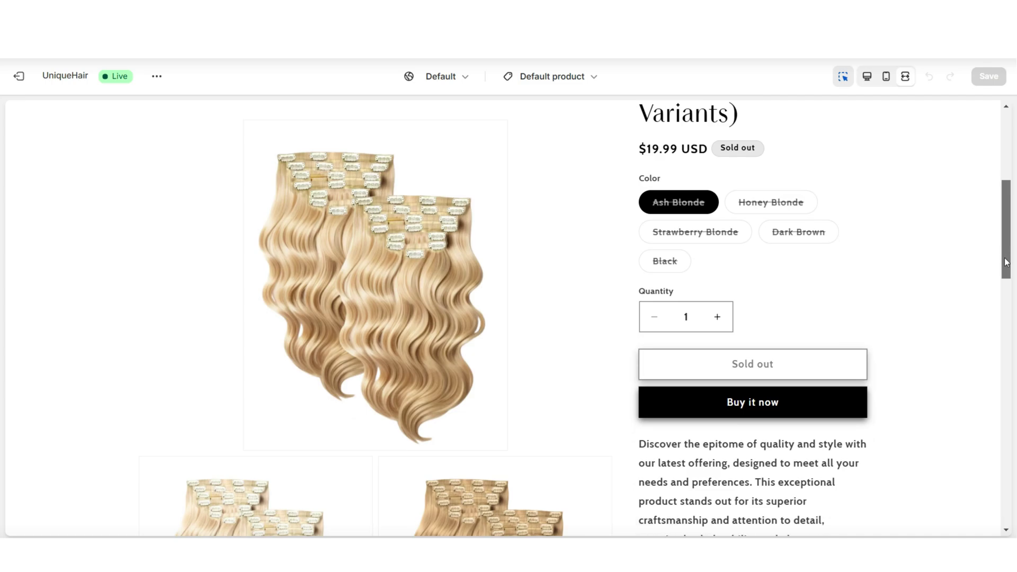
Step: Switch to the desktop preview and review the settings of the Product information section
{"action": "left_click", "coordinate": [867, 80]}
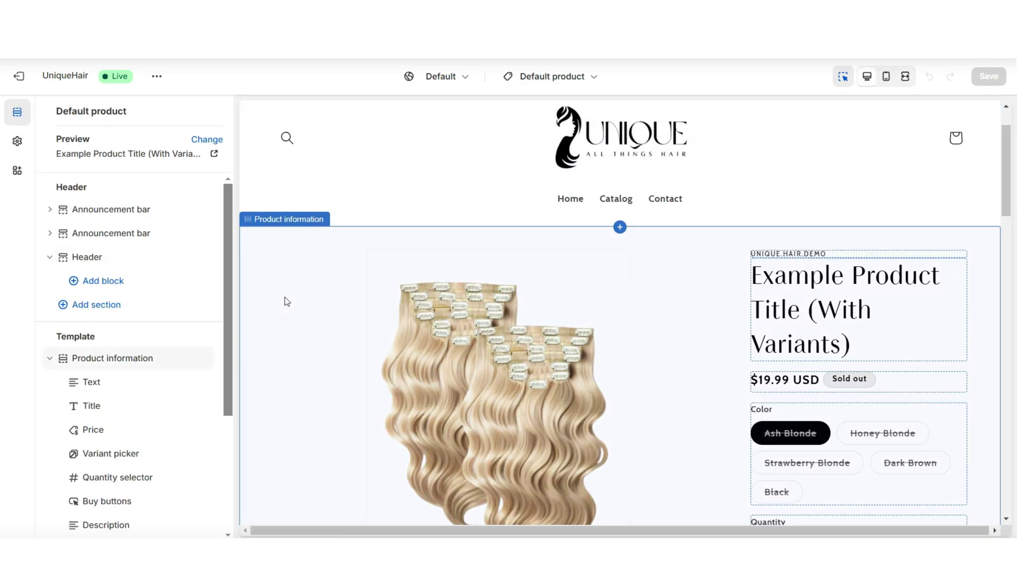
{"action": "left_click", "coordinate": [287, 302]}
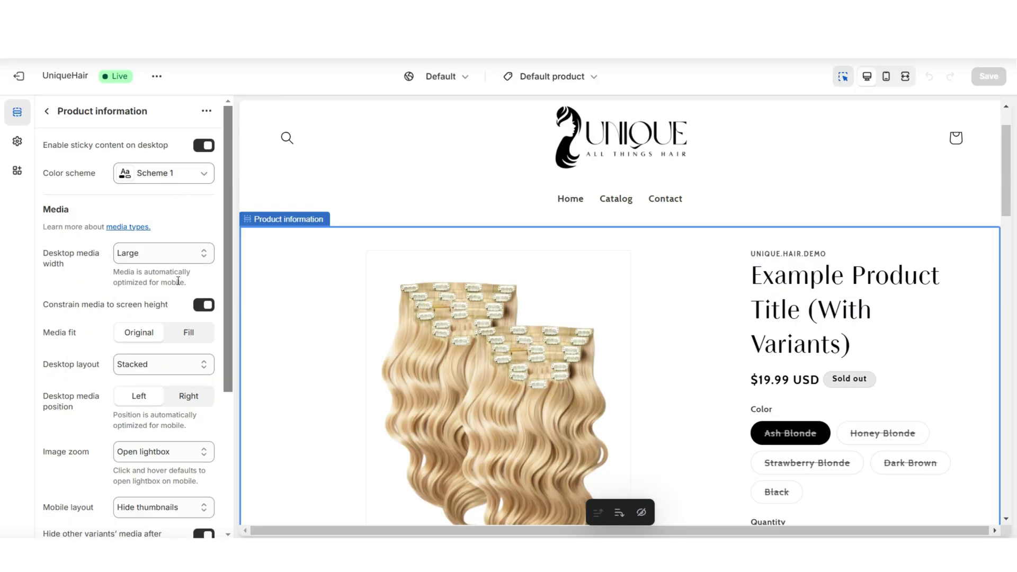
{"action": "scroll", "coordinate": [222, 357], "scroll_direction": "down", "scroll_amount": 4}
{"action": "scroll", "coordinate": [266, 238], "scroll_direction": "down", "scroll_amount": 3}
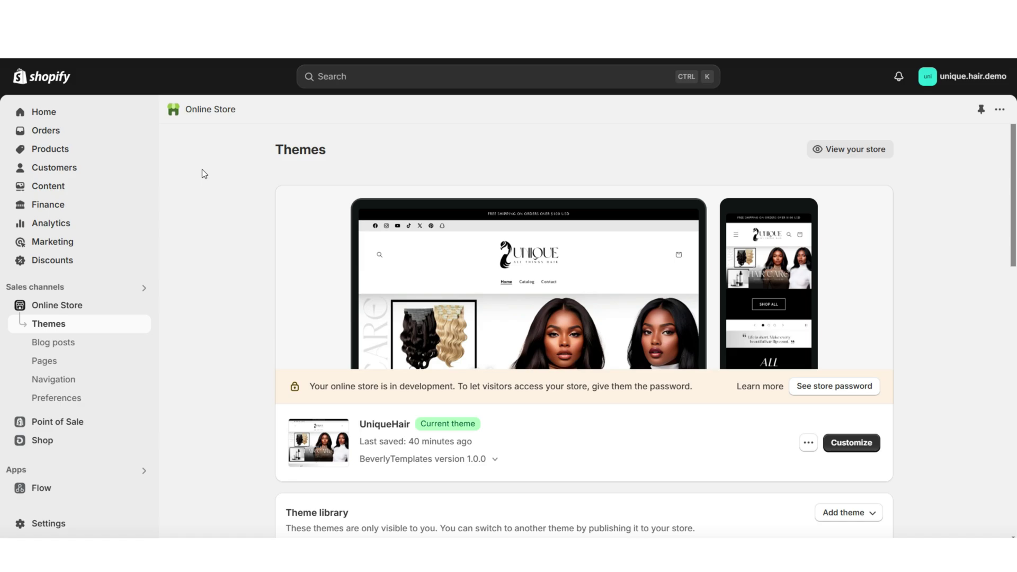
Step: Start a new product in the store admin and title it "Example Product Title"
{"action": "left_click", "coordinate": [123, 152]}
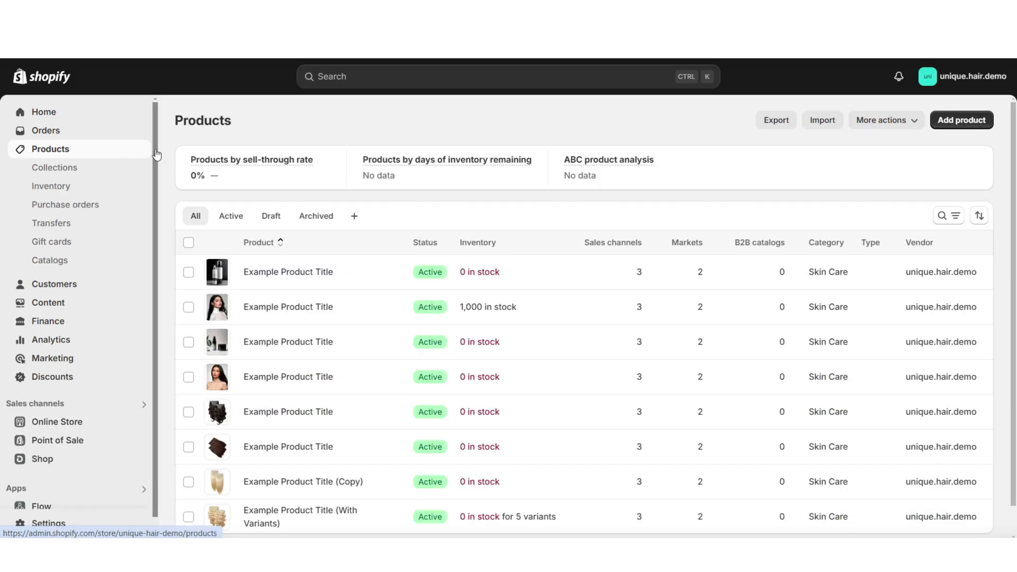
{"action": "left_click", "coordinate": [947, 126]}
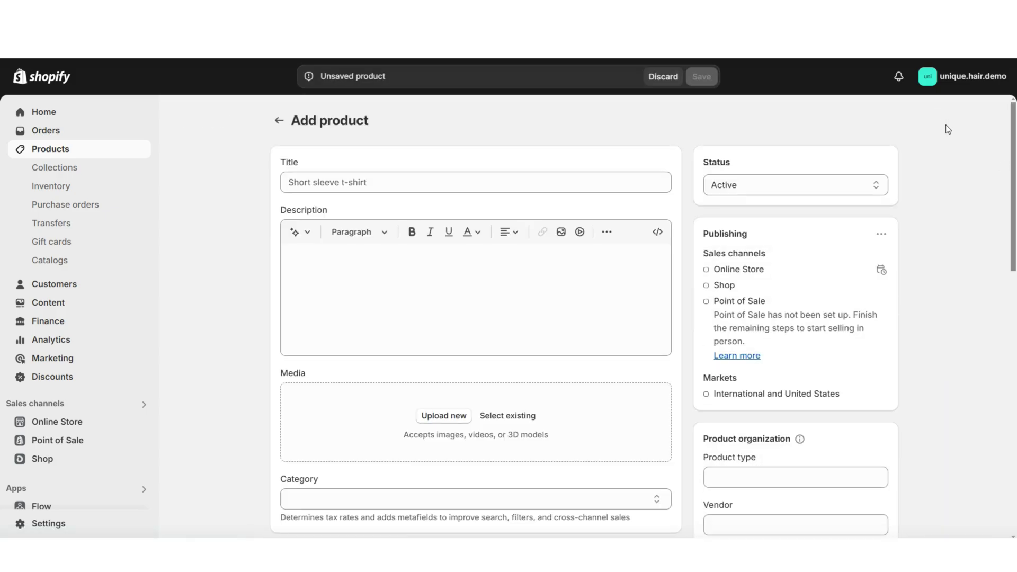
{"action": "scroll", "coordinate": [1003, 166], "scroll_direction": "down", "scroll_amount": 2}
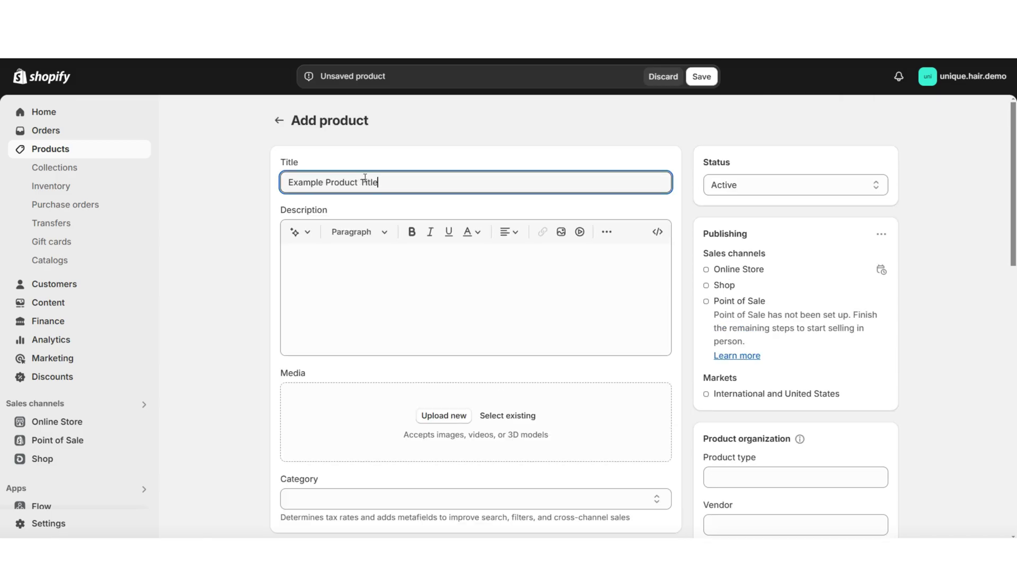
{"action": "left_click", "coordinate": [339, 203]}
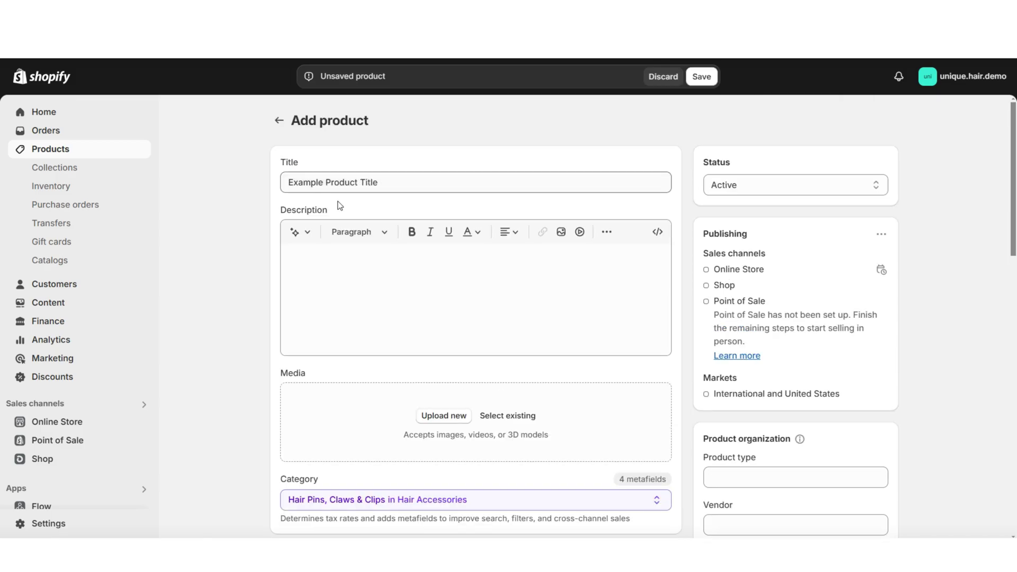
Step: Paste the description headed "Transform Your Look with Premium Wavy Hair Bundles" with its introductory paragraph into the product
{"action": "left_click", "coordinate": [323, 259]}
{"action": "right_click", "coordinate": [337, 285]}
{"action": "left_click", "coordinate": [388, 156]}
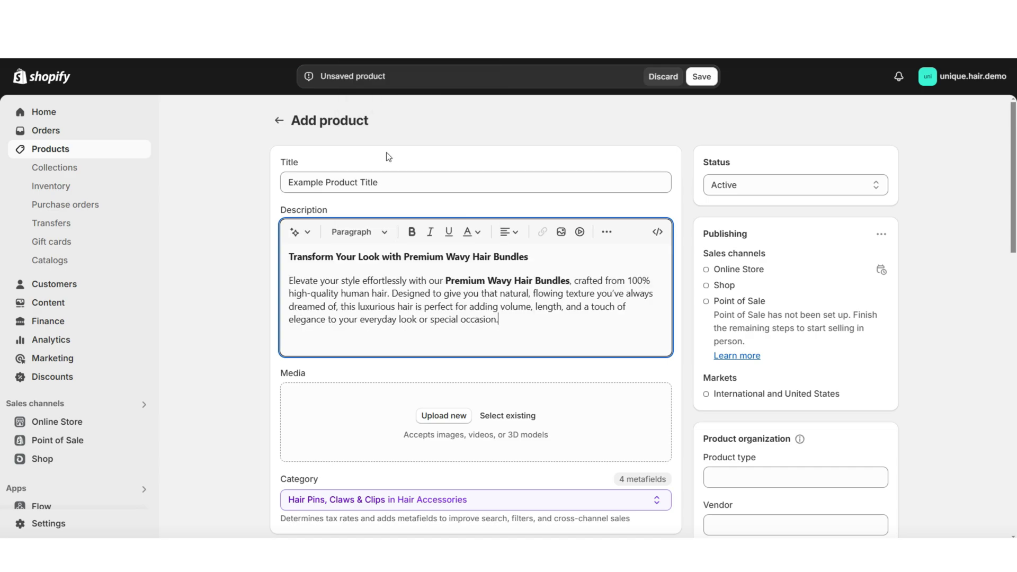
{"action": "left_click", "coordinate": [237, 263]}
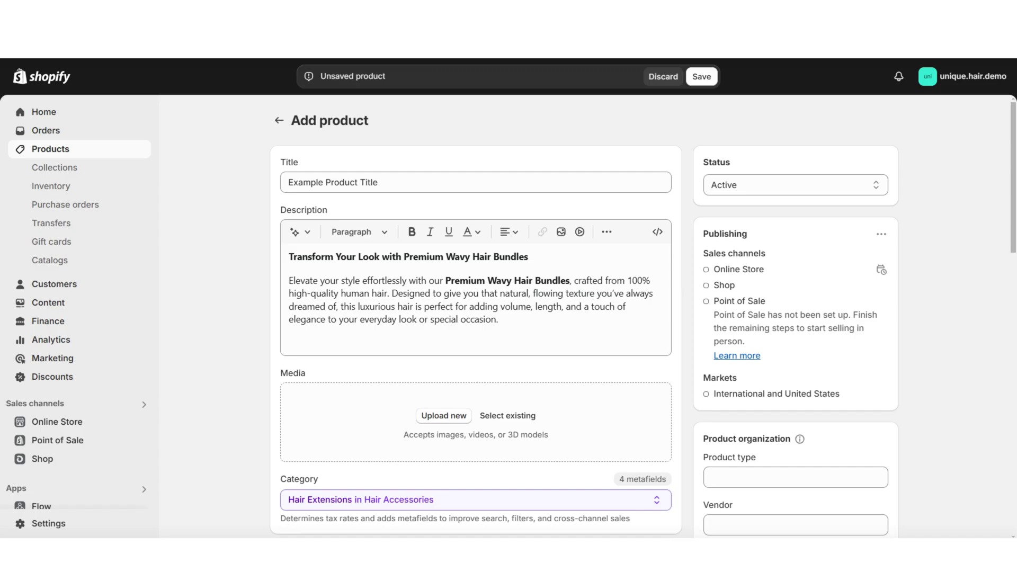
Step: Upload the wavy hair bundle images as product media and keep Hair Extensions as the category
{"action": "scroll", "coordinate": [283, 243], "scroll_direction": "down", "scroll_amount": 3}
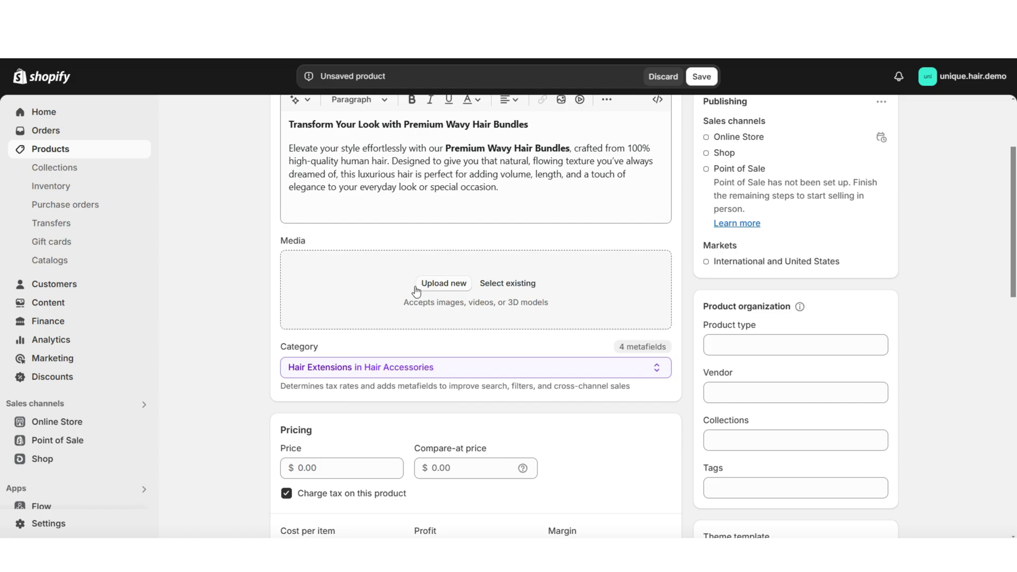
{"action": "left_click", "coordinate": [436, 290]}
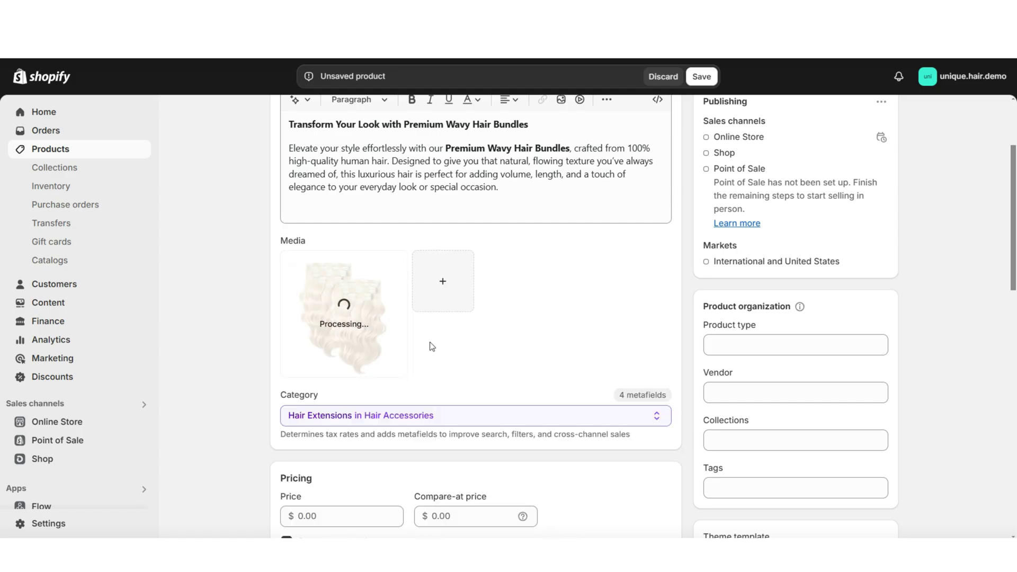
{"action": "scroll", "coordinate": [291, 259], "scroll_direction": "down", "scroll_amount": 3}
{"action": "left_click", "coordinate": [309, 283]}
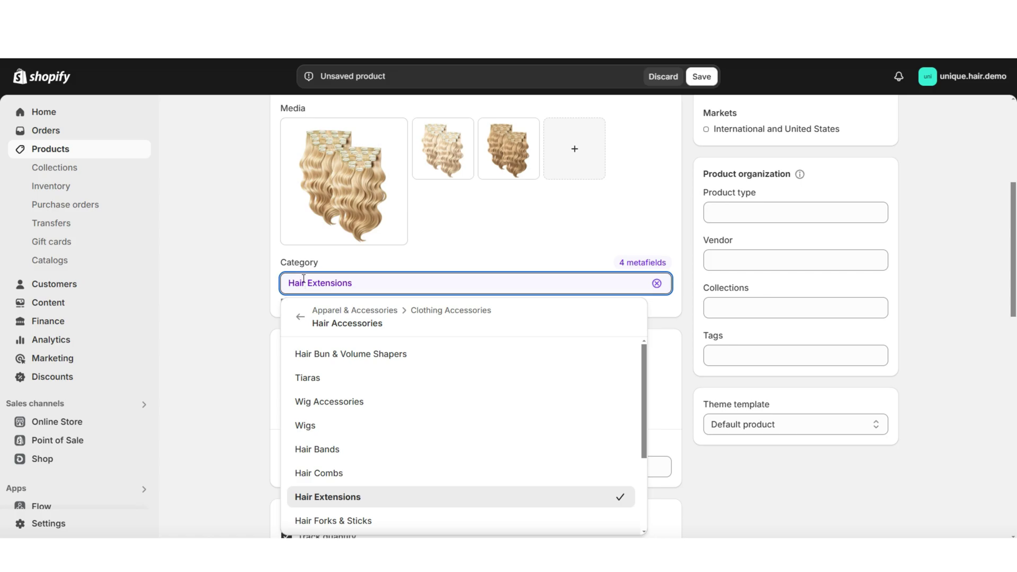
{"action": "left_click", "coordinate": [298, 323]}
Step: Set the product's price to $19.99 and its cost per item to $10.00
{"action": "scroll", "coordinate": [238, 282], "scroll_direction": "down", "scroll_amount": 3}
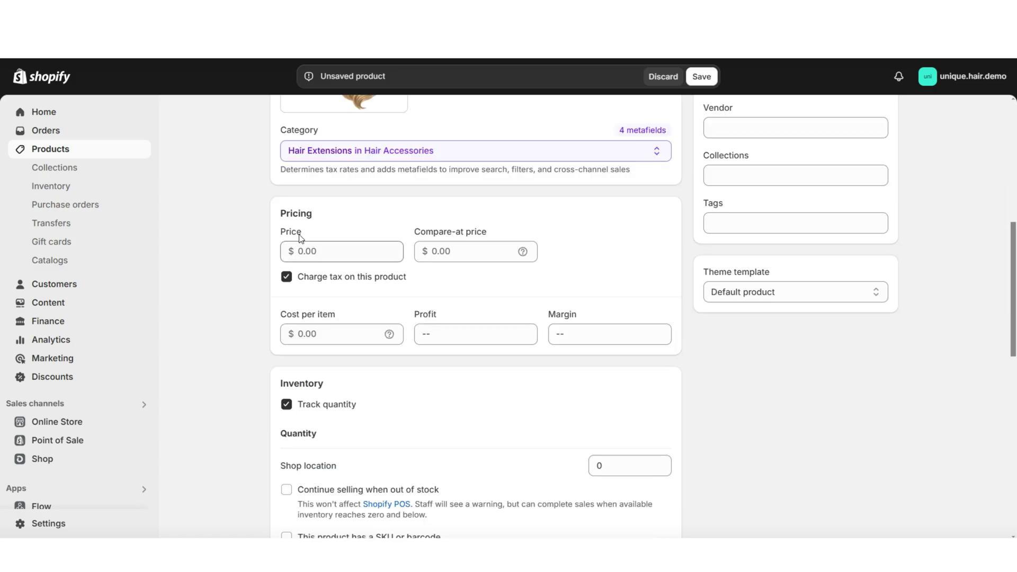
{"action": "left_click", "coordinate": [352, 254]}
{"action": "type", "text": "19.99"}
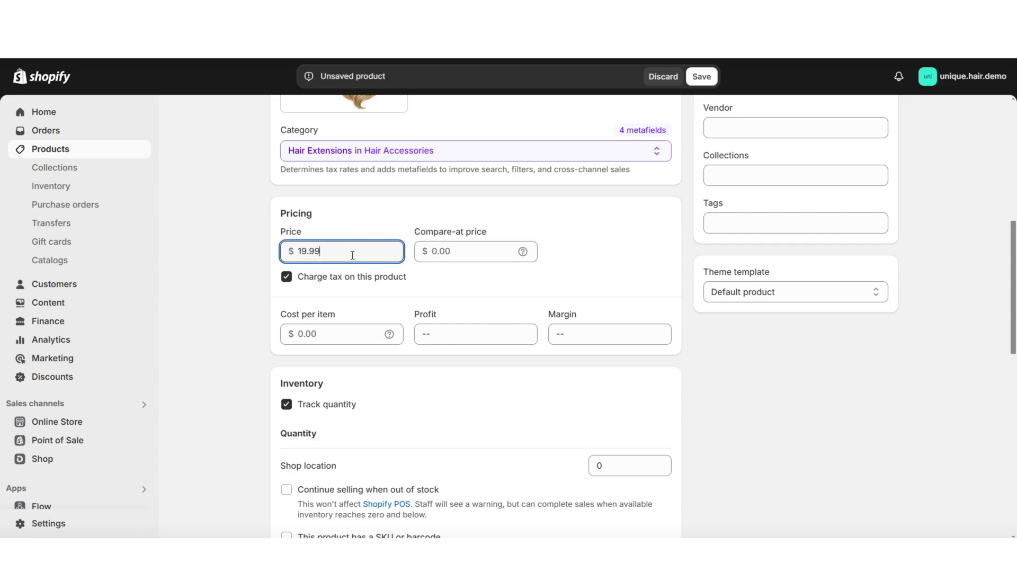
{"action": "left_click", "coordinate": [313, 321]}
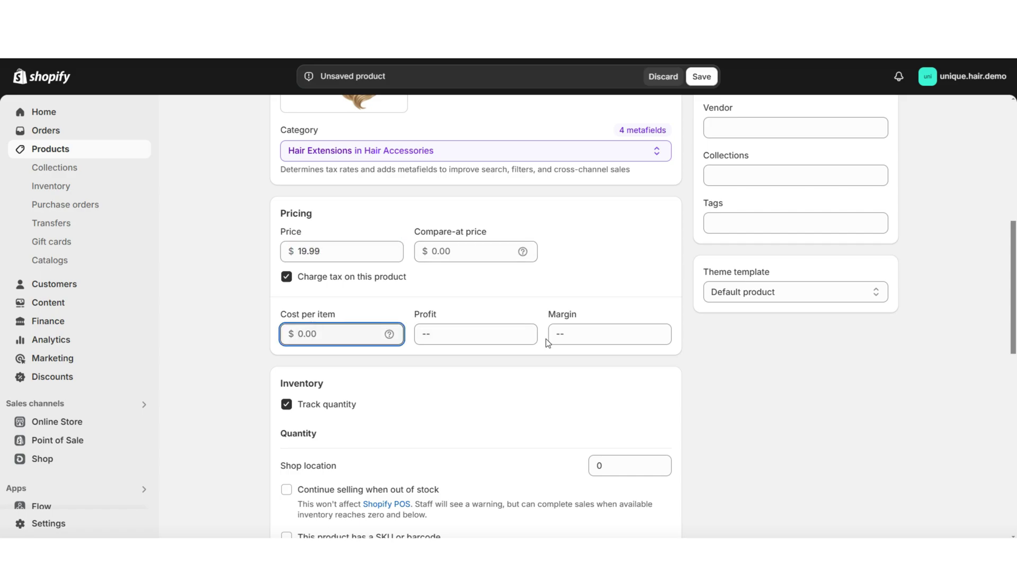
{"action": "type", "text": "10.00"}
Step: Set the product's inventory quantity at the shop location to 1000
{"action": "scroll", "coordinate": [351, 340], "scroll_direction": "down", "scroll_amount": 4}
{"action": "left_click", "coordinate": [604, 269]}
{"action": "type", "text": "1000"}
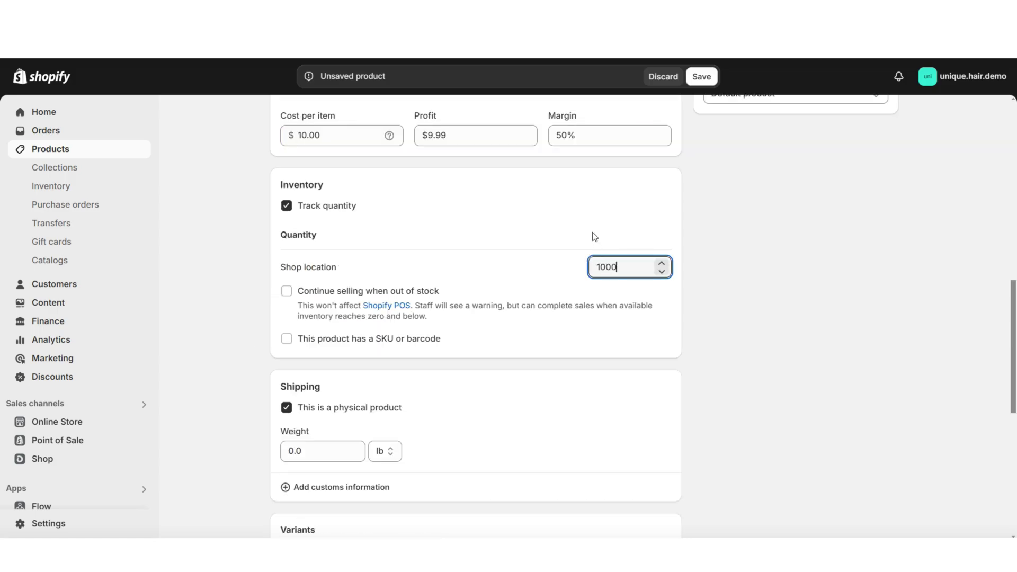
{"action": "left_click", "coordinate": [338, 192]}
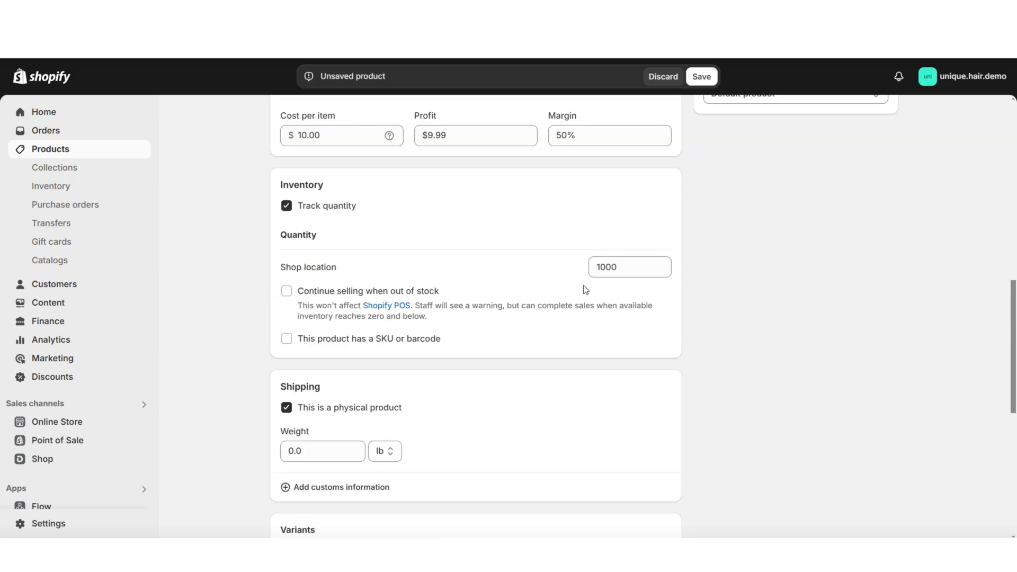
Step: Set the product's shipping weight to 2.1 lb
{"action": "scroll", "coordinate": [303, 248], "scroll_direction": "down", "scroll_amount": 4}
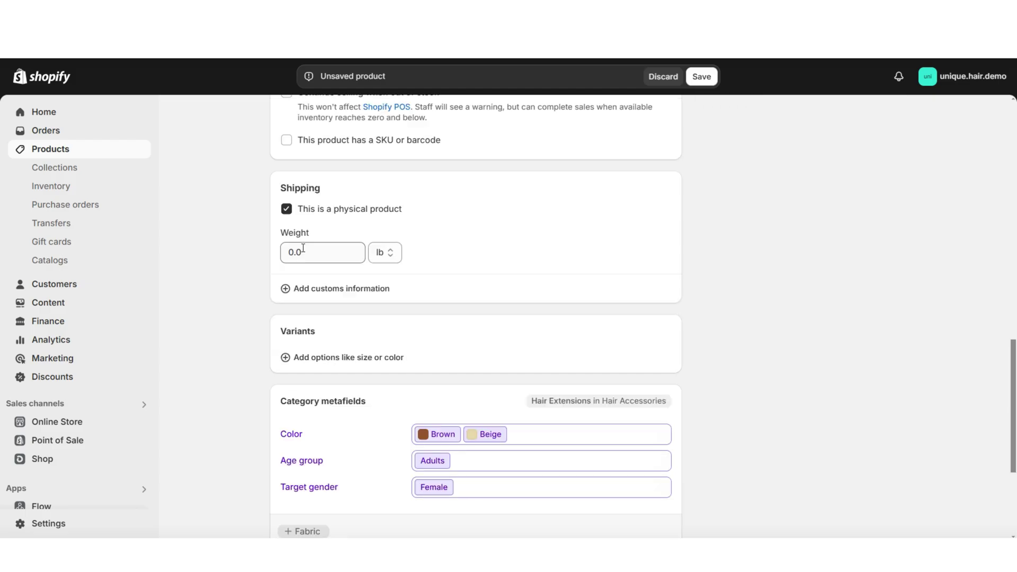
{"action": "left_click", "coordinate": [305, 251]}
{"action": "type", "text": "2.1"}
Step: Add a Color option to the product's variants, linked to the Color metafield
{"action": "scroll", "coordinate": [282, 212], "scroll_direction": "down", "scroll_amount": 3}
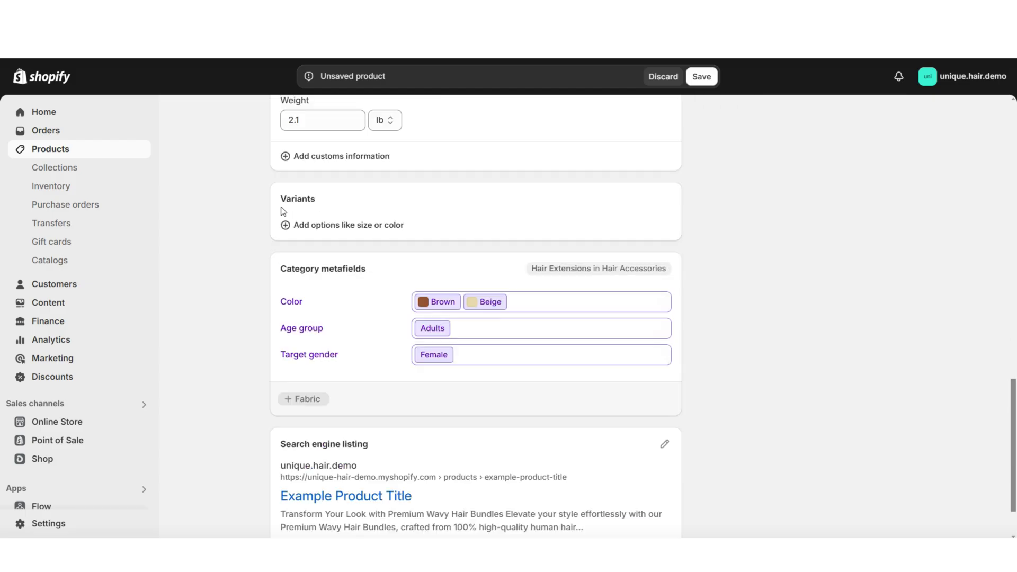
{"action": "left_click", "coordinate": [329, 225]}
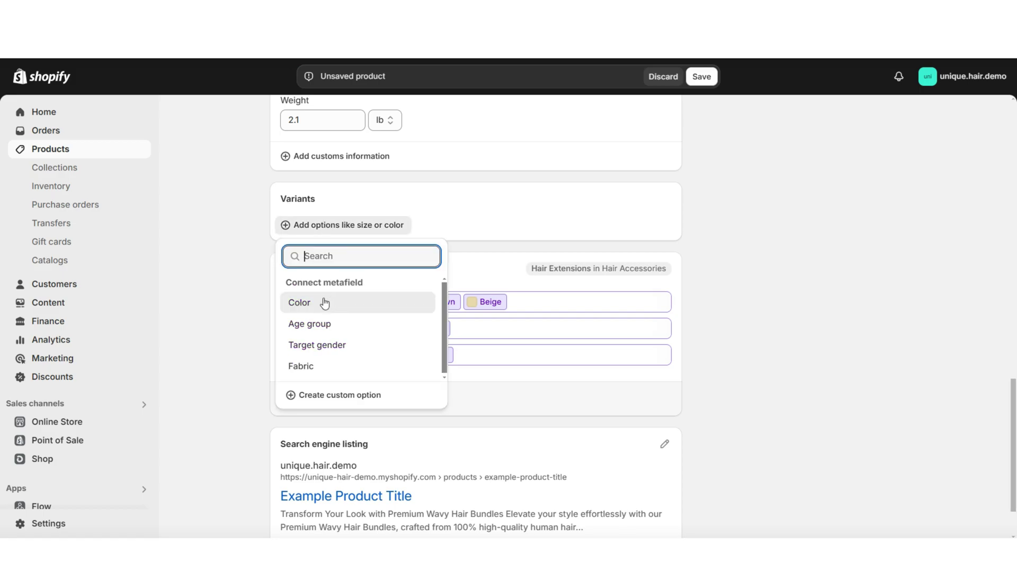
{"action": "left_click", "coordinate": [329, 300]}
{"action": "left_click", "coordinate": [419, 258]}
{"action": "left_click", "coordinate": [437, 301]}
Step: Create and save an "Ash Blonde" entry for the Color option with the swatch color #E5DBCD
{"action": "key", "text": "BackSpace"}
{"action": "type", "text": "Ash Blonde"}
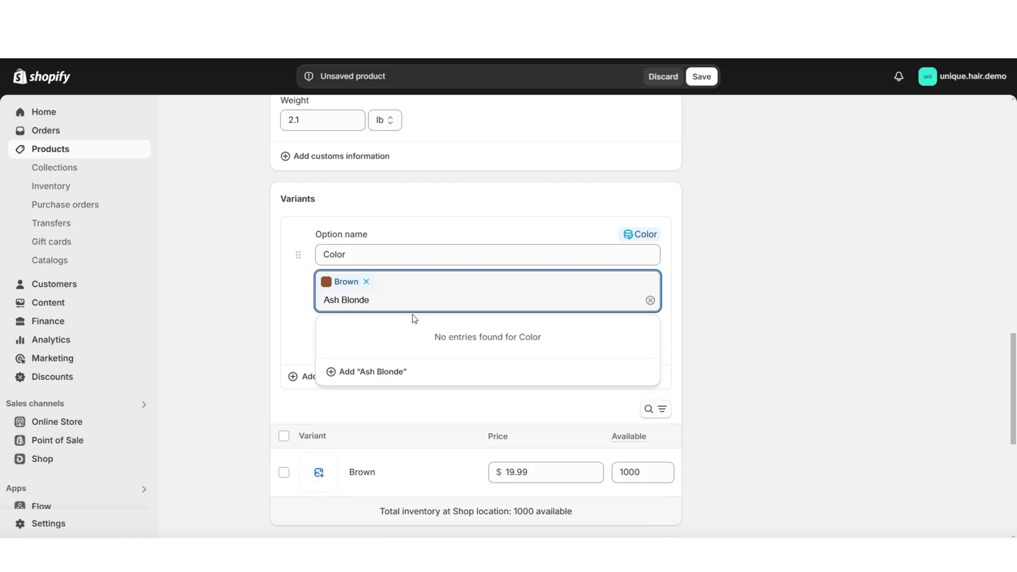
{"action": "left_click", "coordinate": [358, 373]}
{"action": "left_click_drag", "start_coordinate": [224, 300], "coordinate": [225, 306]}
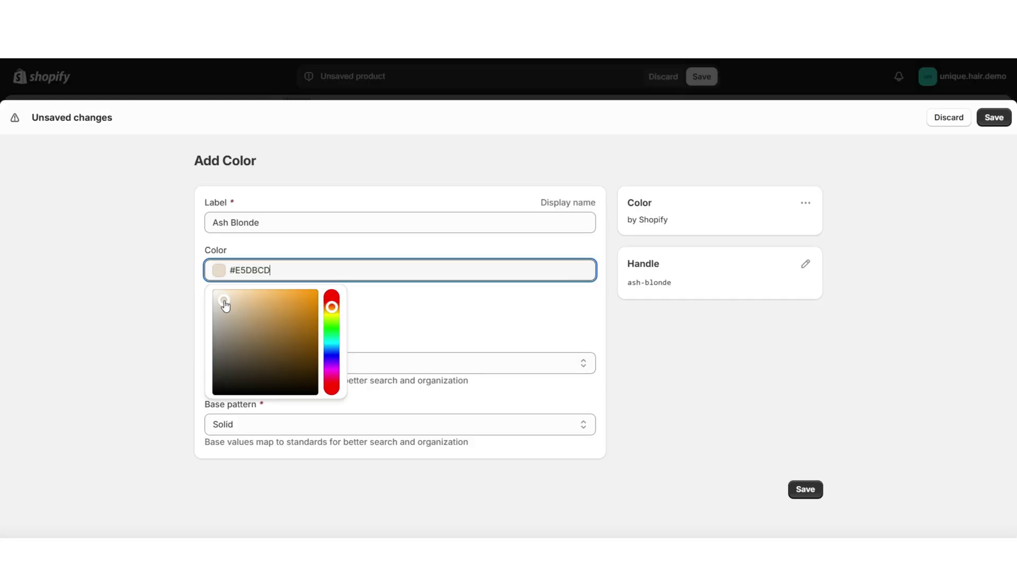
{"action": "left_click", "coordinate": [707, 318]}
{"action": "left_click", "coordinate": [806, 489]}
Step: Create a "Honey Blonde" entry for the Color option with a light blonde swatch and Beige as base color
{"action": "type", "text": "Honey Blonde"}
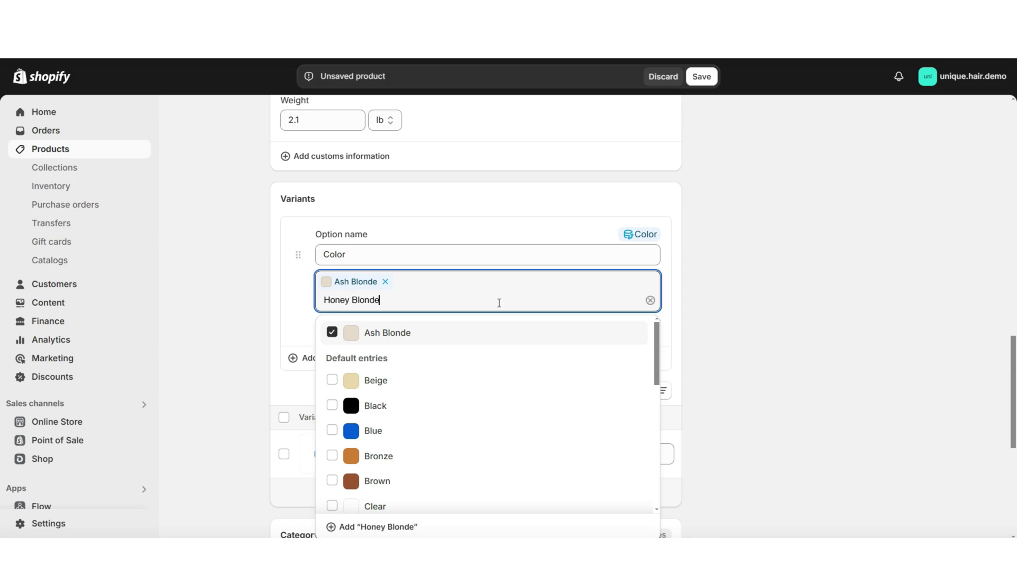
{"action": "left_click", "coordinate": [367, 373]}
{"action": "left_click", "coordinate": [269, 273]}
{"action": "left_click", "coordinate": [228, 309]}
{"action": "left_click", "coordinate": [233, 297]}
{"action": "left_click", "coordinate": [261, 363]}
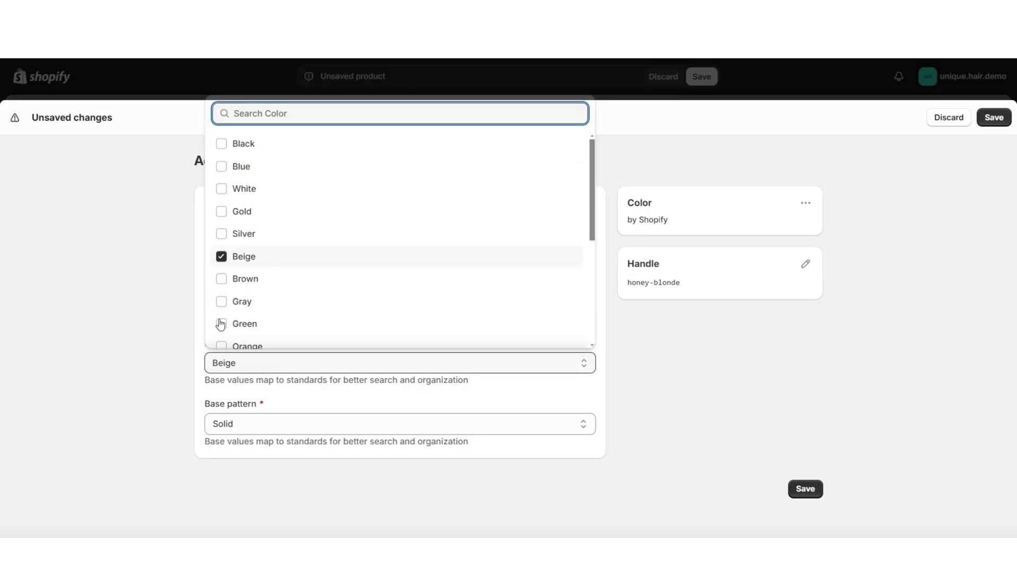
{"action": "left_click", "coordinate": [194, 305]}
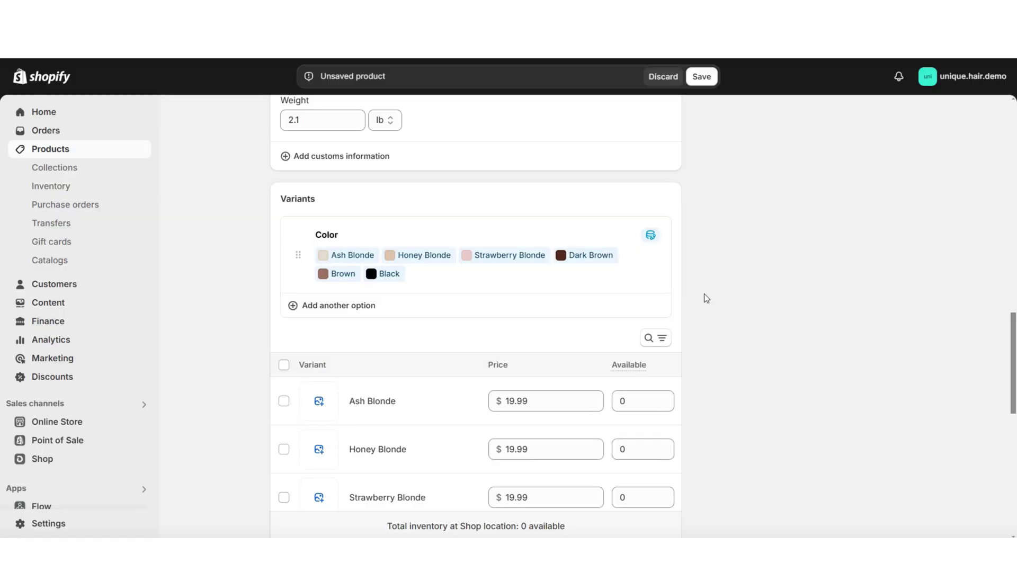
Step: Set the available quantity to 1000 for each color variant of the product
{"action": "scroll", "coordinate": [704, 298], "scroll_direction": "down", "scroll_amount": 4}
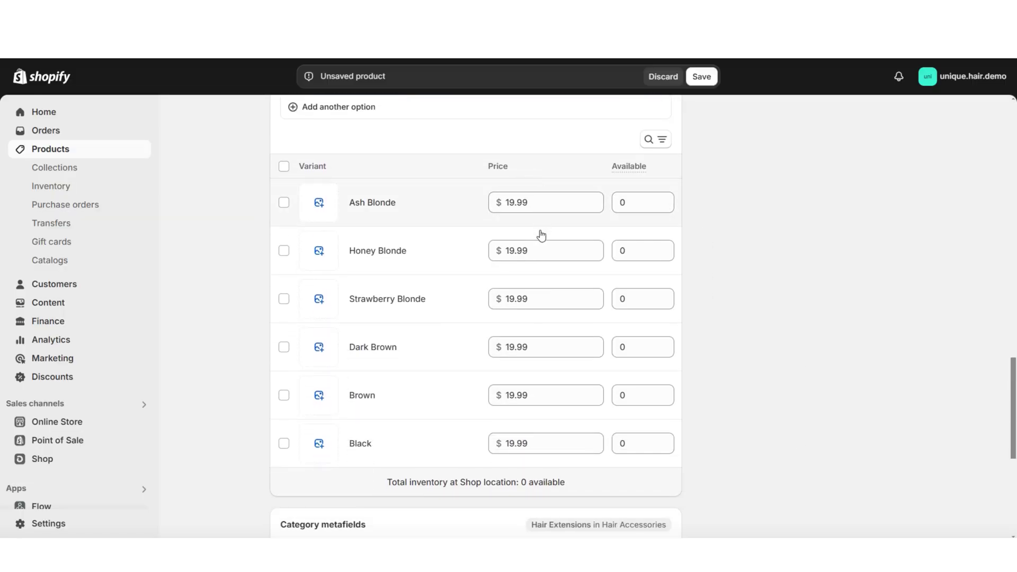
{"action": "left_click", "coordinate": [630, 202]}
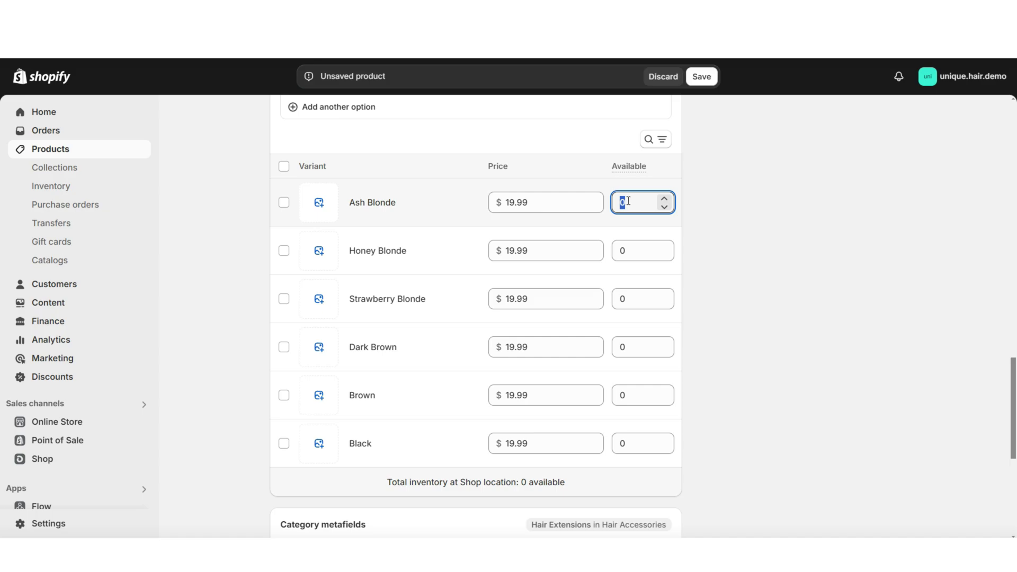
{"action": "type", "text": "1000"}
{"action": "left_click", "coordinate": [631, 246]}
{"action": "type", "text": "1000"}
{"action": "left_click", "coordinate": [632, 299]}
{"action": "type", "text": "1000"}
{"action": "left_click", "coordinate": [632, 347]}
{"action": "type", "text": "1000"}
{"action": "left_click", "coordinate": [631, 395]}
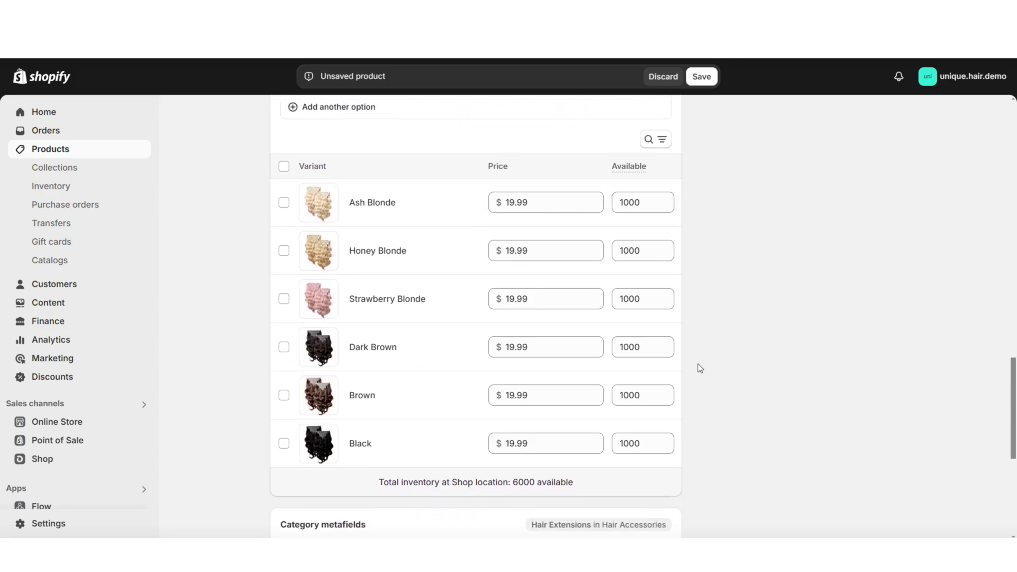
{"action": "scroll", "coordinate": [697, 364], "scroll_direction": "down", "scroll_amount": 1}
{"action": "scroll", "coordinate": [698, 363], "scroll_direction": "up", "scroll_amount": 3}
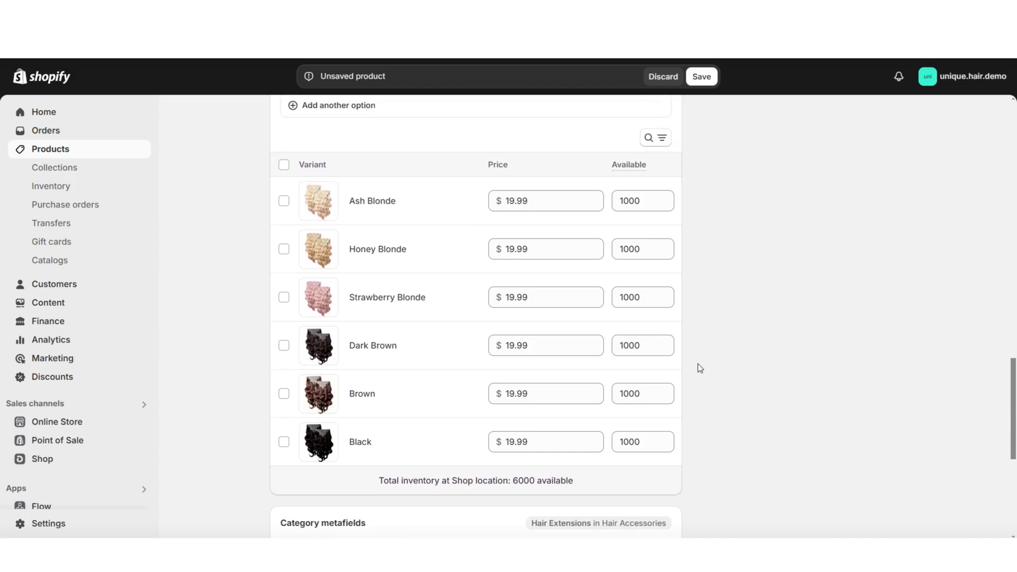
Step: Set the product type to Hair Extensions and the vendor to unique.hair.demo in the product organization details
{"action": "scroll", "coordinate": [697, 363], "scroll_direction": "up", "scroll_amount": 15}
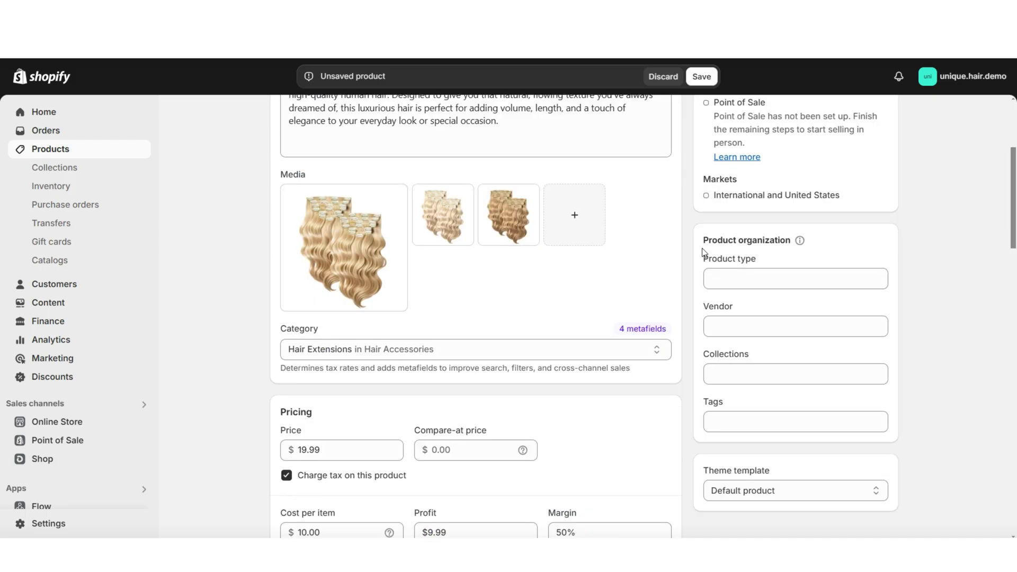
{"action": "scroll", "coordinate": [847, 249], "scroll_direction": "down", "scroll_amount": 1}
{"action": "left_click", "coordinate": [828, 208]}
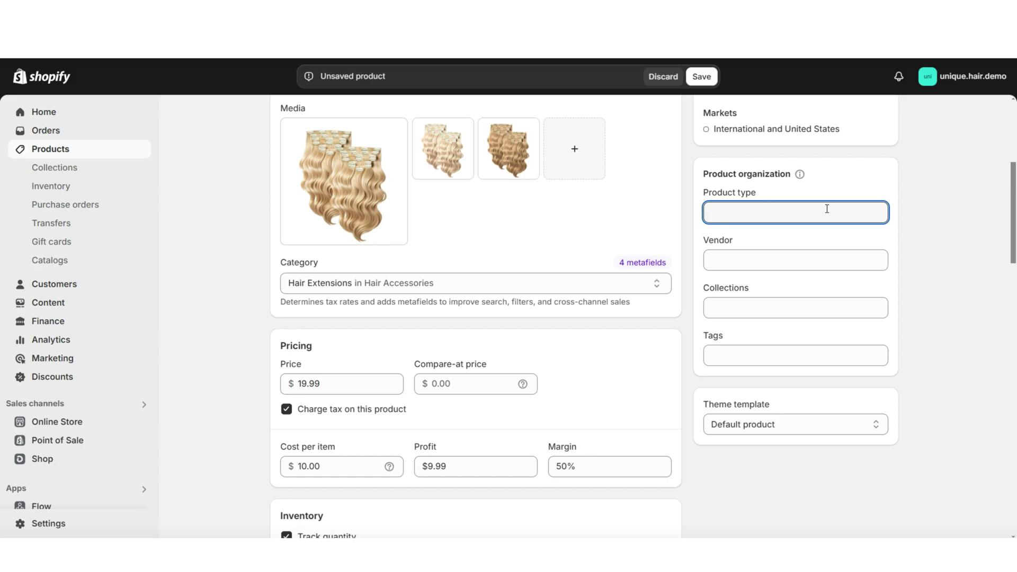
{"action": "left_click", "coordinate": [822, 248]}
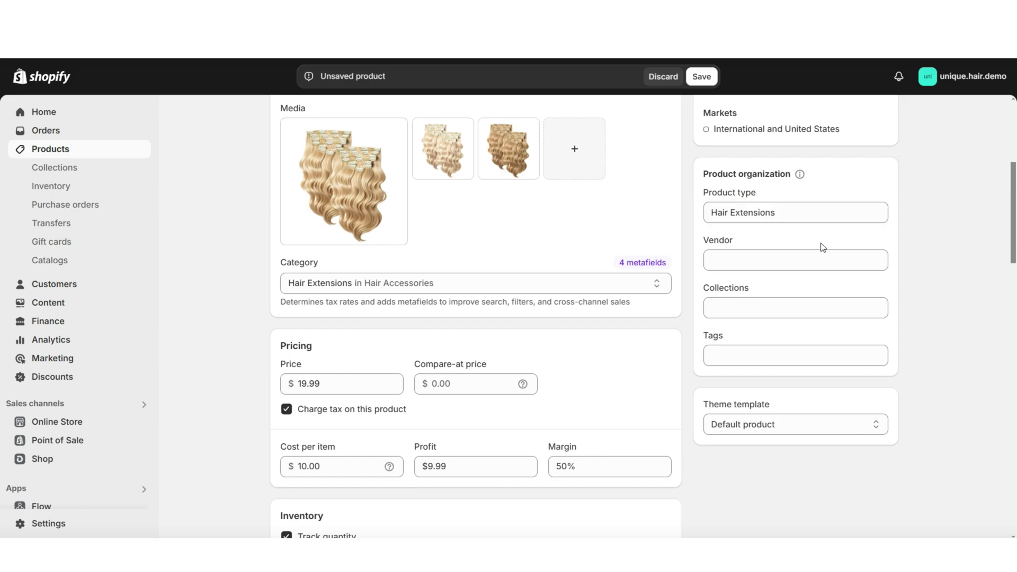
{"action": "left_click", "coordinate": [801, 261]}
{"action": "left_click", "coordinate": [773, 289]}
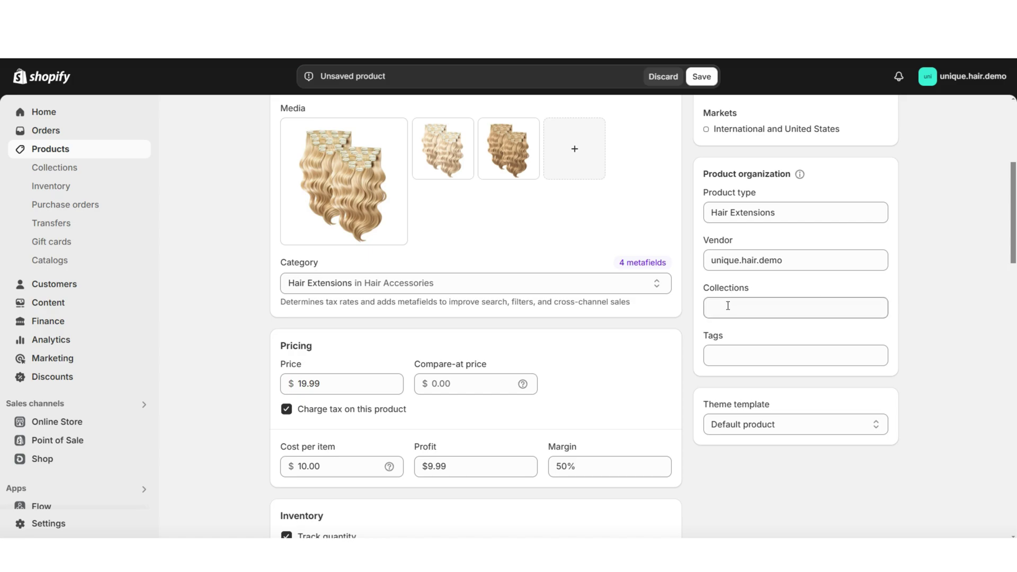
Step: Add the tags hair extensions, wavy extensions, hair clip ins and wavy style clip ins, and save the product
{"action": "left_click", "coordinate": [733, 367]}
{"action": "type", "text": "hair extensions, wavy extensions, hair clip ins, wavy style clip ins"}
{"action": "left_click", "coordinate": [909, 373]}
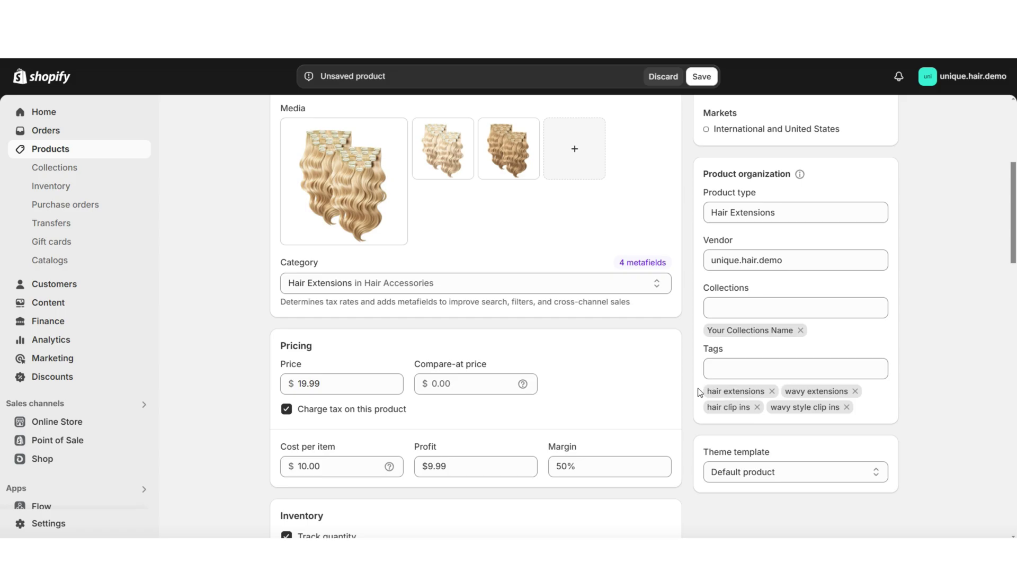
{"action": "scroll", "coordinate": [771, 154], "scroll_direction": "up", "scroll_amount": 5}
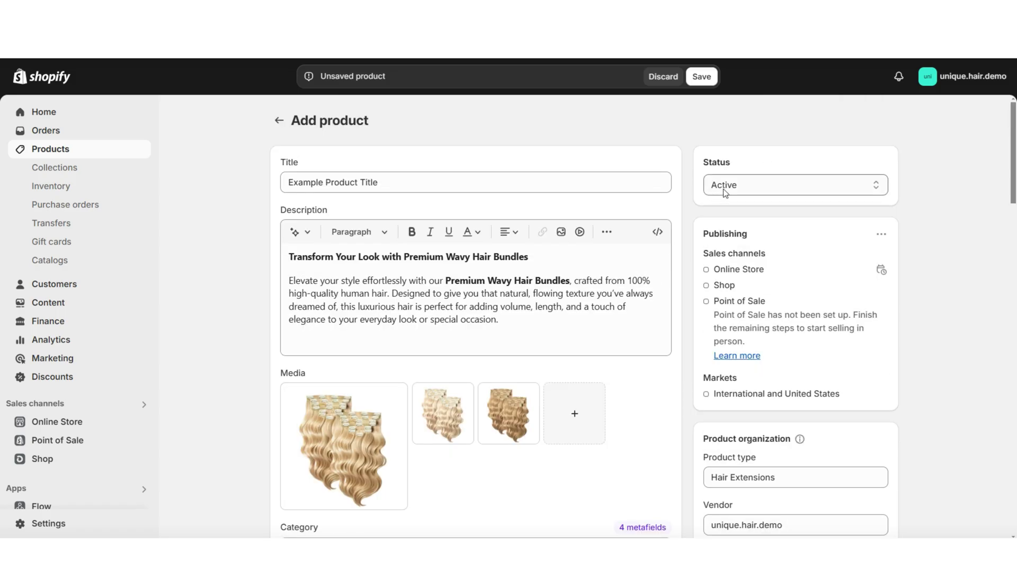
{"action": "left_click", "coordinate": [701, 76]}
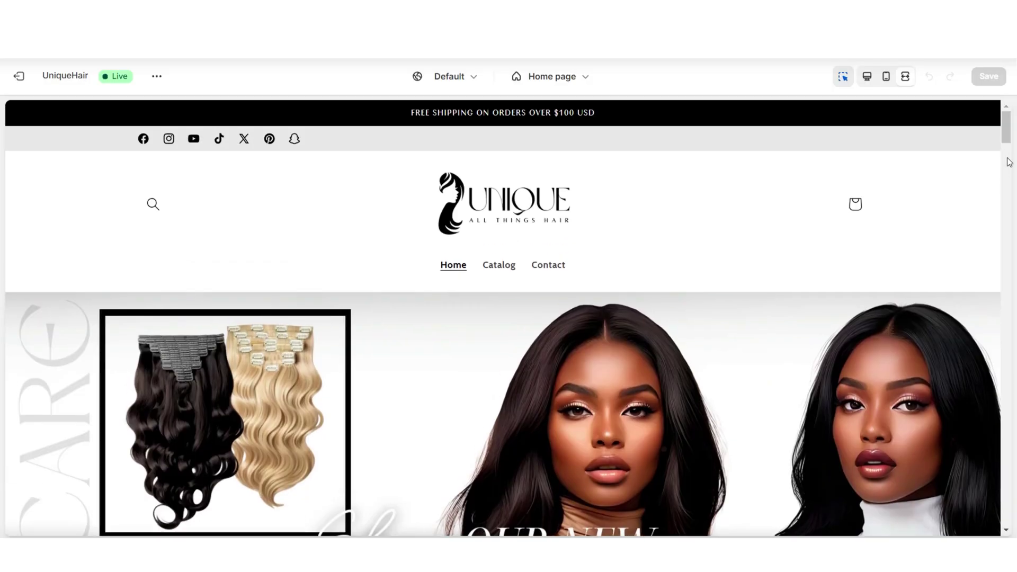
Step: Look through the UniqueHair theme's home page, examining the categories, Bestselling Bundles and Hair Care sections
{"action": "scroll", "coordinate": [1009, 161], "scroll_direction": "down", "scroll_amount": 10}
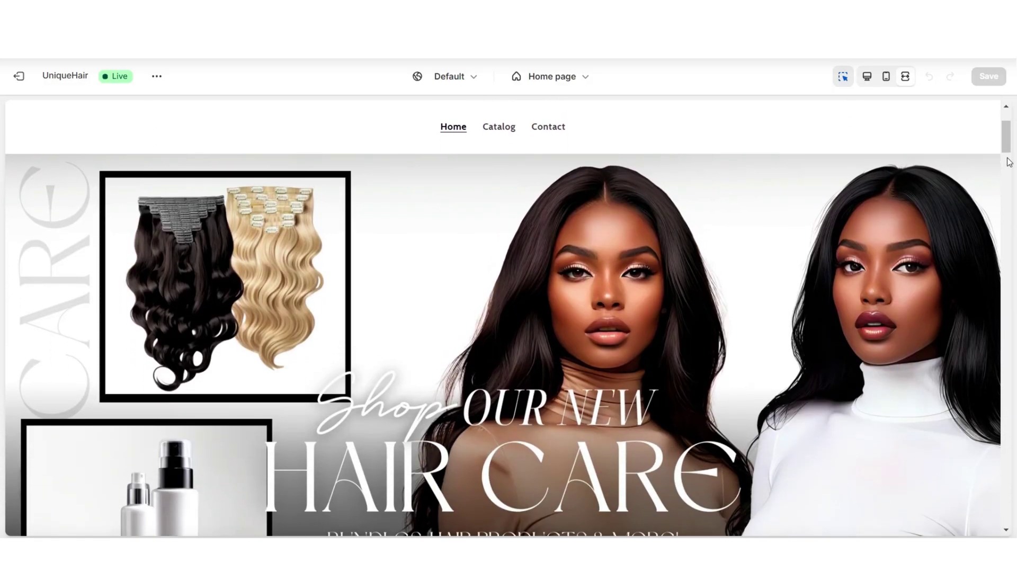
{"action": "scroll", "coordinate": [1010, 161], "scroll_direction": "down", "scroll_amount": 20}
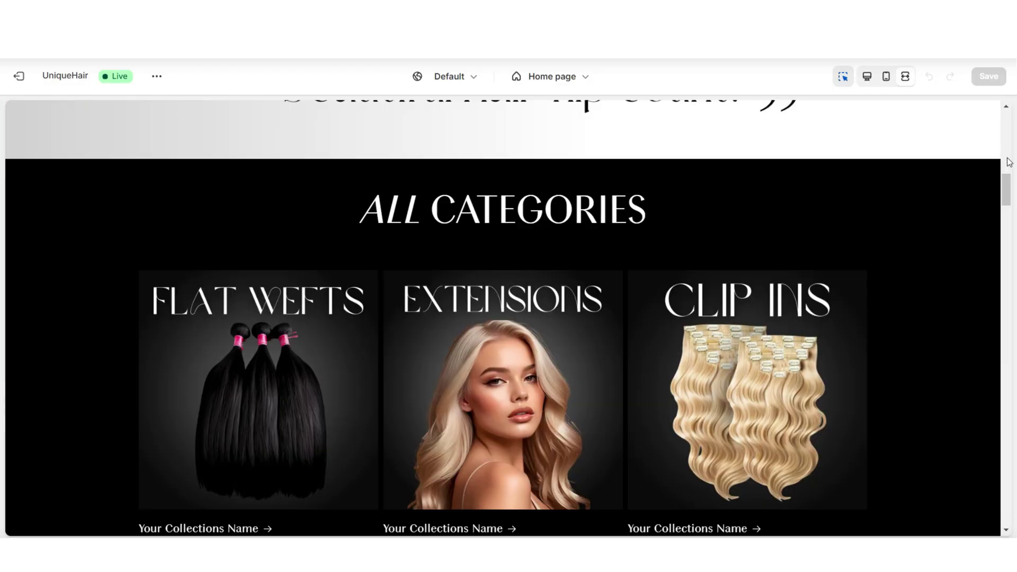
{"action": "scroll", "coordinate": [1009, 161], "scroll_direction": "down", "scroll_amount": 5}
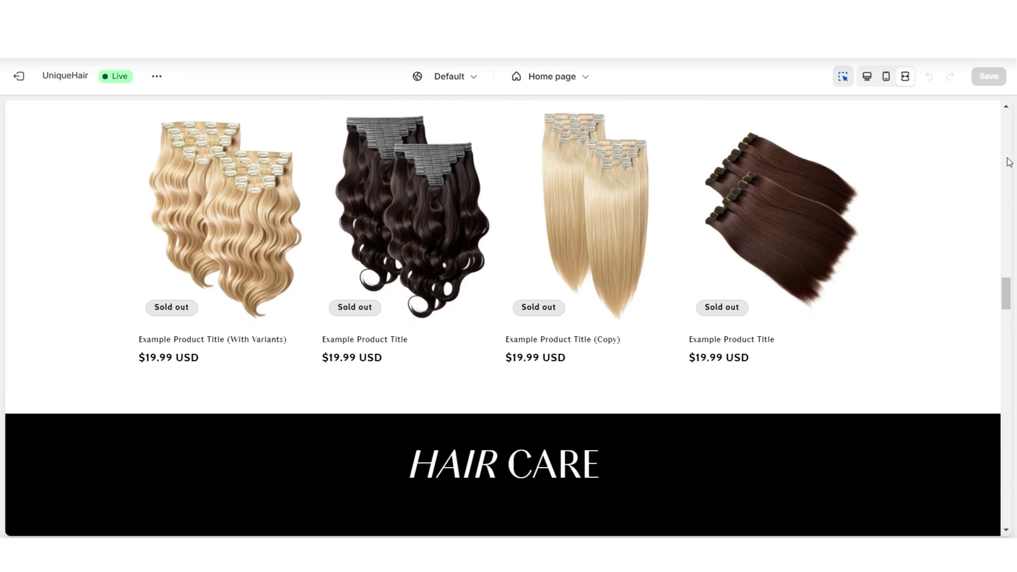
{"action": "scroll", "coordinate": [1009, 162], "scroll_direction": "down", "scroll_amount": 5}
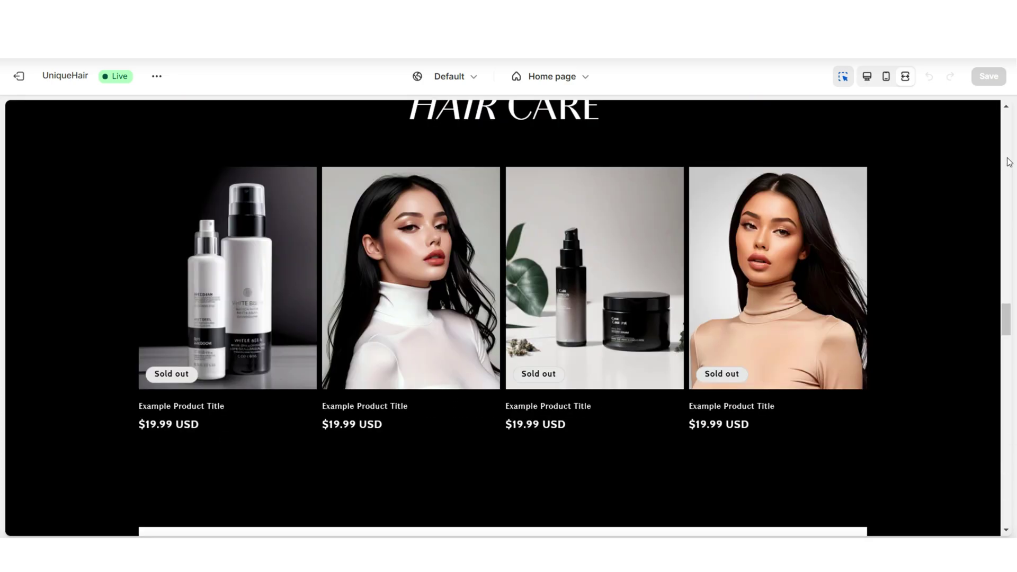
{"action": "scroll", "coordinate": [1009, 161], "scroll_direction": "up", "scroll_amount": 10}
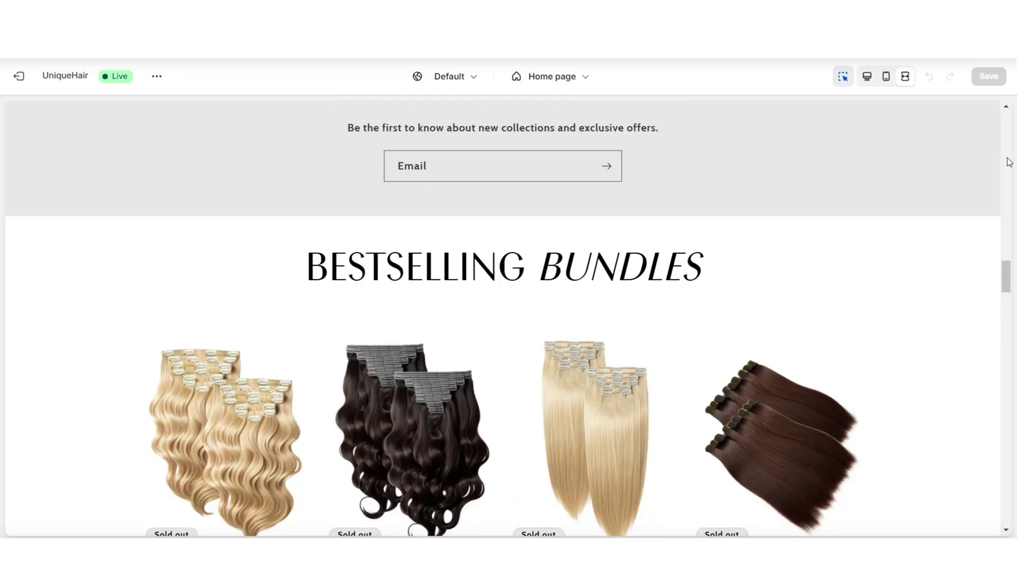
{"action": "scroll", "coordinate": [1009, 161], "scroll_direction": "down", "scroll_amount": 2}
{"action": "scroll", "coordinate": [1009, 162], "scroll_direction": "down", "scroll_amount": 5}
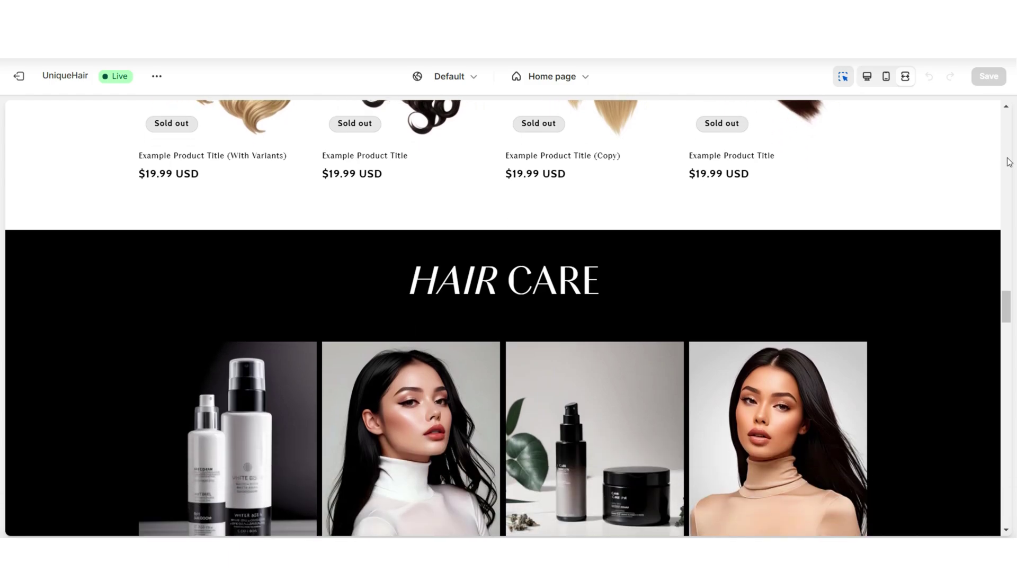
{"action": "left_click_drag", "start_coordinate": [1008, 301], "coordinate": [1012, 288]}
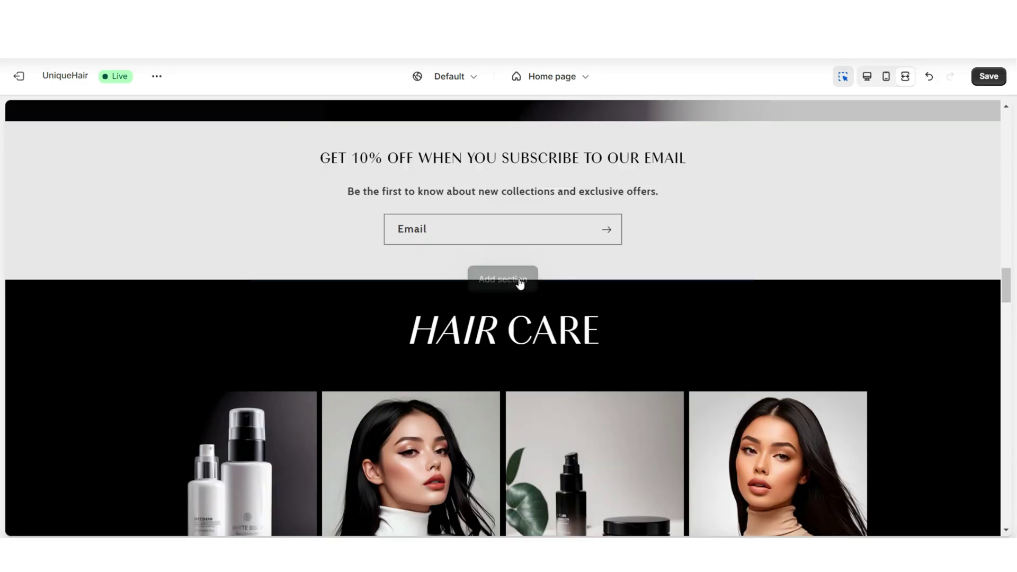
Step: Add a Featured collection section between the email signup and Hair Care sections, with the heading "BESTSELLING BUNDLES"
{"action": "left_click", "coordinate": [520, 281]}
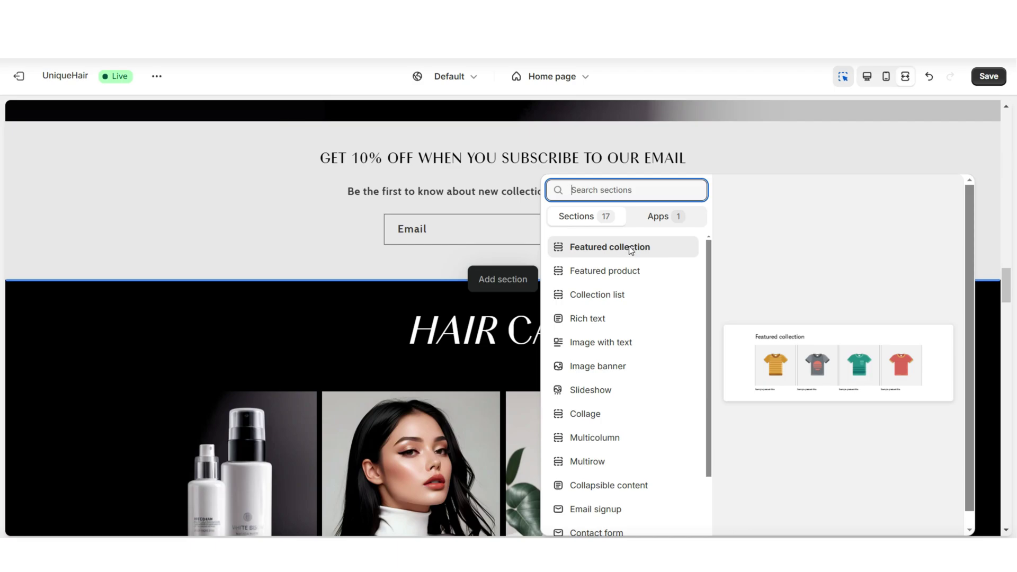
{"action": "left_click", "coordinate": [609, 247]}
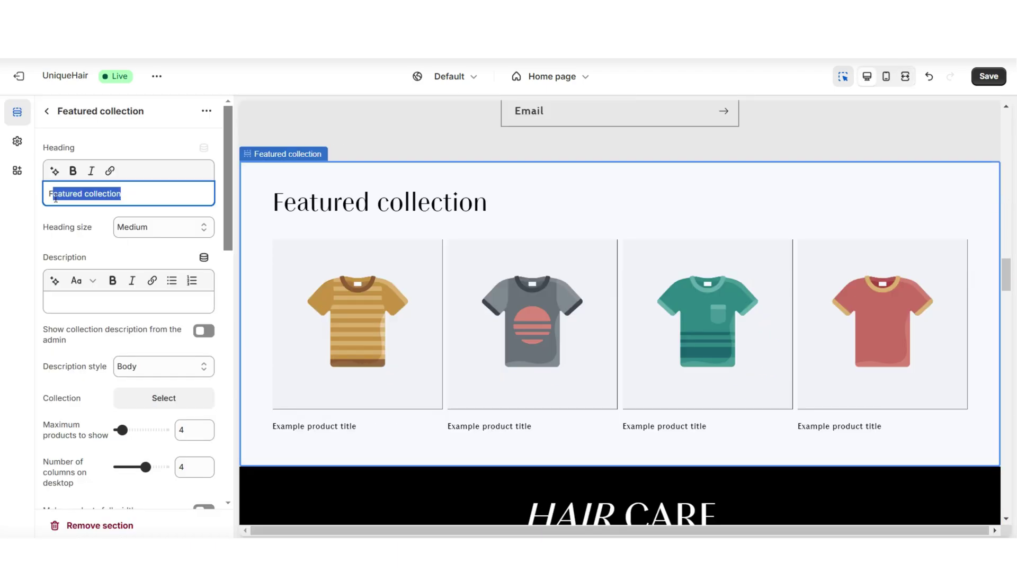
{"action": "right_click", "coordinate": [55, 196]}
{"action": "left_click", "coordinate": [80, 278]}
Step: Assign the "Your Collections Name" collection containing the hair bundles to the new Featured collection section
{"action": "scroll", "coordinate": [75, 225], "scroll_direction": "down", "scroll_amount": 3}
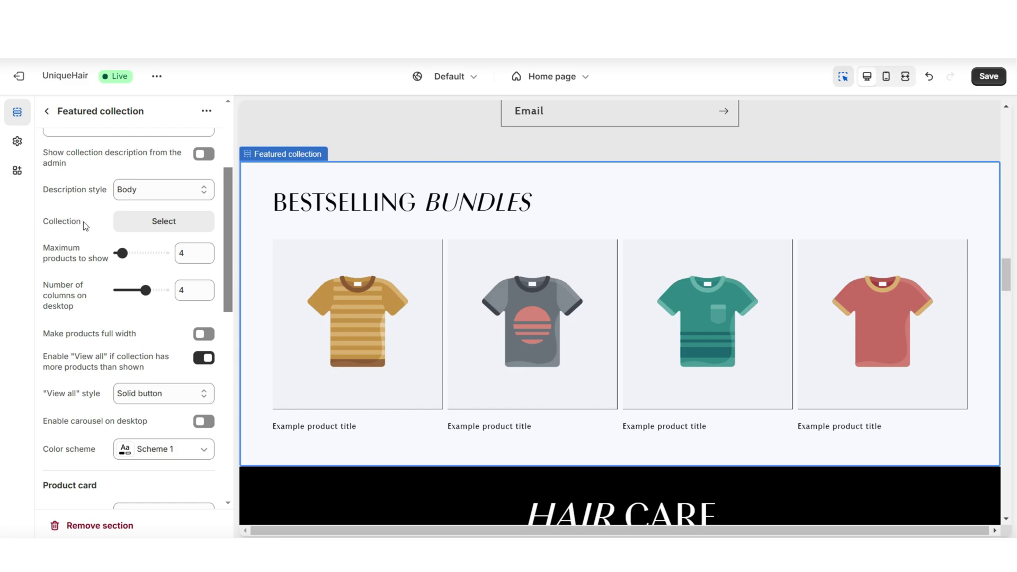
{"action": "left_click", "coordinate": [139, 227]}
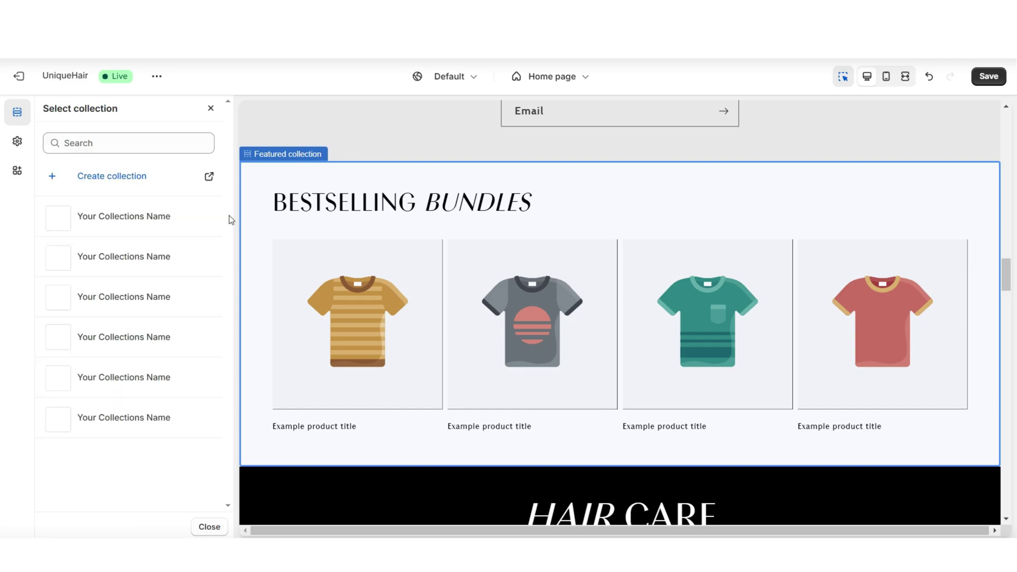
{"action": "left_click", "coordinate": [219, 223]}
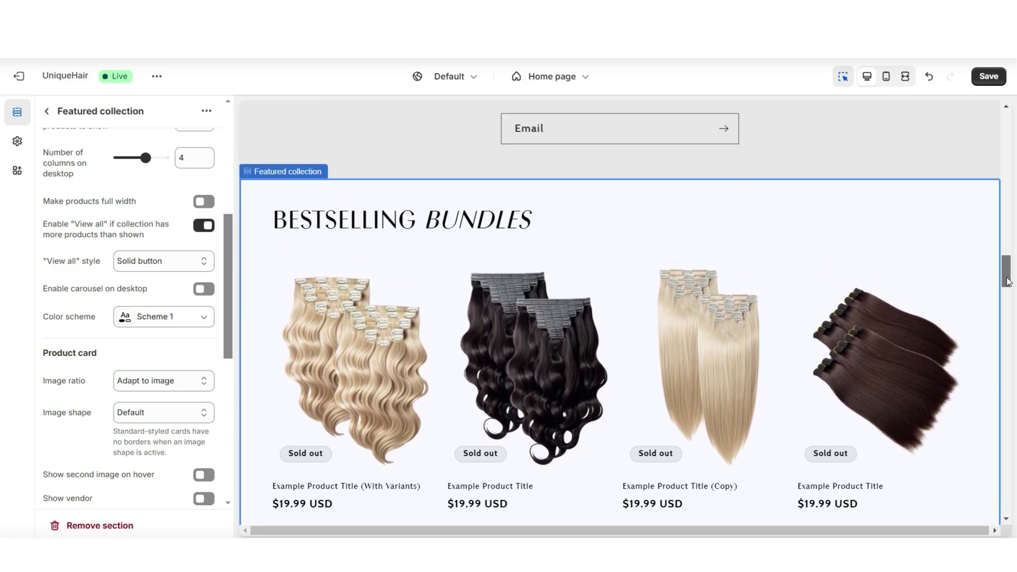
Step: Preview the home page in fullscreen and examine the Bestselling Bundles and Hair Care sections
{"action": "left_click_drag", "start_coordinate": [1007, 281], "coordinate": [1007, 285]}
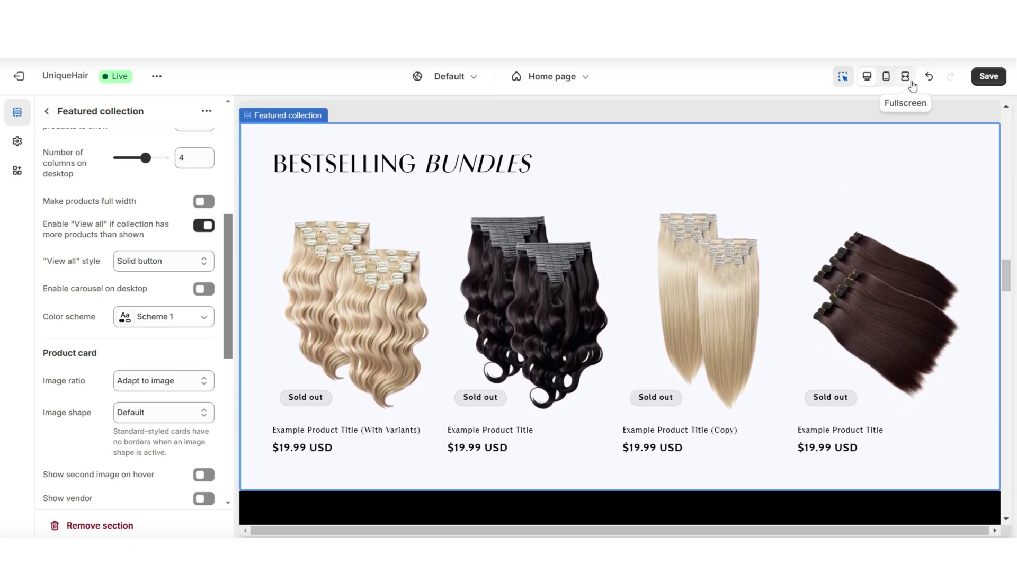
{"action": "left_click", "coordinate": [912, 84]}
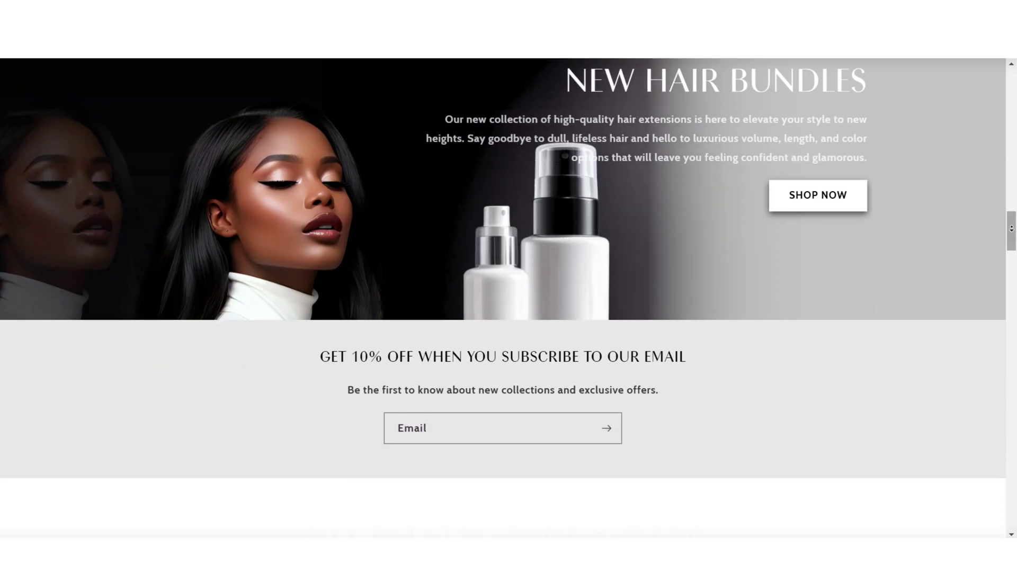
{"action": "scroll", "coordinate": [1011, 228], "scroll_direction": "down", "scroll_amount": 5}
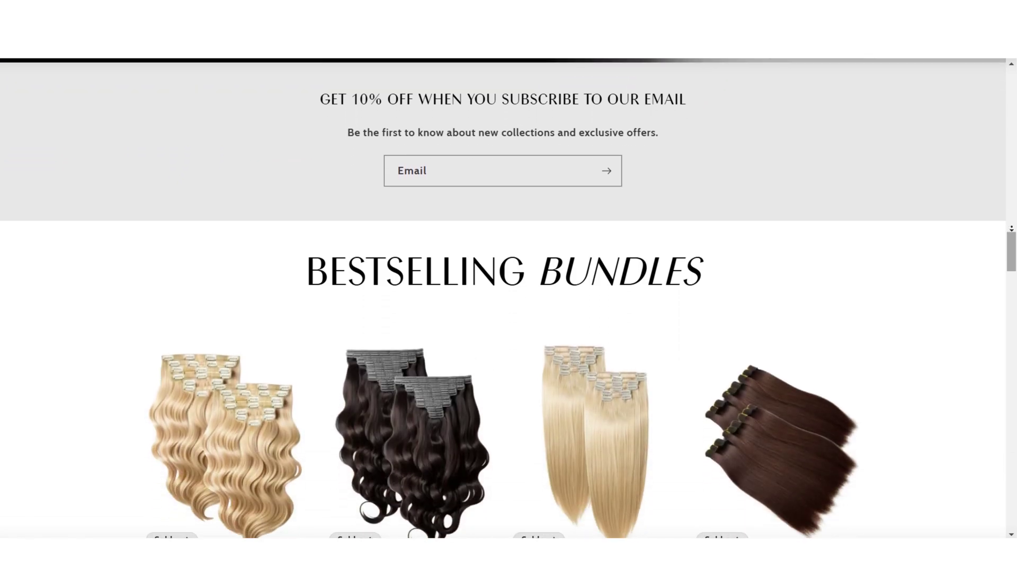
{"action": "scroll", "coordinate": [1011, 229], "scroll_direction": "down", "scroll_amount": 10}
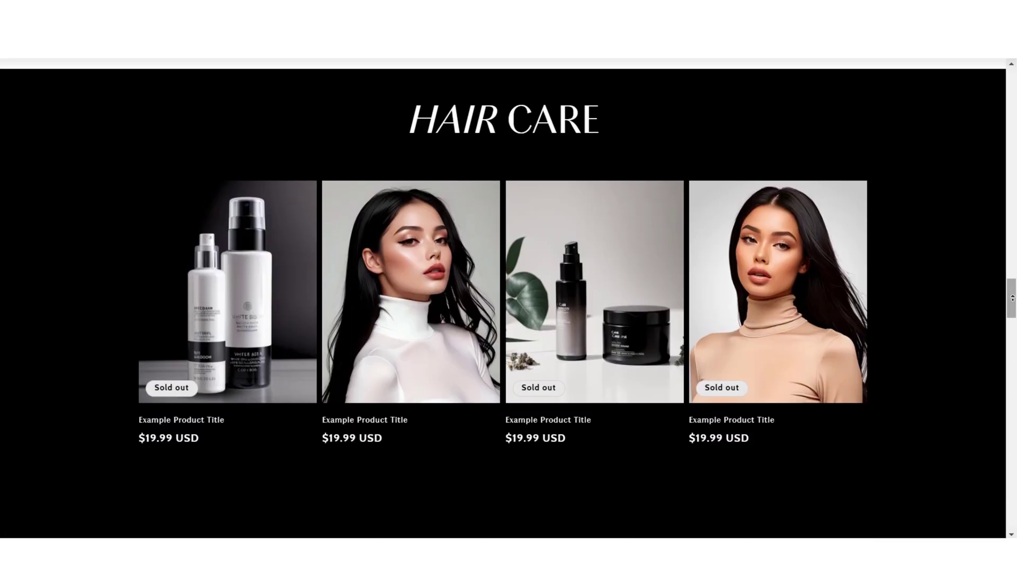
{"action": "scroll", "coordinate": [1006, 304], "scroll_direction": "up", "scroll_amount": 3}
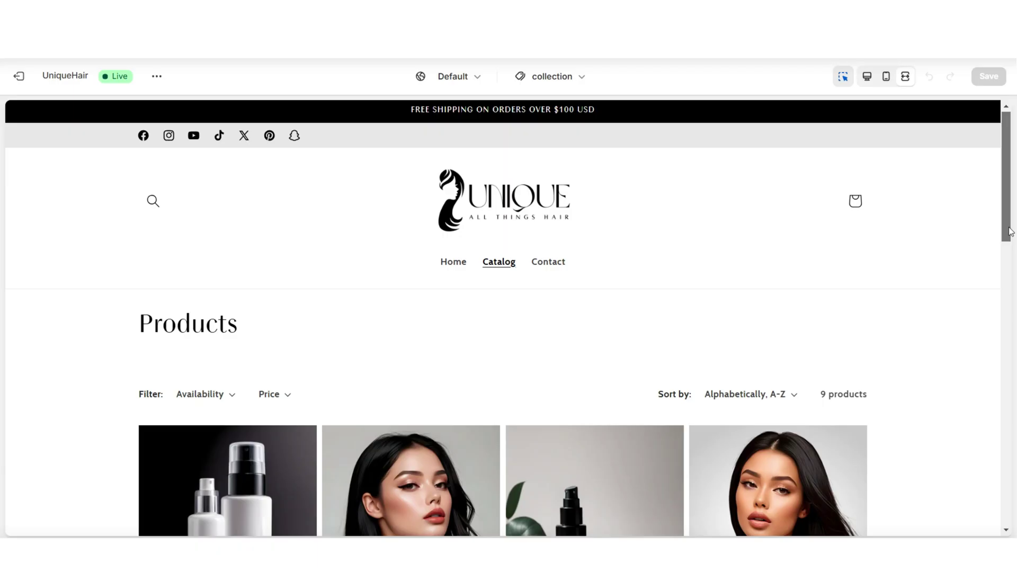
Step: Open the blonde wavy bundle from the catalog page and select its Dark Brown color to check the variant's image
{"action": "left_click_drag", "start_coordinate": [1010, 232], "coordinate": [1008, 348]}
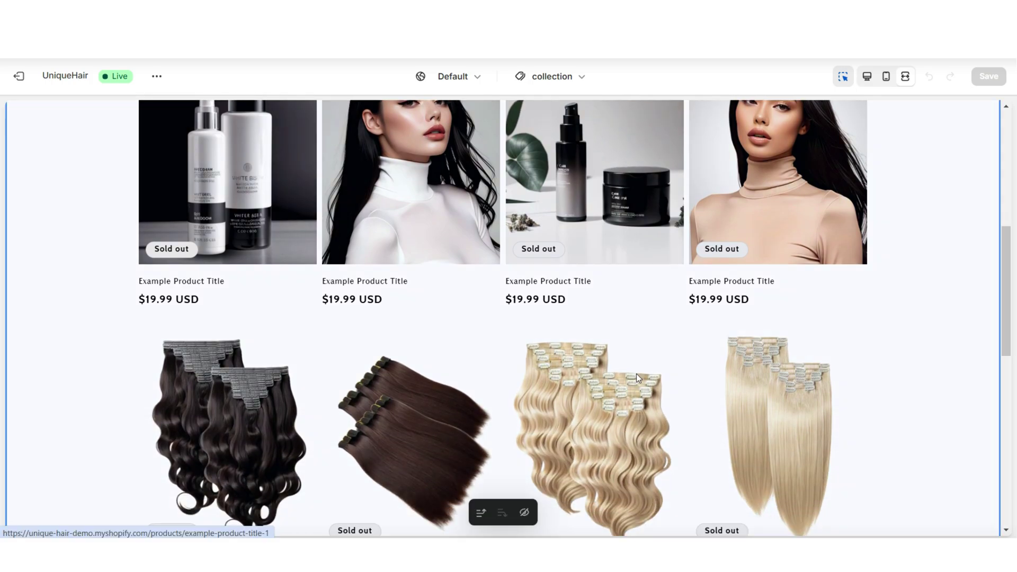
{"action": "left_click", "coordinate": [637, 377]}
{"action": "scroll", "coordinate": [1006, 238], "scroll_direction": "down", "scroll_amount": 9}
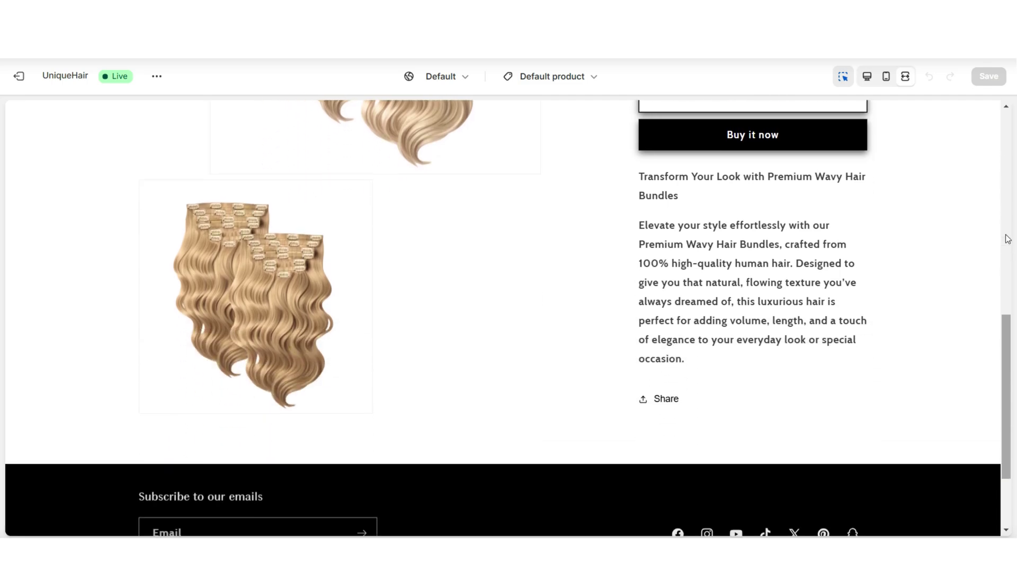
{"action": "scroll", "coordinate": [1007, 238], "scroll_direction": "down", "scroll_amount": 1}
{"action": "scroll", "coordinate": [831, 236], "scroll_direction": "up", "scroll_amount": 6}
{"action": "left_click", "coordinate": [826, 239]}
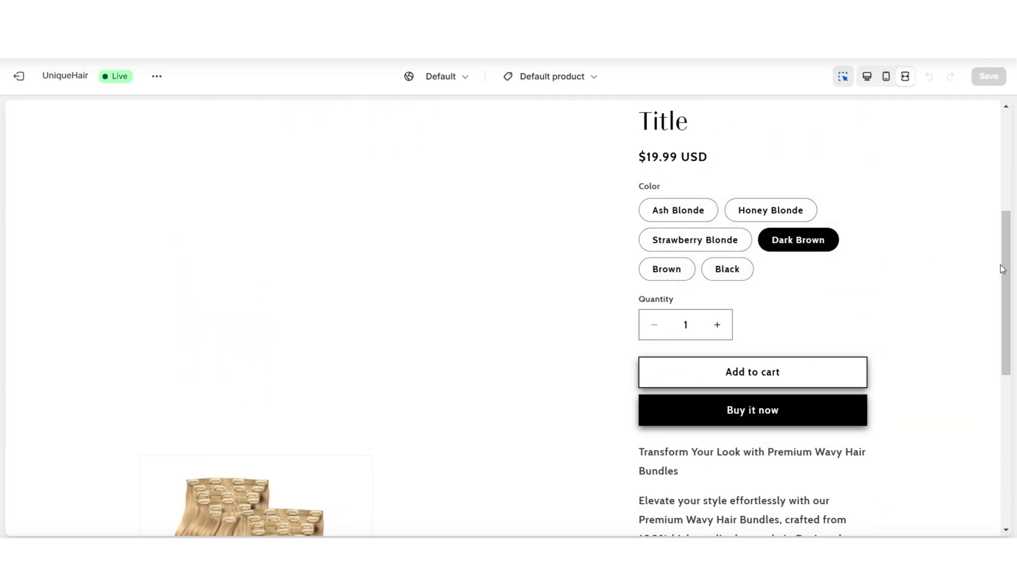
{"action": "scroll", "coordinate": [1008, 192], "scroll_direction": "down", "scroll_amount": 2}
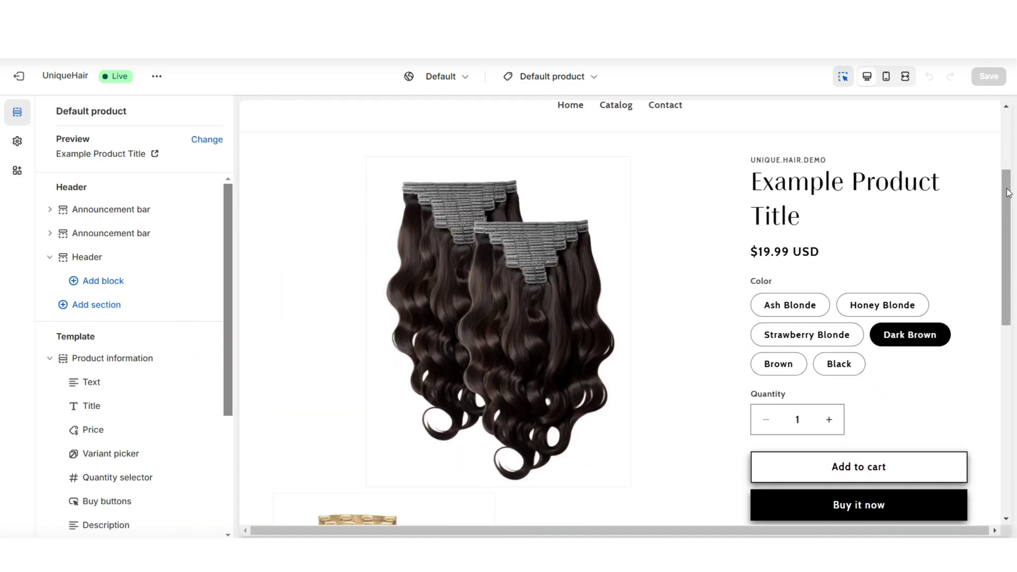
{"action": "scroll", "coordinate": [1008, 192], "scroll_direction": "down", "scroll_amount": 3}
{"action": "scroll", "coordinate": [688, 132], "scroll_direction": "up", "scroll_amount": 2}
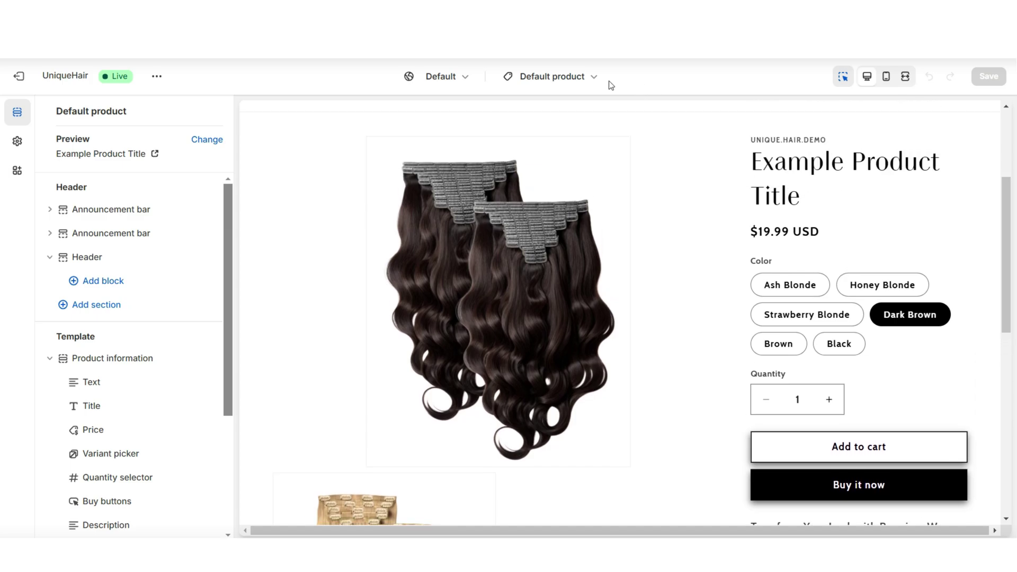
Step: Create a new product template named "wavycl" for the theme
{"action": "left_click", "coordinate": [546, 79]}
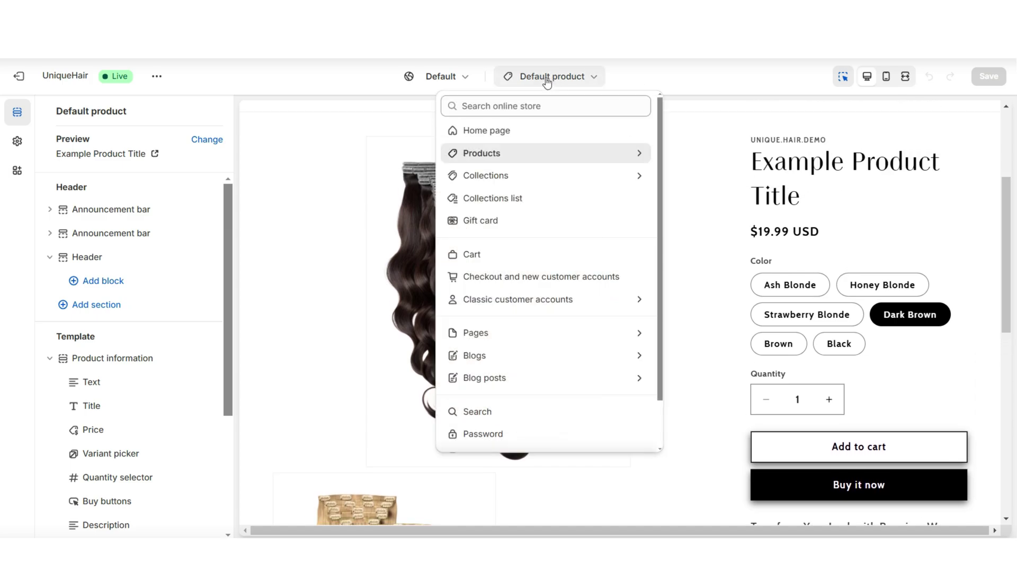
{"action": "left_click", "coordinate": [488, 154]}
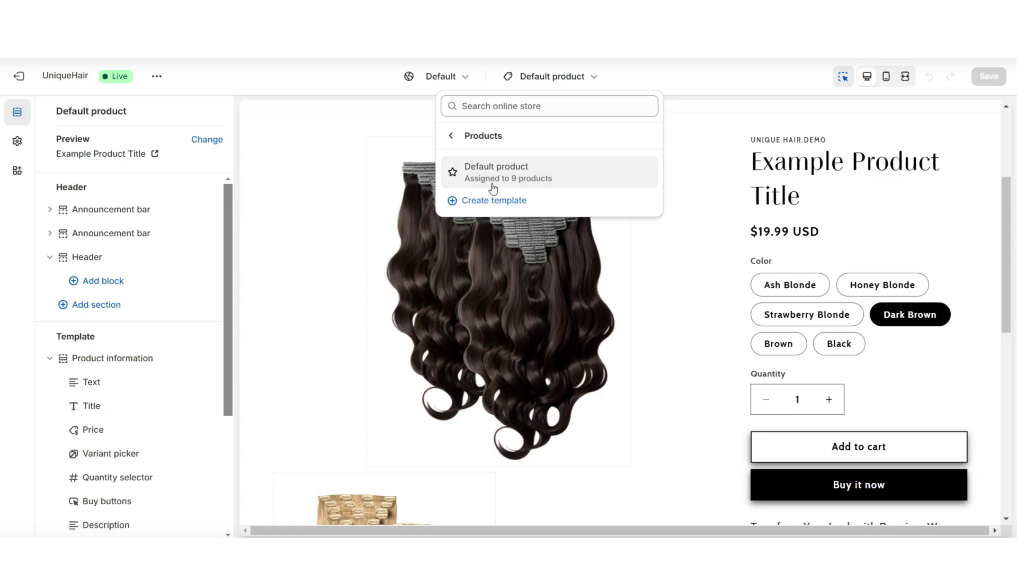
{"action": "left_click", "coordinate": [486, 201]}
{"action": "left_click", "coordinate": [491, 295]}
{"action": "type", "text": "wavycl"}
{"action": "left_click", "coordinate": [336, 283]}
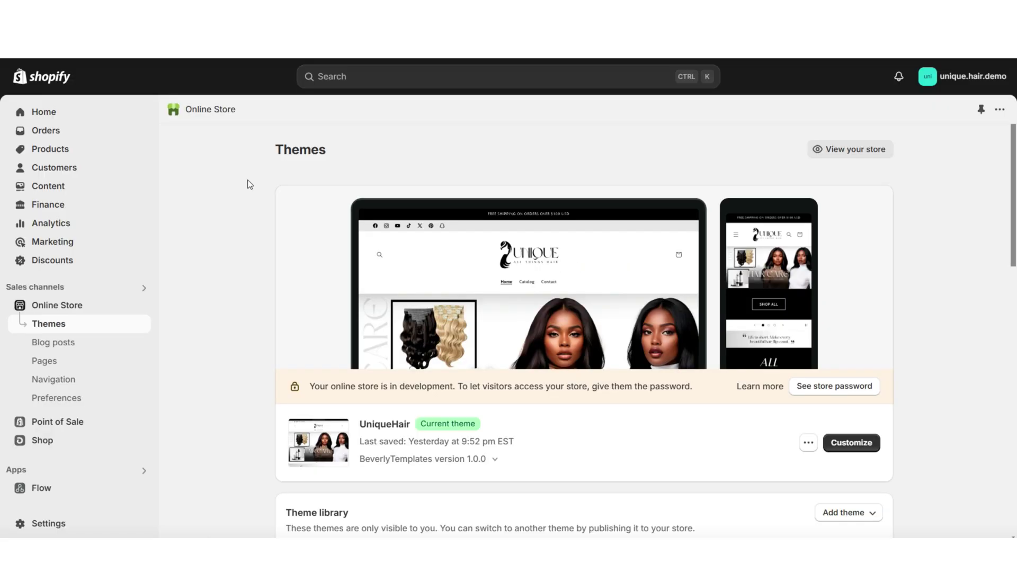
Step: Assign the "wavyclipins" theme template to the blonde wavy hair extensions product with six color variants and save the product
{"action": "left_click", "coordinate": [118, 151]}
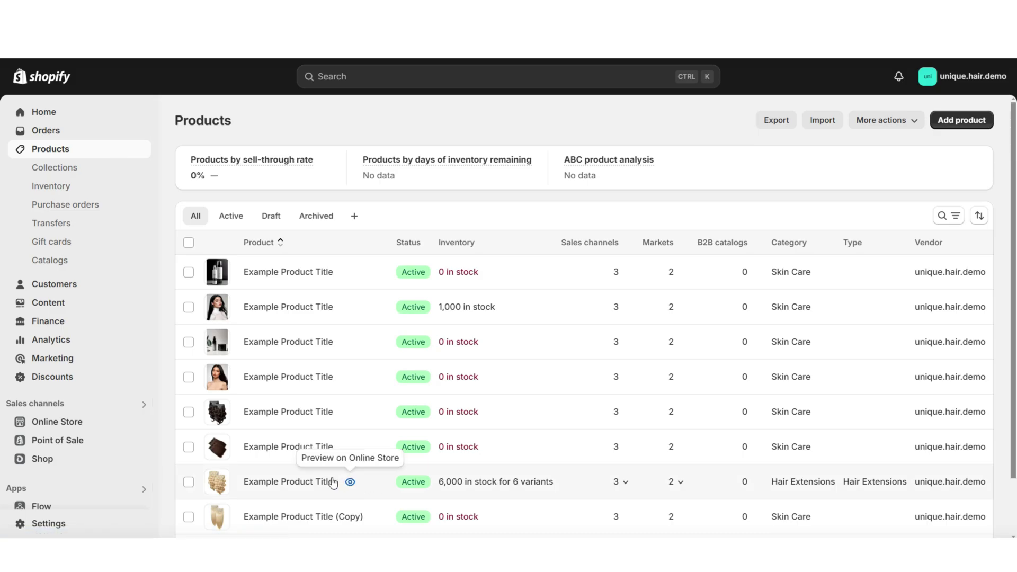
{"action": "left_click", "coordinate": [304, 482]}
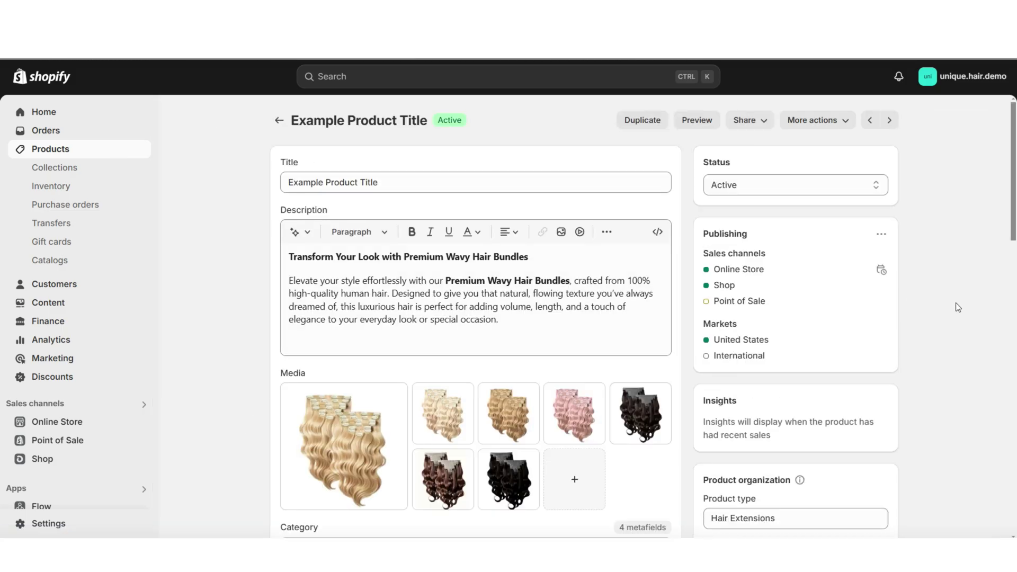
{"action": "scroll", "coordinate": [951, 315], "scroll_direction": "down", "scroll_amount": 6}
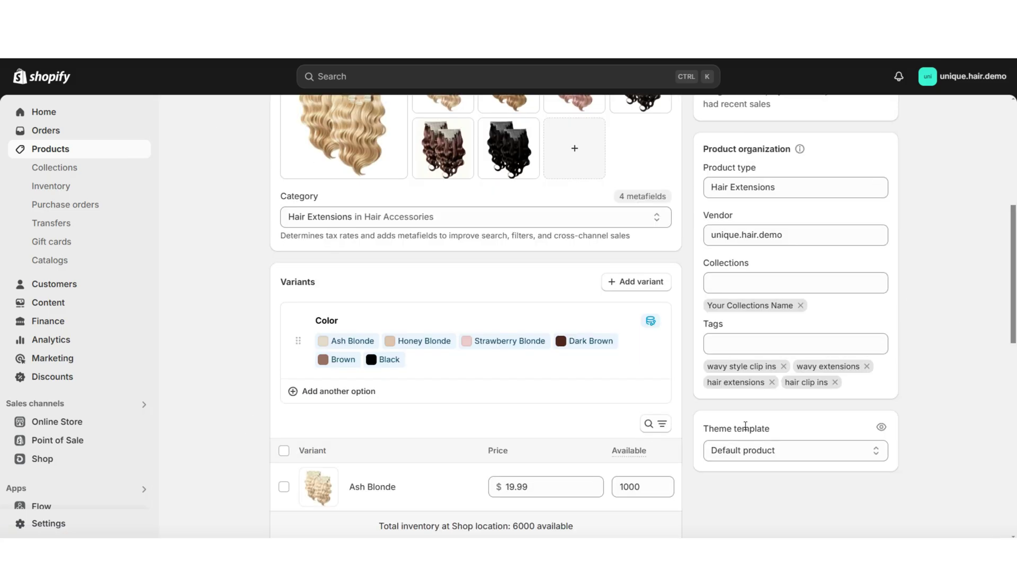
{"action": "left_click", "coordinate": [760, 456]}
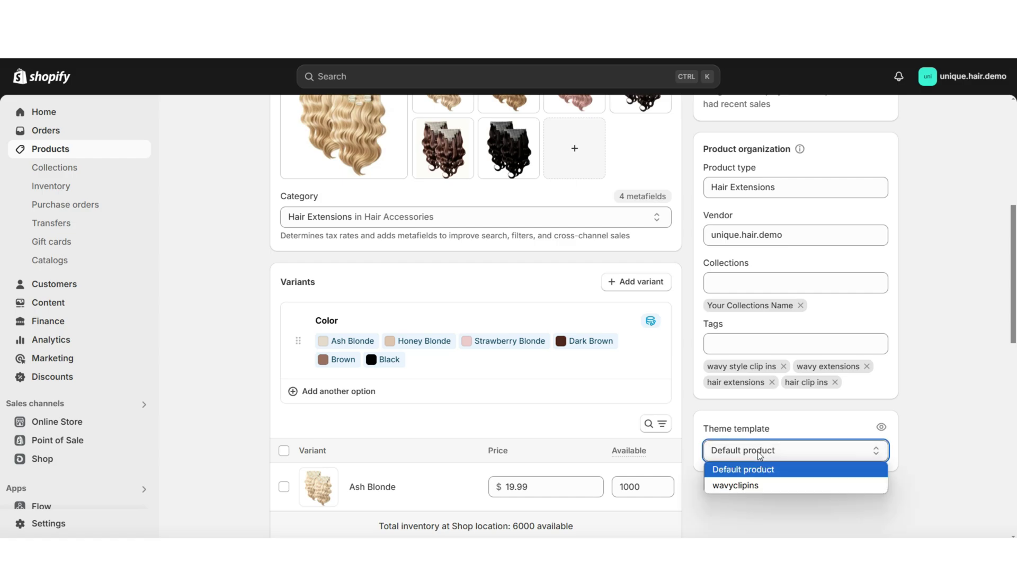
{"action": "left_click", "coordinate": [754, 487]}
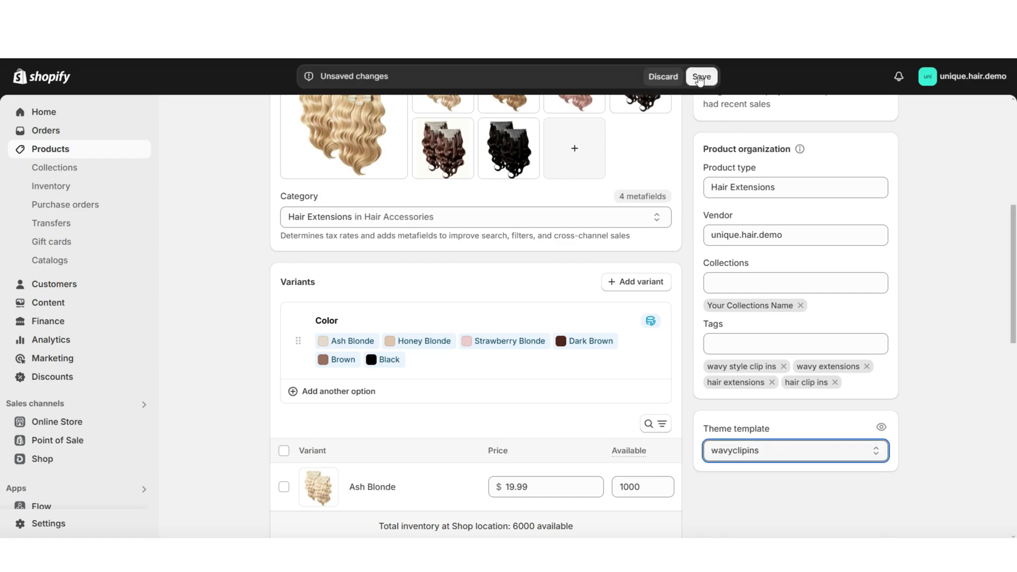
{"action": "left_click", "coordinate": [700, 78]}
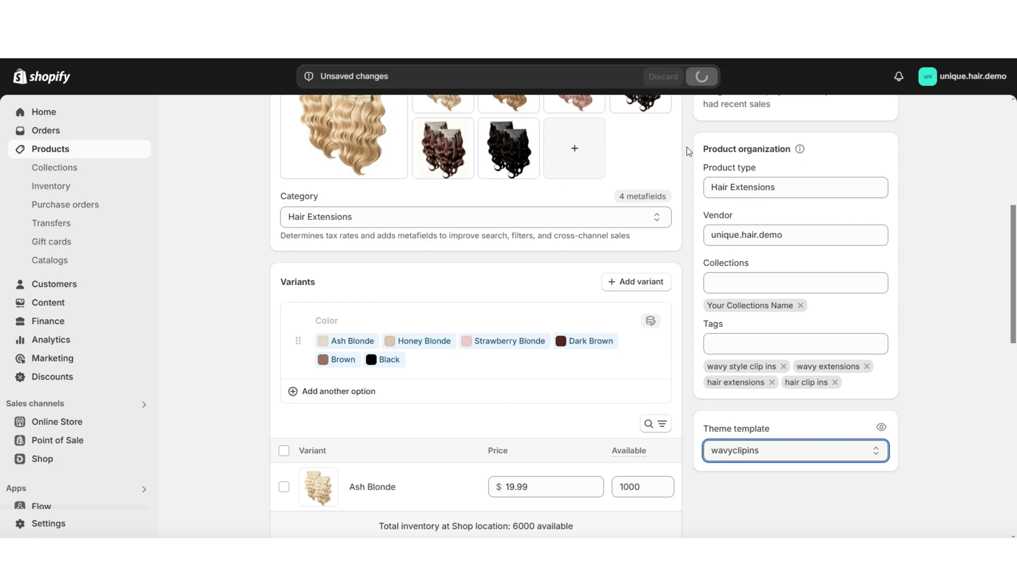
{"action": "scroll", "coordinate": [949, 290], "scroll_direction": "up", "scroll_amount": 1}
{"action": "scroll", "coordinate": [949, 289], "scroll_direction": "up", "scroll_amount": 5}
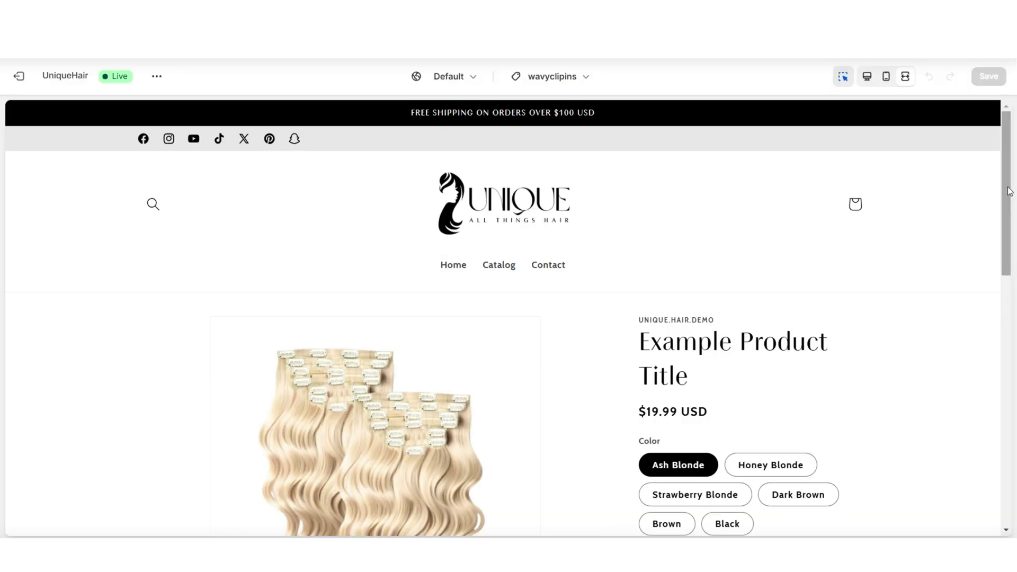
Step: Set the heading of the image banner on the wavyclipins template to "Why Choose Our Wavy Hair Bundles?"
{"action": "scroll", "coordinate": [1009, 190], "scroll_direction": "down", "scroll_amount": 4}
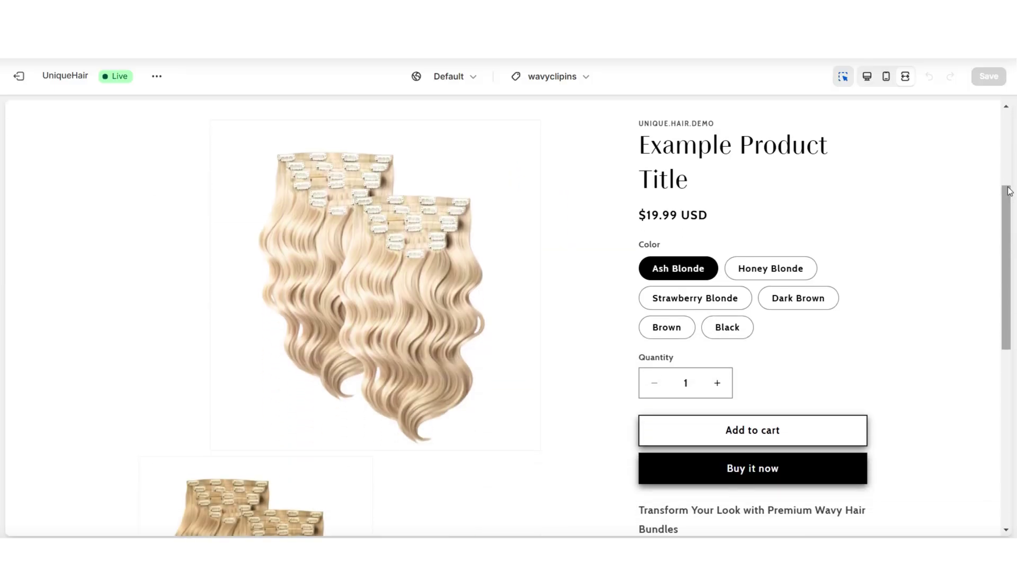
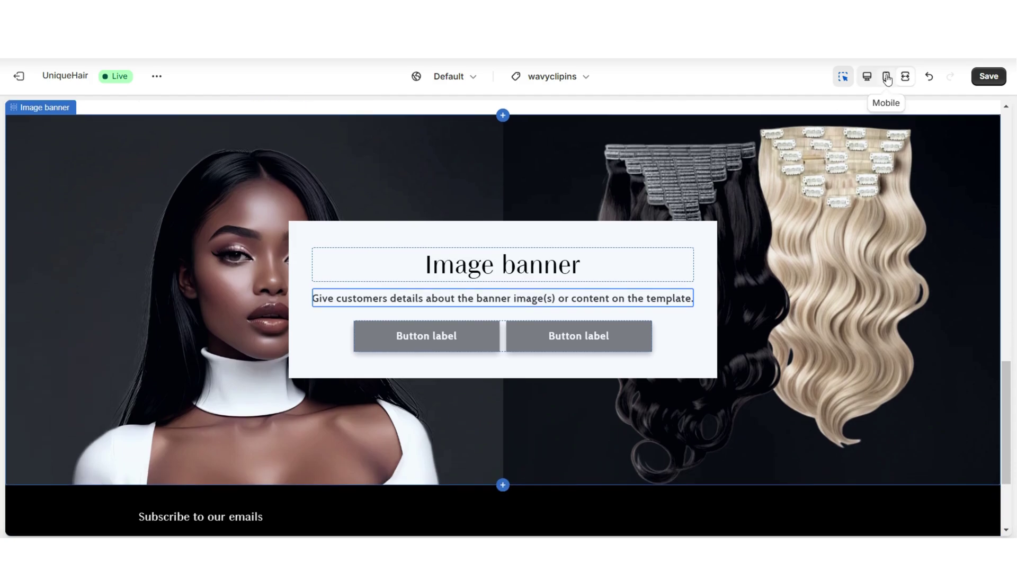
{"action": "left_click", "coordinate": [868, 78]}
{"action": "left_click", "coordinate": [644, 270]}
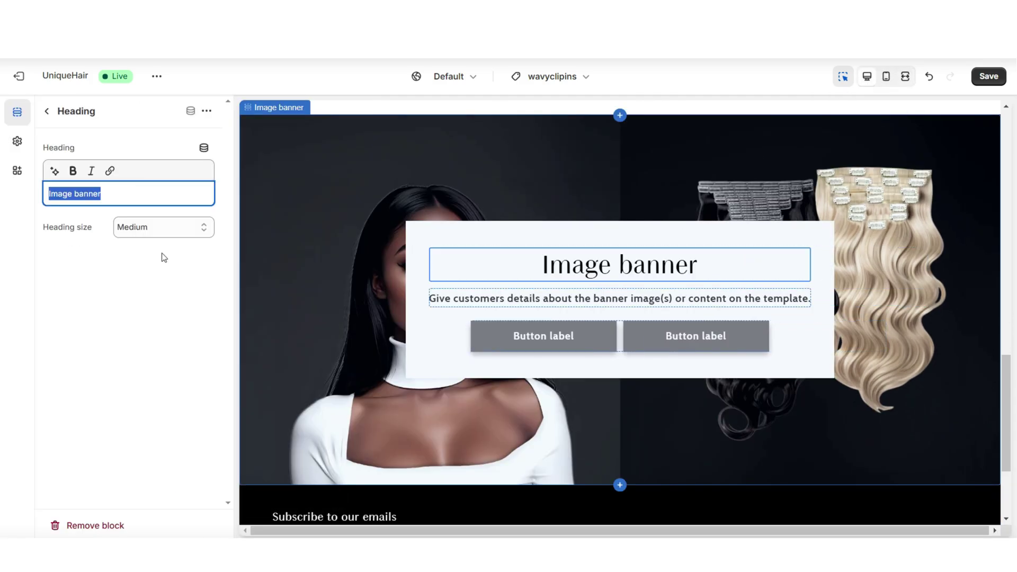
{"action": "type", "text": "Why Choose Our Wavy Hair Bundles?"}
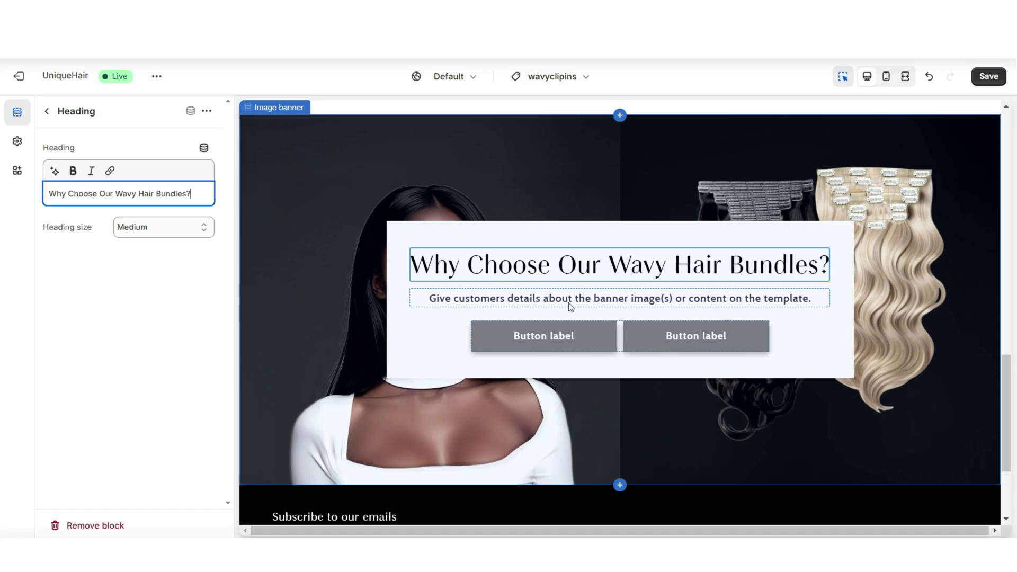
Step: Replace the banner's description with the copied paragraph about Premium Wavy Hair Bundles and italicize its first sentence
{"action": "left_click", "coordinate": [623, 301]}
{"action": "left_click", "coordinate": [100, 195]}
{"action": "key", "text": "ctrl+a"}
{"action": "key", "text": "BackSpace"}
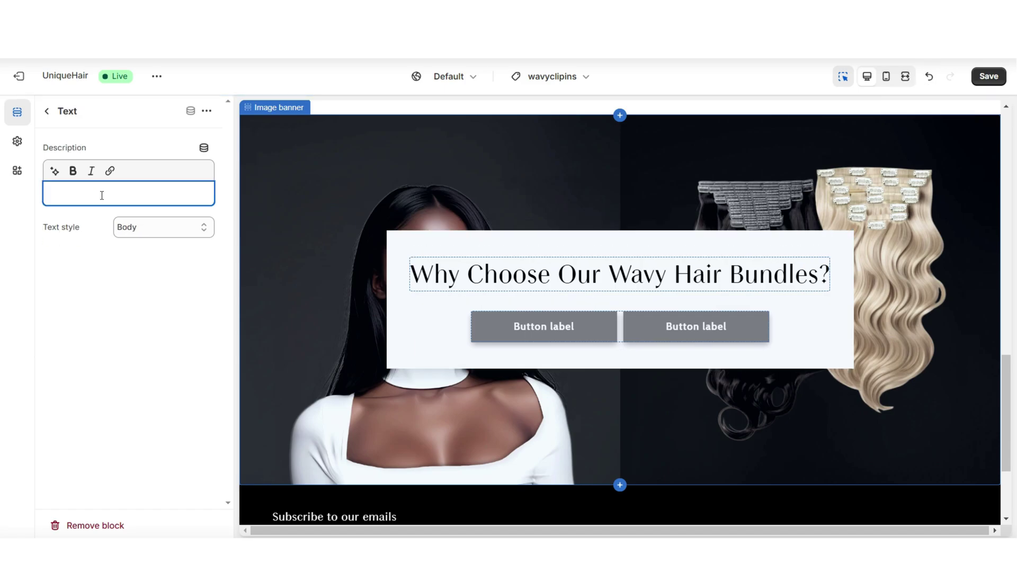
{"action": "right_click", "coordinate": [100, 195]}
{"action": "left_click", "coordinate": [156, 327]}
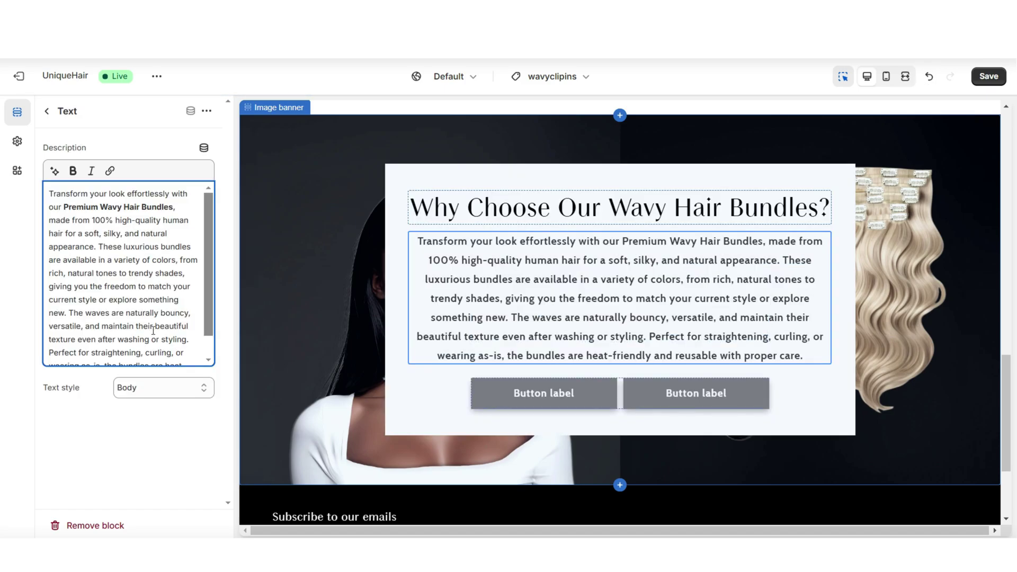
{"action": "left_click_drag", "start_coordinate": [56, 195], "coordinate": [97, 247]}
{"action": "left_click", "coordinate": [92, 171]}
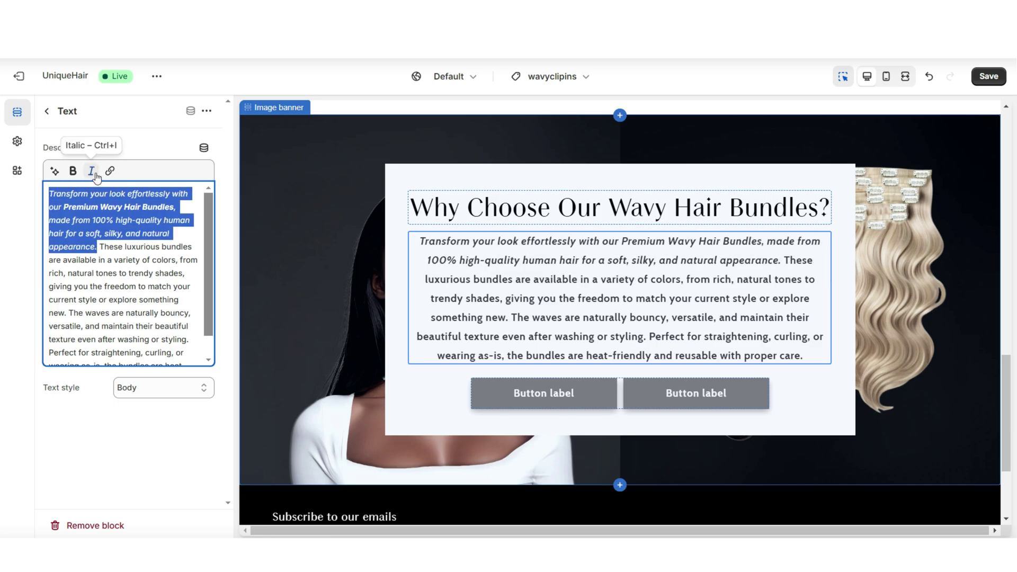
Step: Remove the buttons block from the image banner
{"action": "left_click", "coordinate": [309, 308]}
{"action": "left_click", "coordinate": [618, 390]}
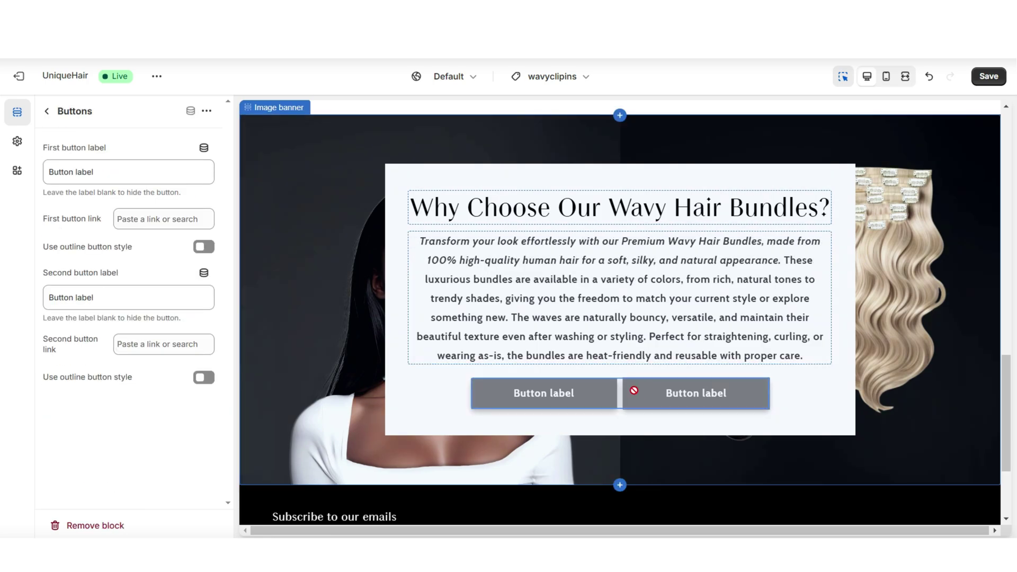
{"action": "left_click", "coordinate": [90, 525]}
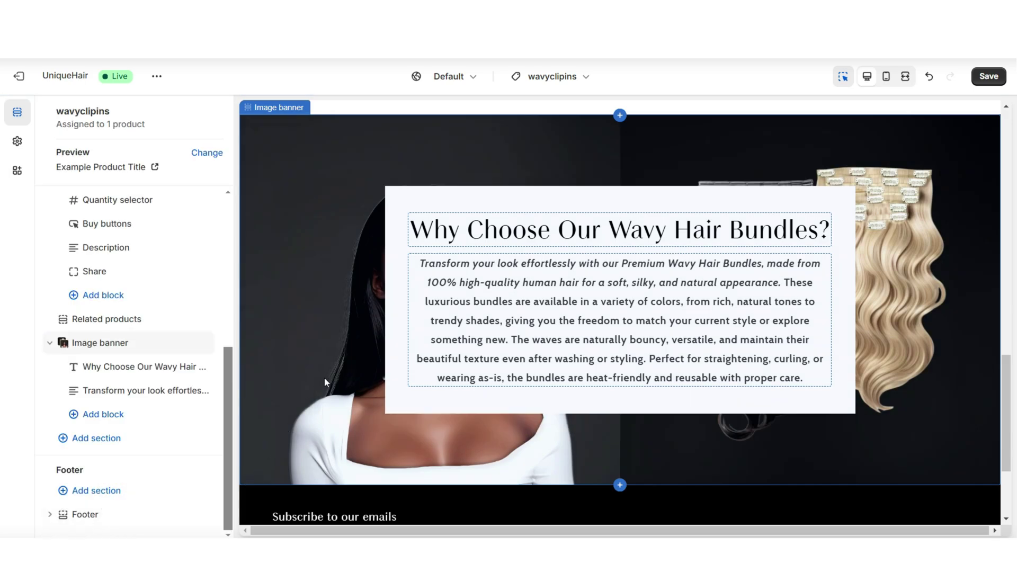
Step: Set the image banner's color scheme to Scheme 2 and turn off its container on desktop
{"action": "left_click", "coordinate": [325, 379]}
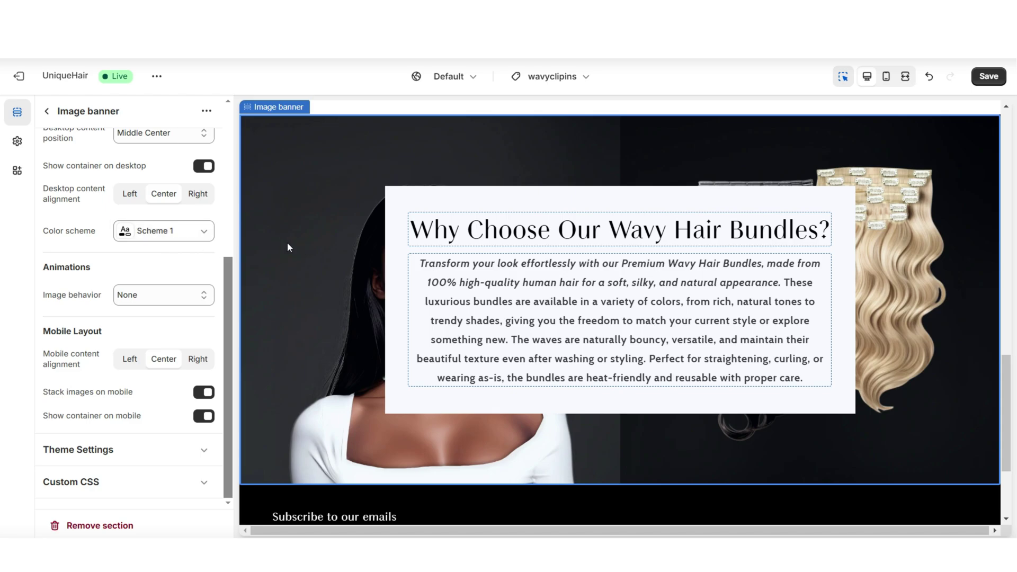
{"action": "left_click", "coordinate": [169, 250]}
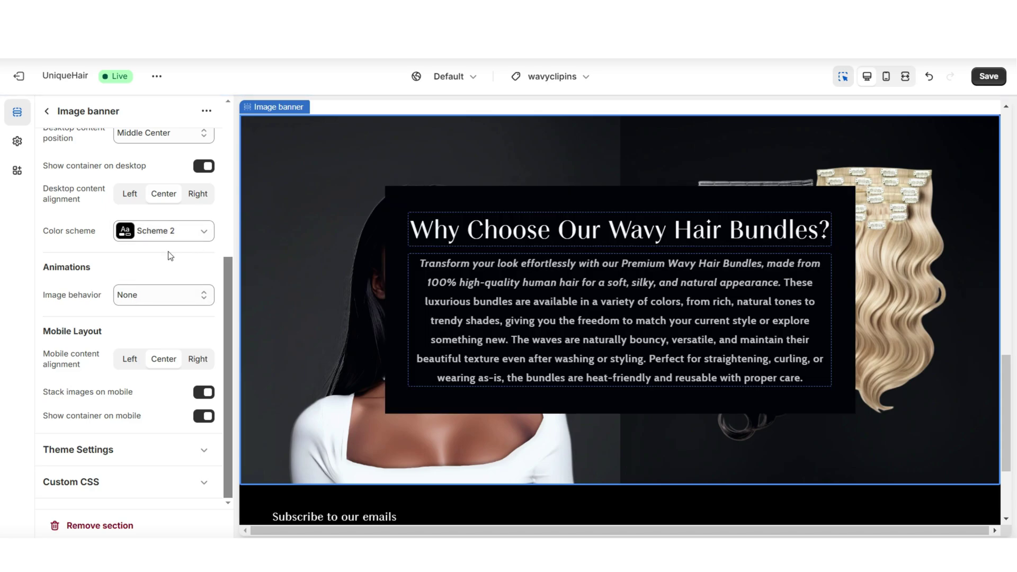
{"action": "scroll", "coordinate": [220, 254], "scroll_direction": "up", "scroll_amount": 2}
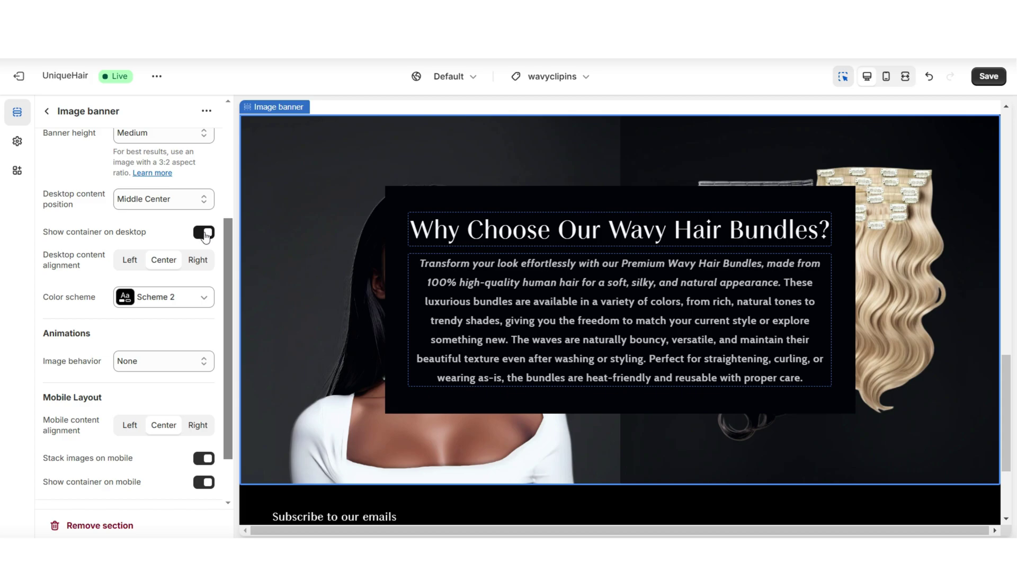
{"action": "left_click", "coordinate": [204, 233]}
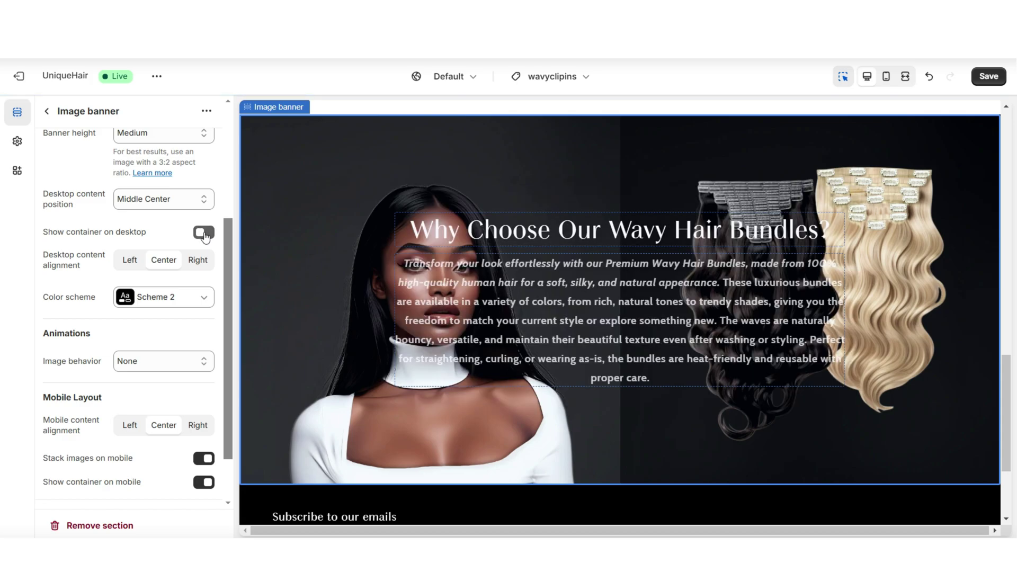
Step: Preview the product page in fullscreen and examine it from the product details down to the image banner
{"action": "left_click", "coordinate": [905, 76]}
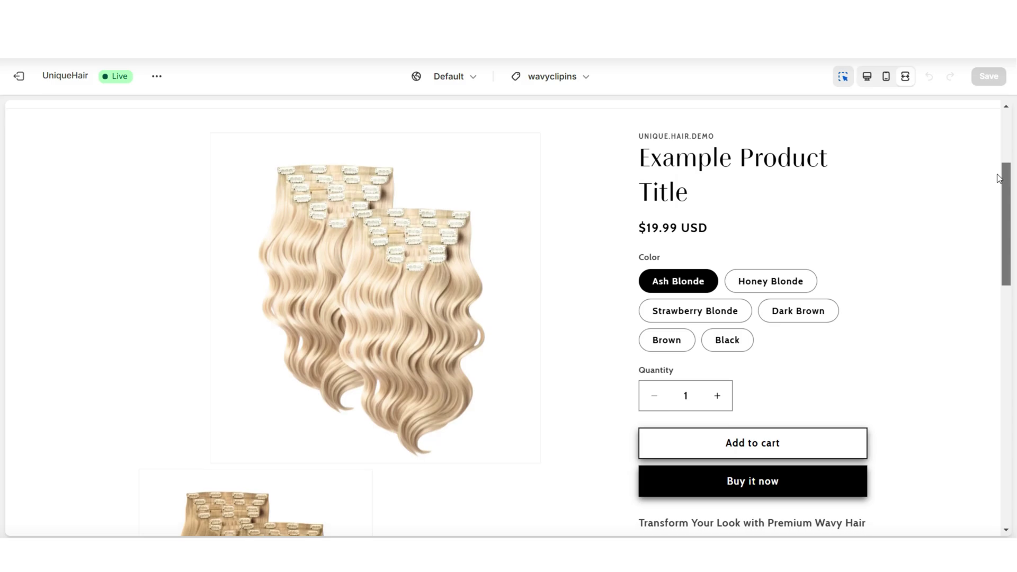
{"action": "mouse_move", "coordinate": [999, 178]}
{"action": "left_mouse_down"}
{"action": "mouse_move", "coordinate": [1016, 383]}
{"action": "mouse_move", "coordinate": [1005, 405]}
{"action": "mouse_move", "coordinate": [1007, 370]}
{"action": "mouse_move", "coordinate": [1008, 380]}
{"action": "left_mouse_up"}
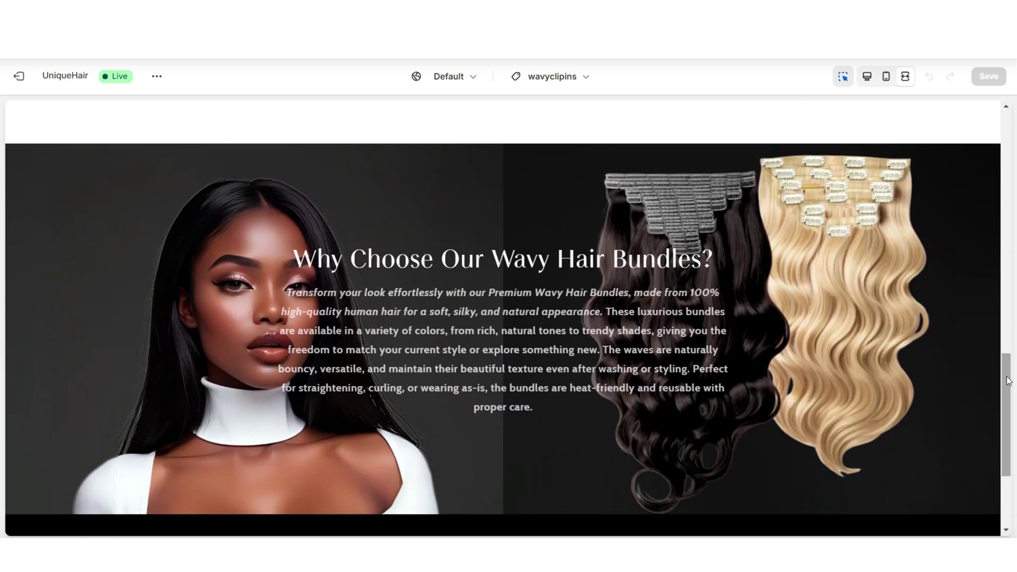
{"action": "left_click", "coordinate": [867, 79]}
{"action": "key", "text": "ctrl+shift+f"}
Step: Add a Rich text section to the template between the image banner and the footer
{"action": "scroll", "coordinate": [430, 310], "scroll_direction": "down", "scroll_amount": 3}
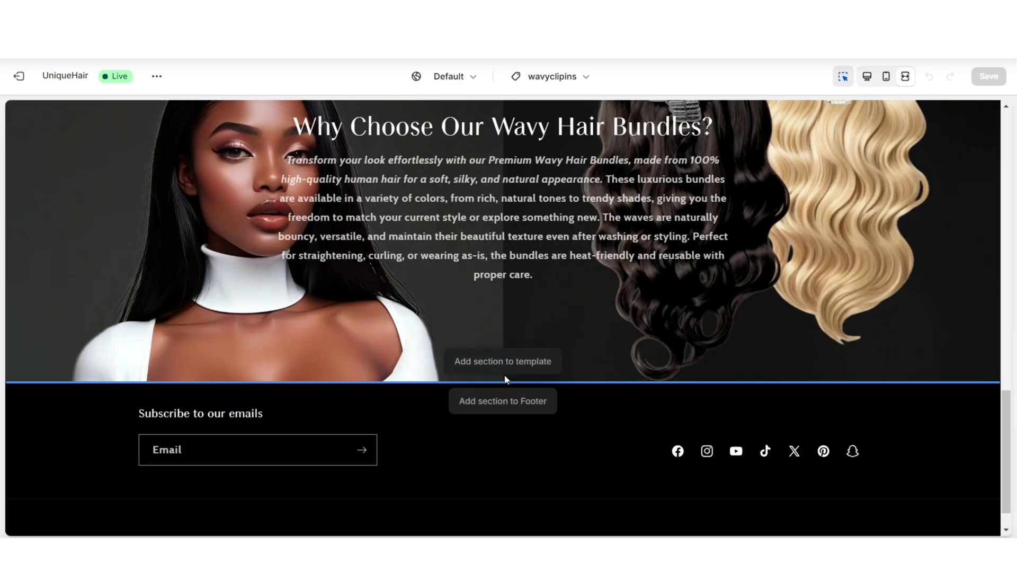
{"action": "left_click", "coordinate": [507, 366]}
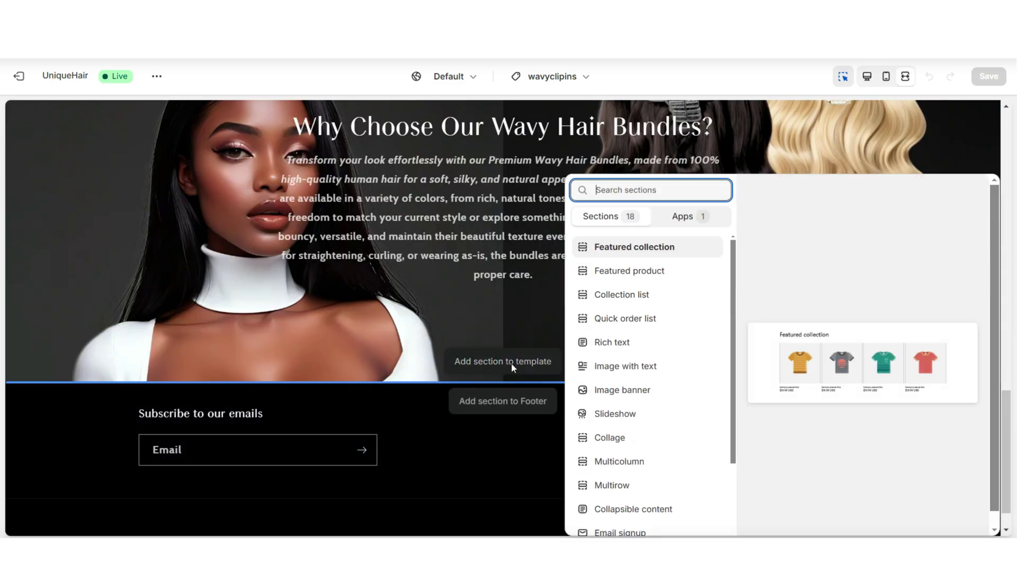
{"action": "left_click", "coordinate": [641, 345]}
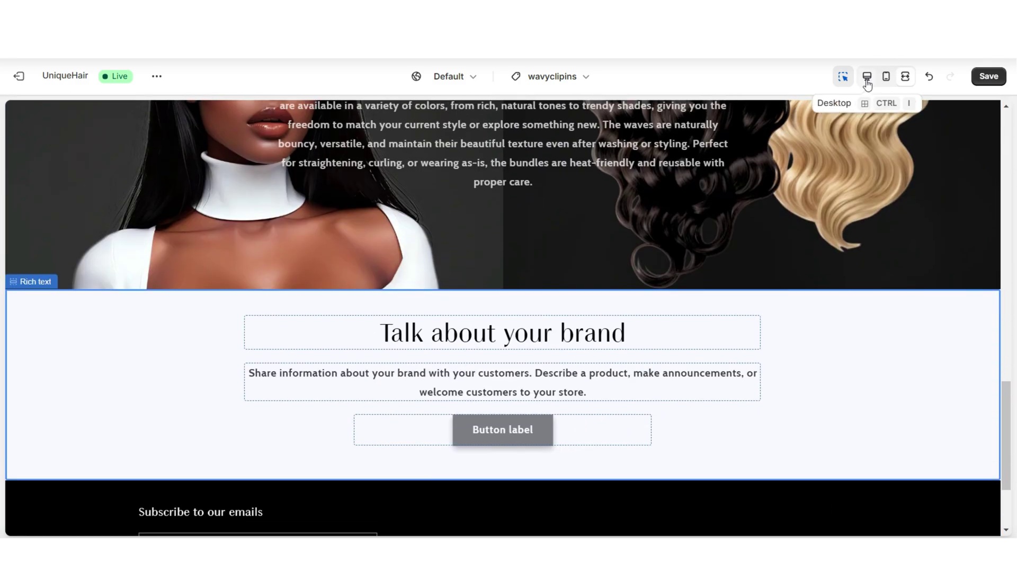
Step: Replace the Rich text section's heading with the copied bold text "What's Included?"
{"action": "left_click", "coordinate": [867, 76]}
{"action": "left_click", "coordinate": [371, 333]}
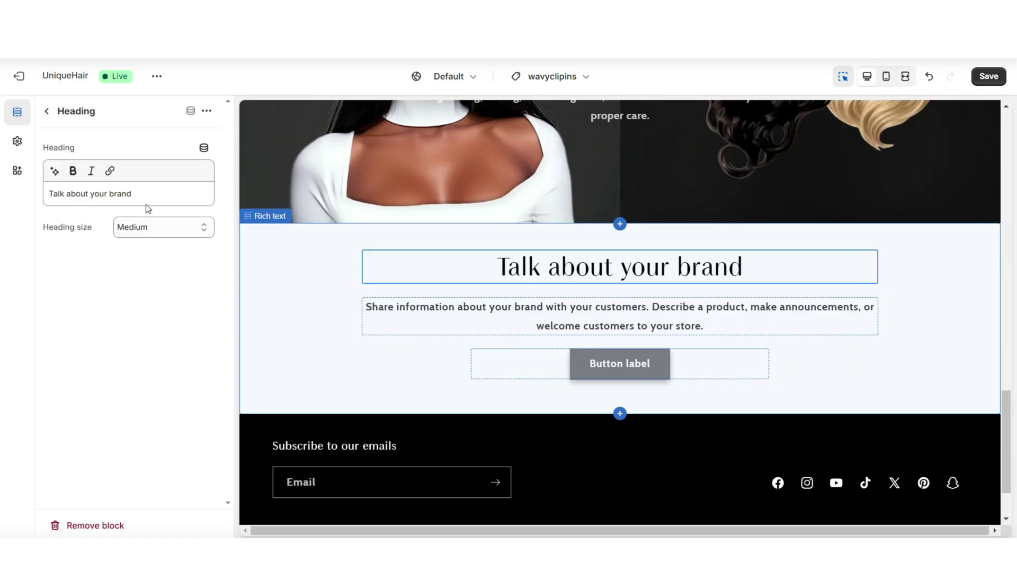
{"action": "right_click", "coordinate": [50, 195]}
{"action": "left_click", "coordinate": [118, 275]}
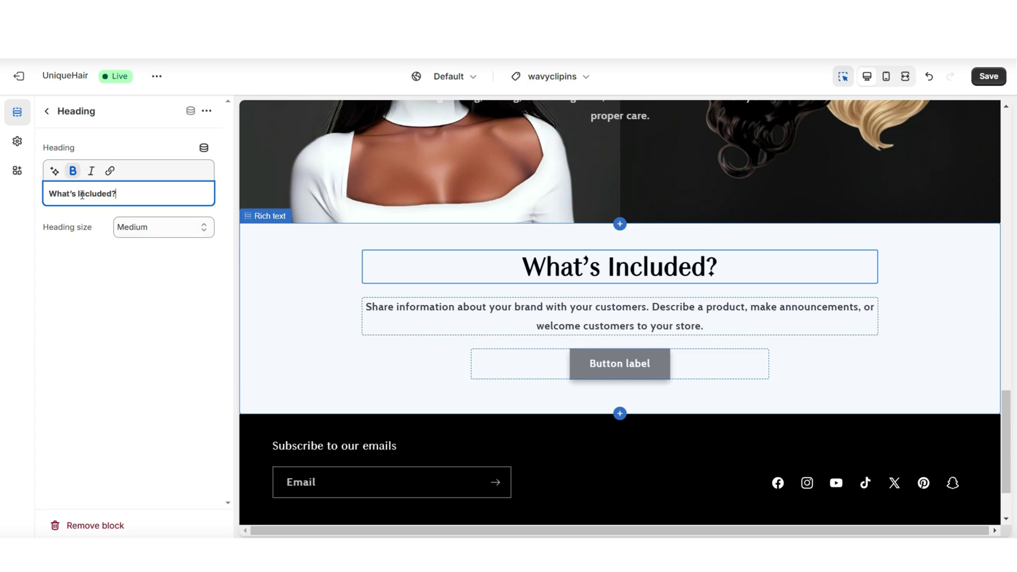
Step: Replace the Rich text description with the copied bundle contents, "Benefits You'll Love" and "Care Instructions" text
{"action": "left_click", "coordinate": [465, 314]}
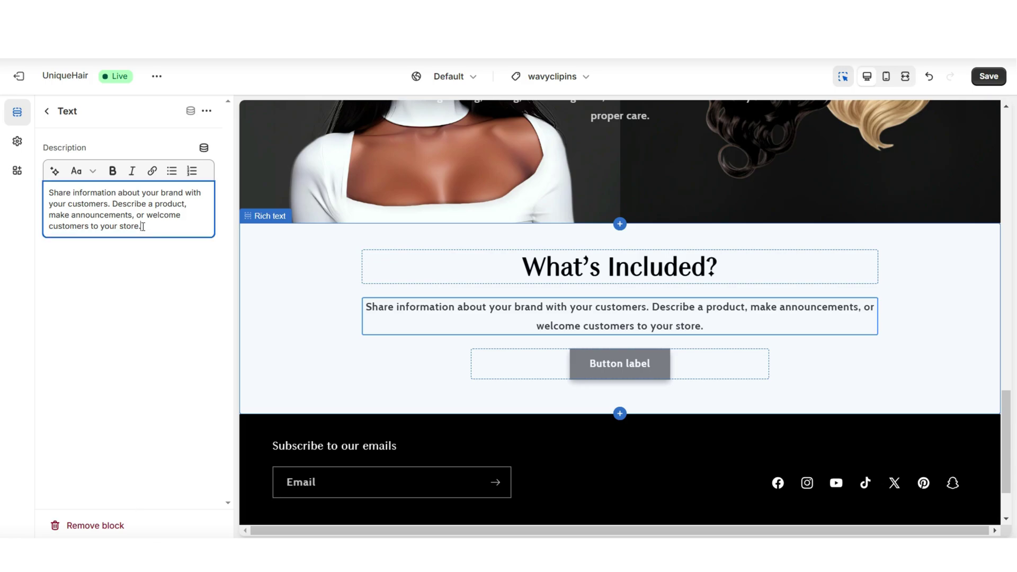
{"action": "left_click_drag", "start_coordinate": [143, 227], "coordinate": [49, 192]}
{"action": "right_click", "coordinate": [59, 204]}
{"action": "left_click", "coordinate": [102, 264]}
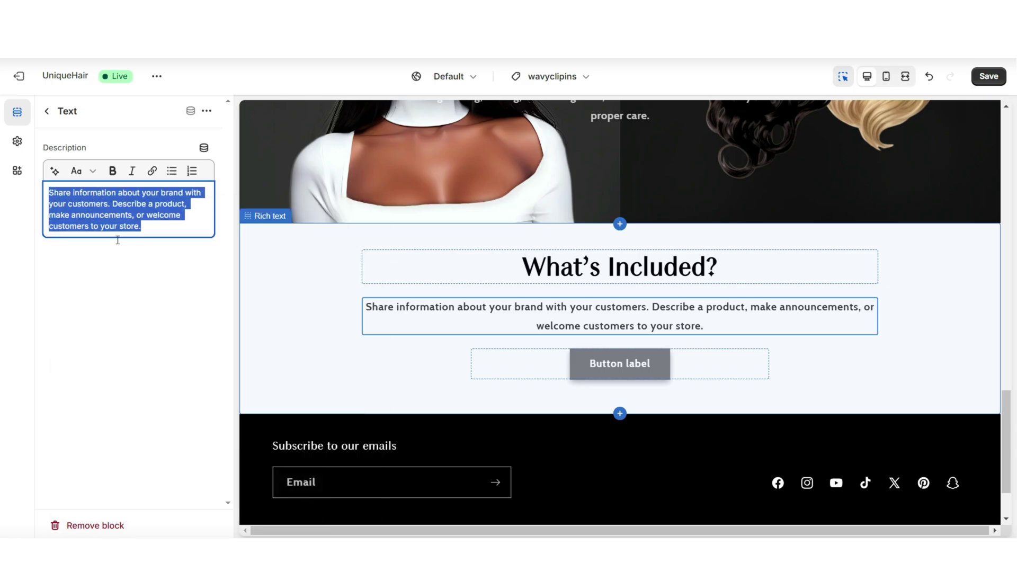
{"action": "key", "text": "ctrl+v"}
{"action": "scroll", "coordinate": [890, 307], "scroll_direction": "down", "scroll_amount": 2}
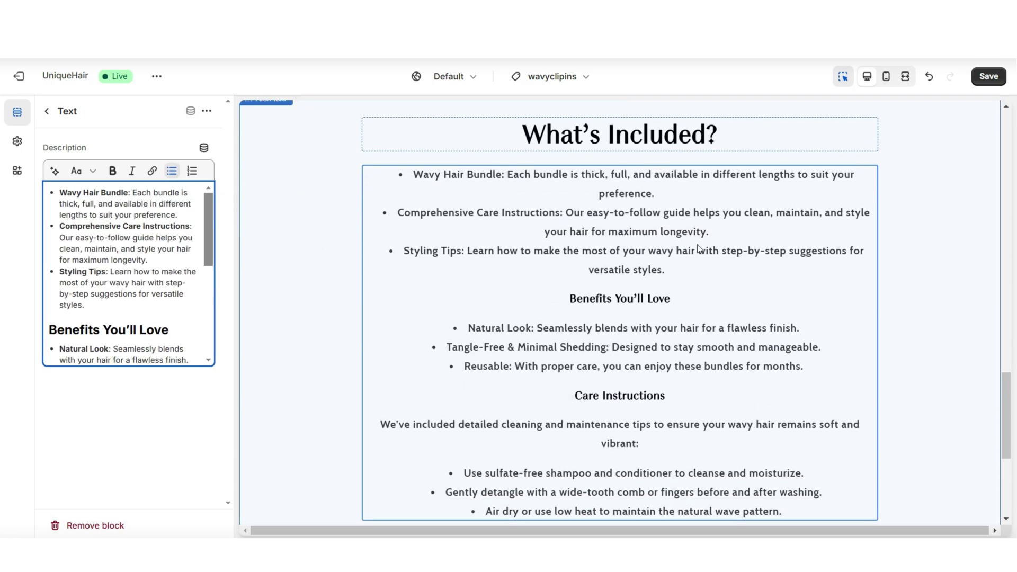
{"action": "scroll", "coordinate": [477, 249], "scroll_direction": "up", "scroll_amount": 1}
Step: Format the "Benefits You'll Love" and "Care Instructions" subheadings in the description as Heading 2
{"action": "scroll", "coordinate": [85, 275], "scroll_direction": "down", "scroll_amount": 2}
{"action": "left_click_drag", "start_coordinate": [168, 263], "coordinate": [93, 264]}
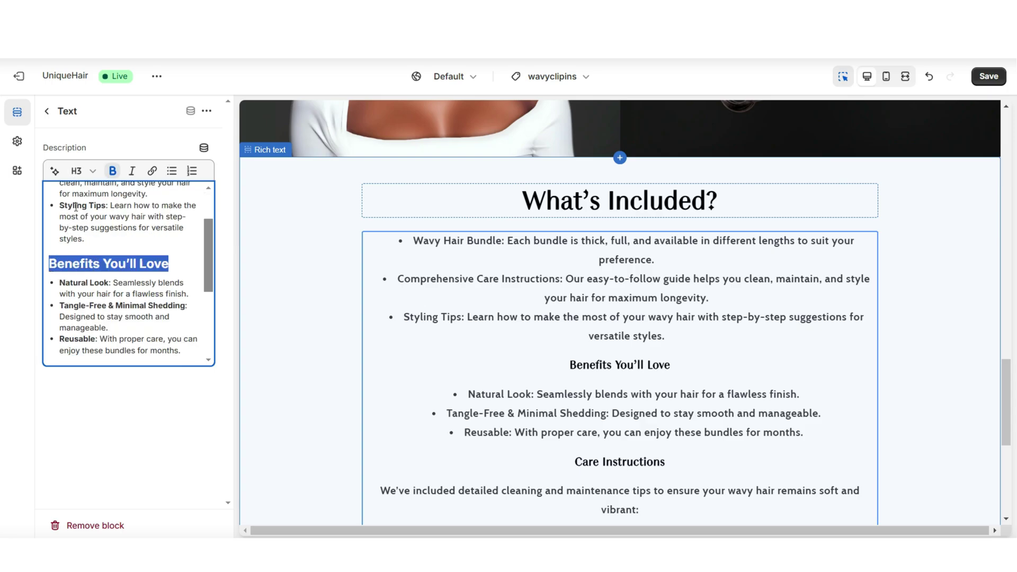
{"action": "left_click", "coordinate": [77, 178]}
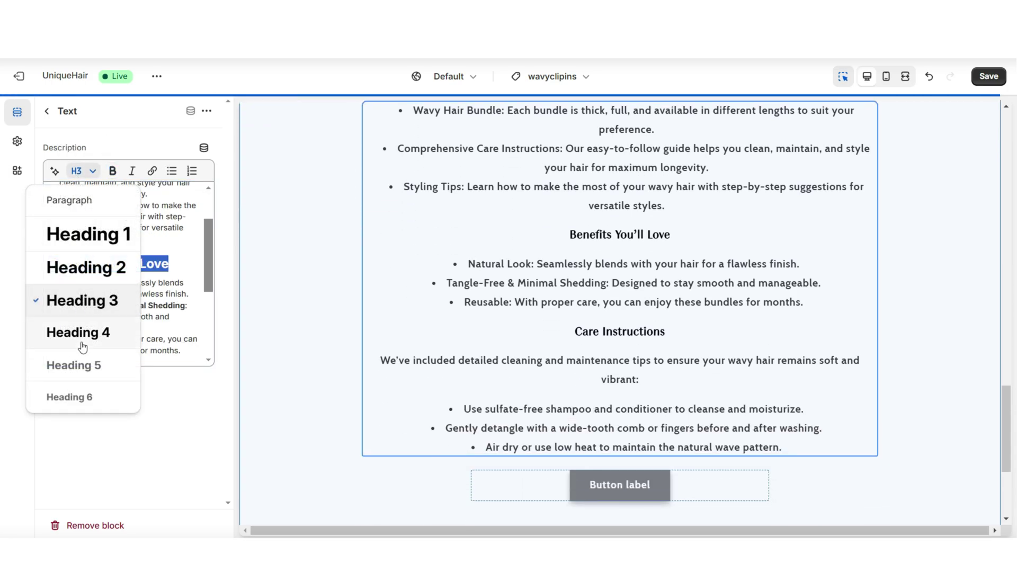
{"action": "left_click", "coordinate": [96, 273]}
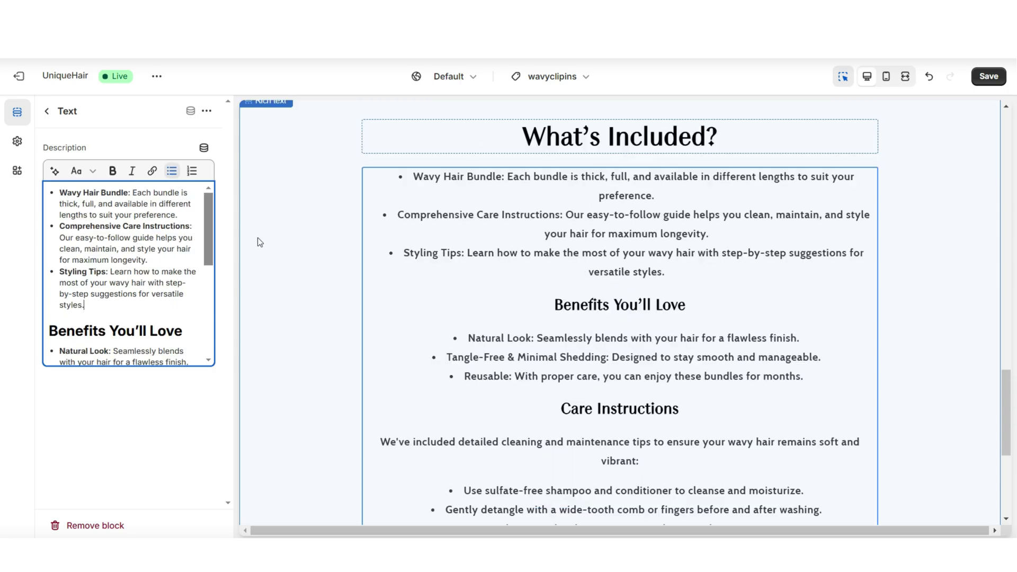
Step: Set the Rich text section's desktop content position to Left
{"action": "left_click", "coordinate": [310, 222]}
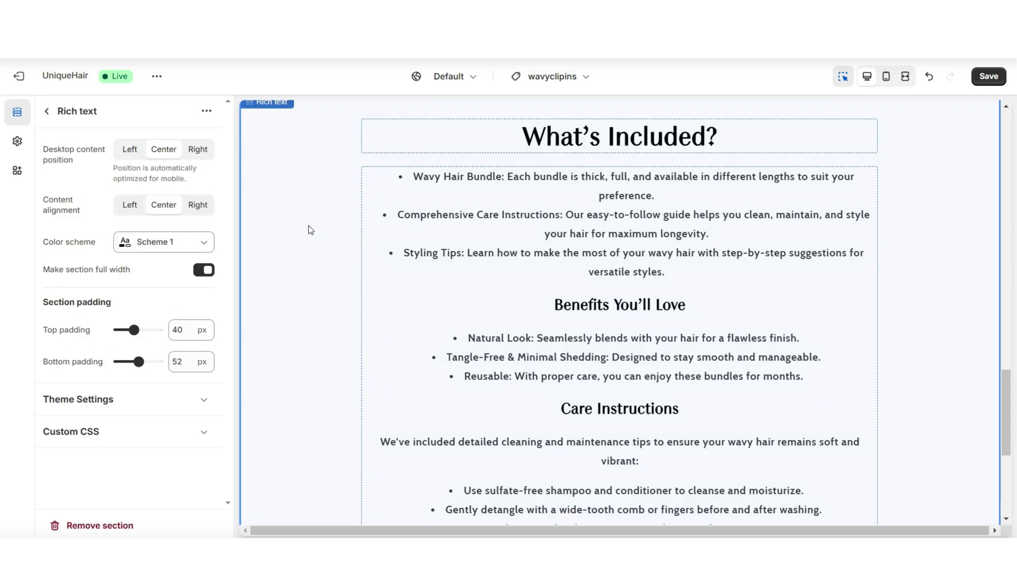
{"action": "left_click", "coordinate": [124, 151]}
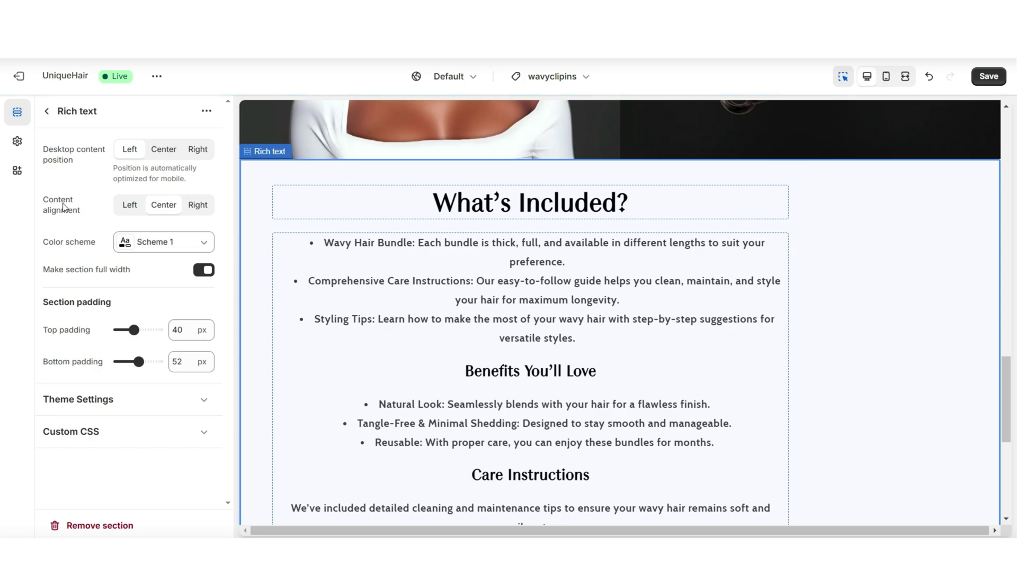
Step: Set the Rich text section's content alignment to Left and its desktop content position to Center
{"action": "left_click", "coordinate": [131, 206]}
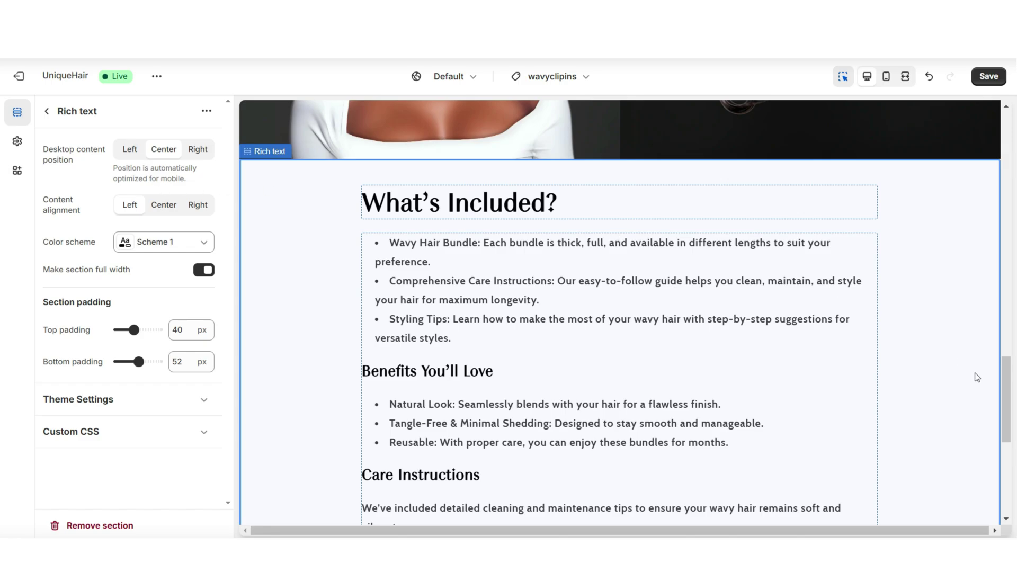
{"action": "scroll", "coordinate": [1009, 387], "scroll_direction": "down", "scroll_amount": 3}
{"action": "scroll", "coordinate": [1003, 389], "scroll_direction": "up", "scroll_amount": 3}
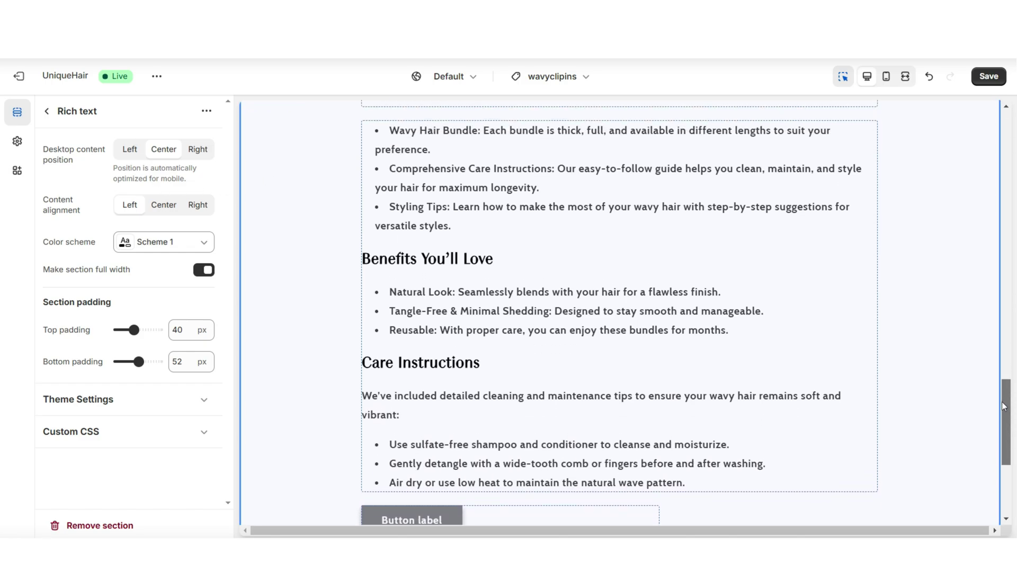
Step: Set the "What's Included?" heading's size to Large and remove its bold formatting
{"action": "left_click", "coordinate": [542, 178]}
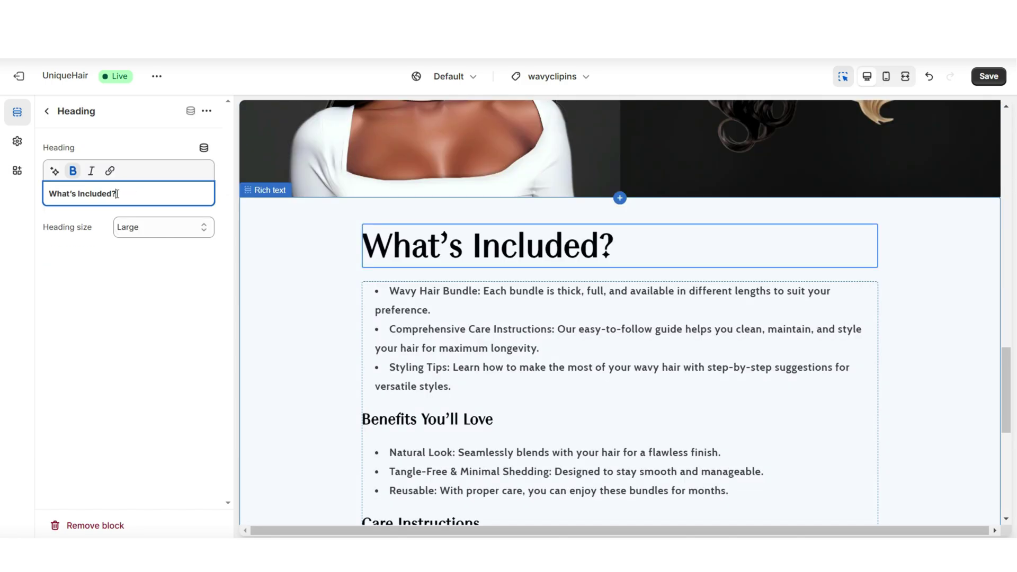
{"action": "left_click", "coordinate": [72, 171]}
{"action": "left_click", "coordinate": [310, 217]}
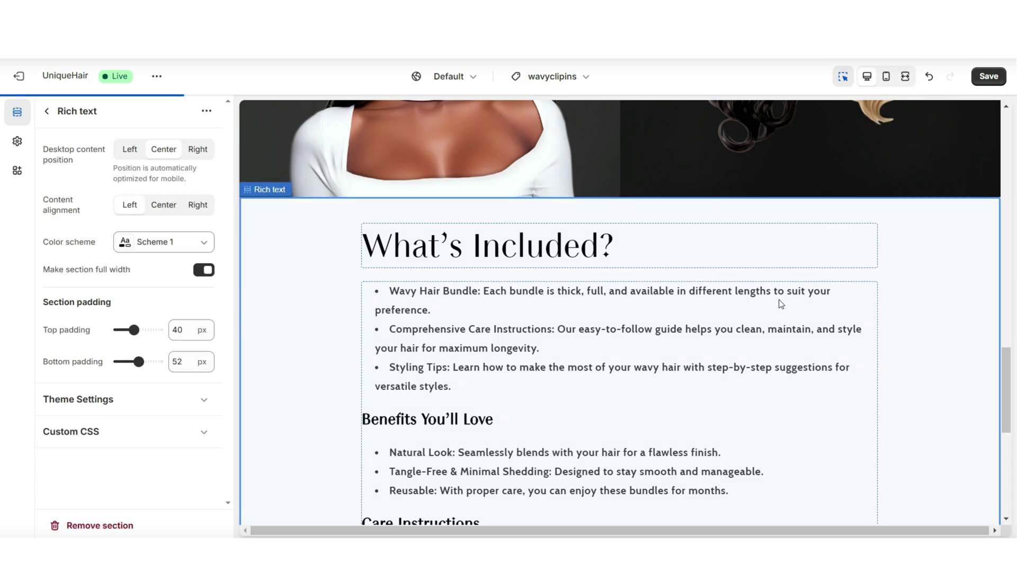
Step: Remove the Buttons block below the care instructions in the Rich text section
{"action": "scroll", "coordinate": [542, 370], "scroll_direction": "down", "scroll_amount": 5}
{"action": "left_click", "coordinate": [413, 316]}
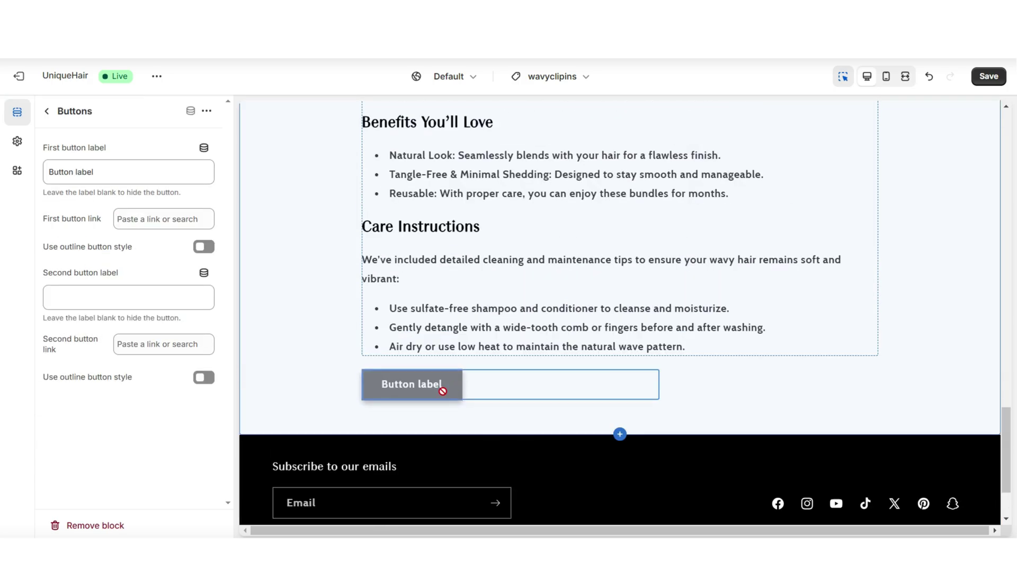
{"action": "left_click", "coordinate": [95, 525]}
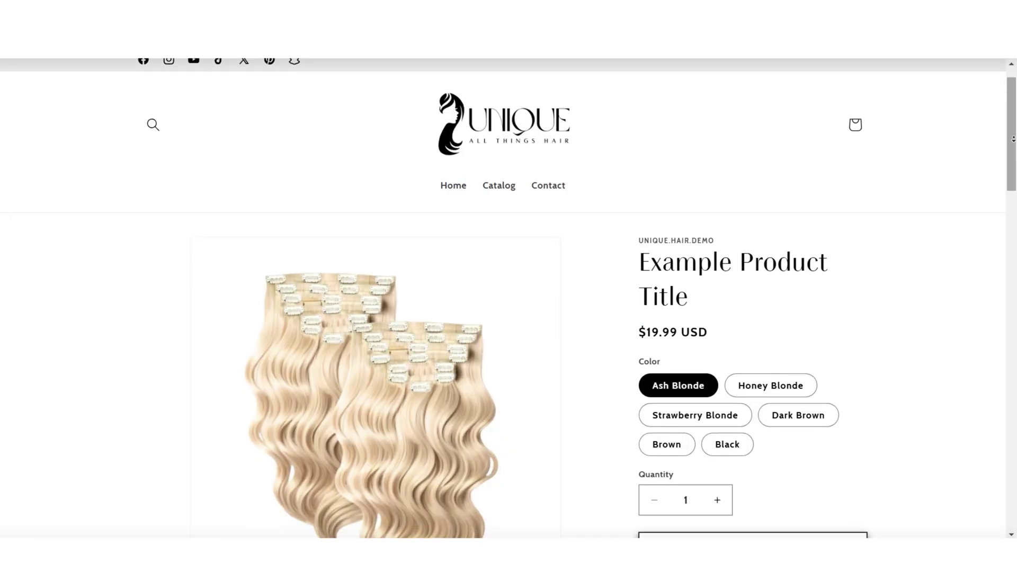
Step: Review the full product page preview from the product details through the banner to the care instructions and footer
{"action": "scroll", "coordinate": [509, 297], "scroll_direction": "down", "scroll_amount": 1}
{"action": "scroll", "coordinate": [509, 297], "scroll_direction": "down", "scroll_amount": 3}
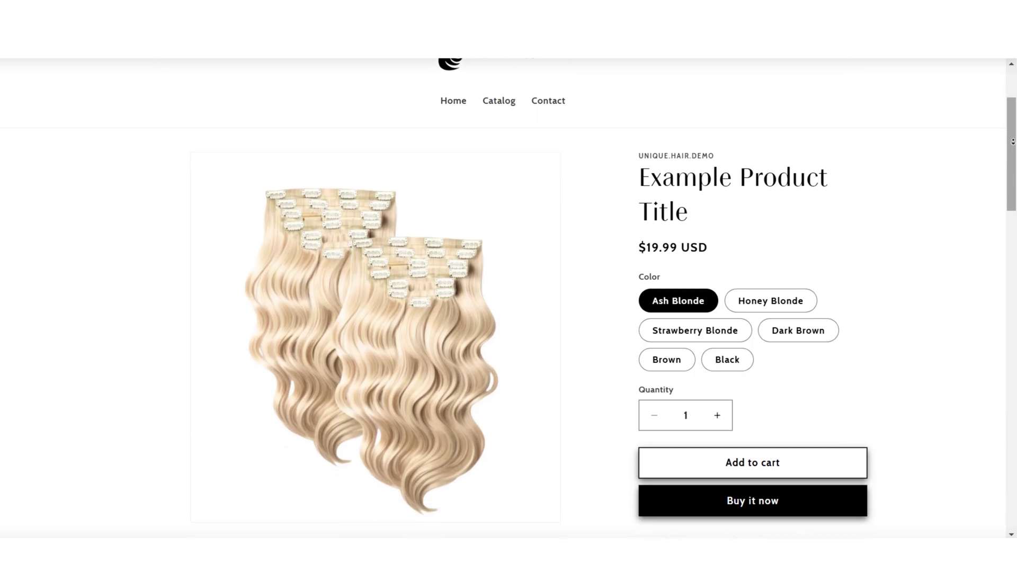
{"action": "scroll", "coordinate": [508, 297], "scroll_direction": "down", "scroll_amount": 10}
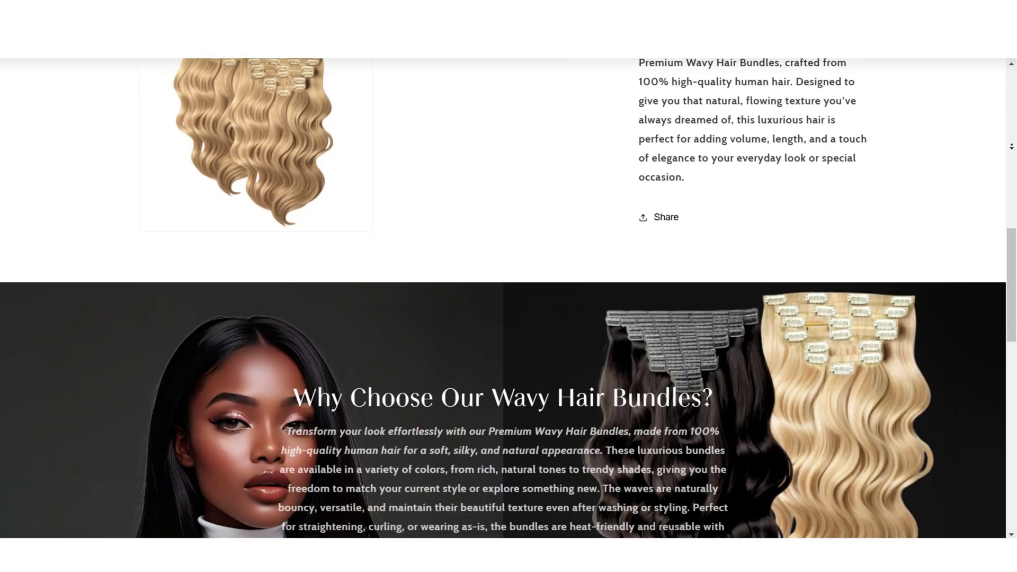
{"action": "scroll", "coordinate": [508, 297], "scroll_direction": "down", "scroll_amount": 4}
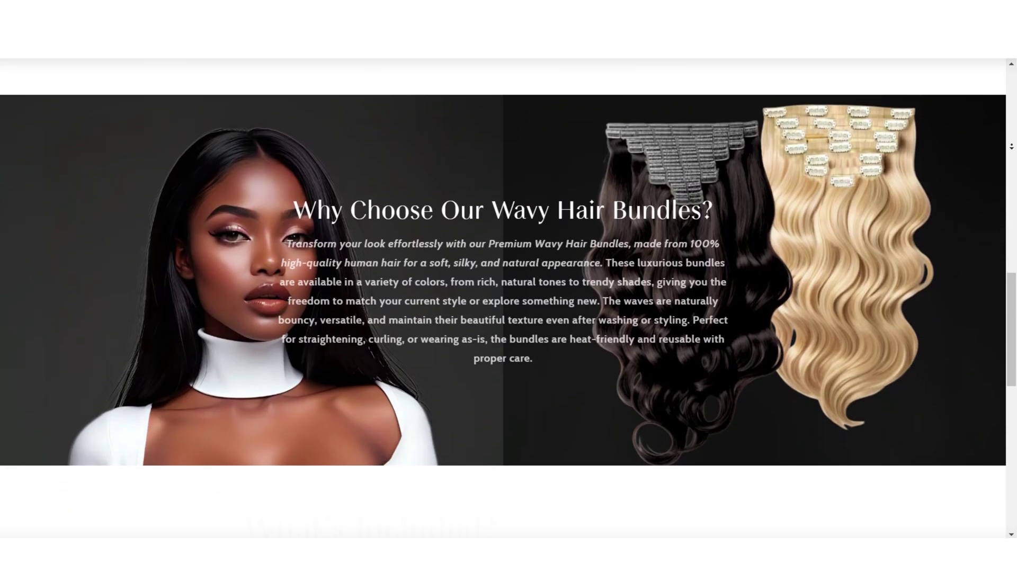
{"action": "scroll", "coordinate": [509, 297], "scroll_direction": "down", "scroll_amount": 6}
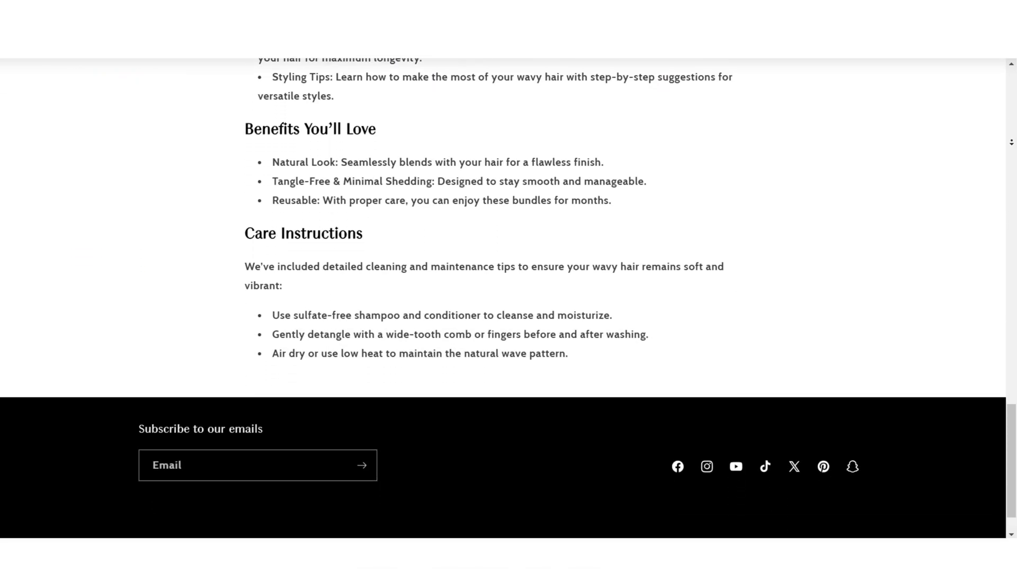
{"action": "left_click_drag", "start_coordinate": [1012, 458], "coordinate": [1012, 425]}
{"action": "scroll", "coordinate": [1012, 425], "scroll_direction": "up", "scroll_amount": 4}
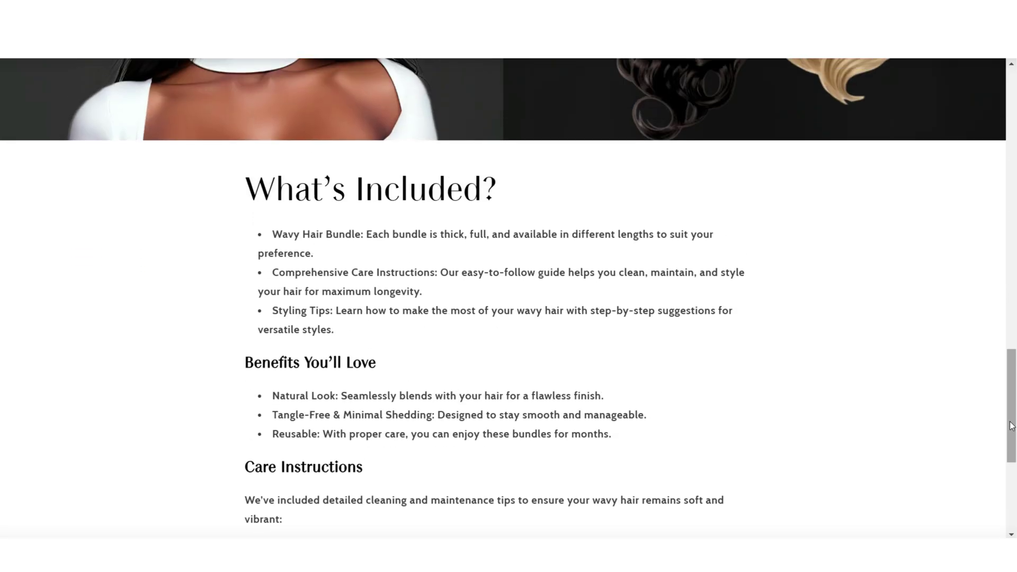
{"action": "scroll", "coordinate": [1012, 426], "scroll_direction": "up", "scroll_amount": 8}
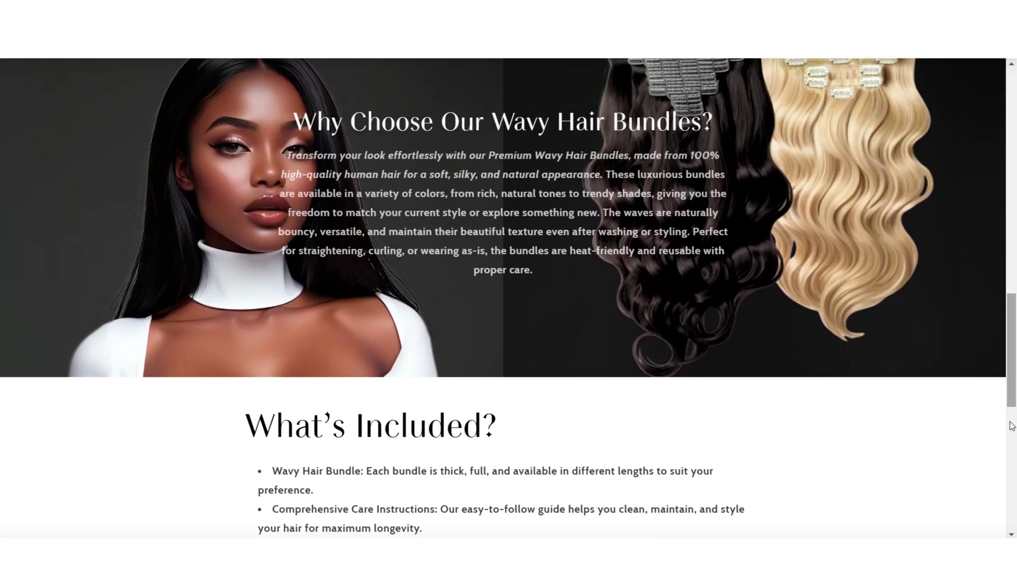
{"action": "scroll", "coordinate": [1012, 425], "scroll_direction": "up", "scroll_amount": 8}
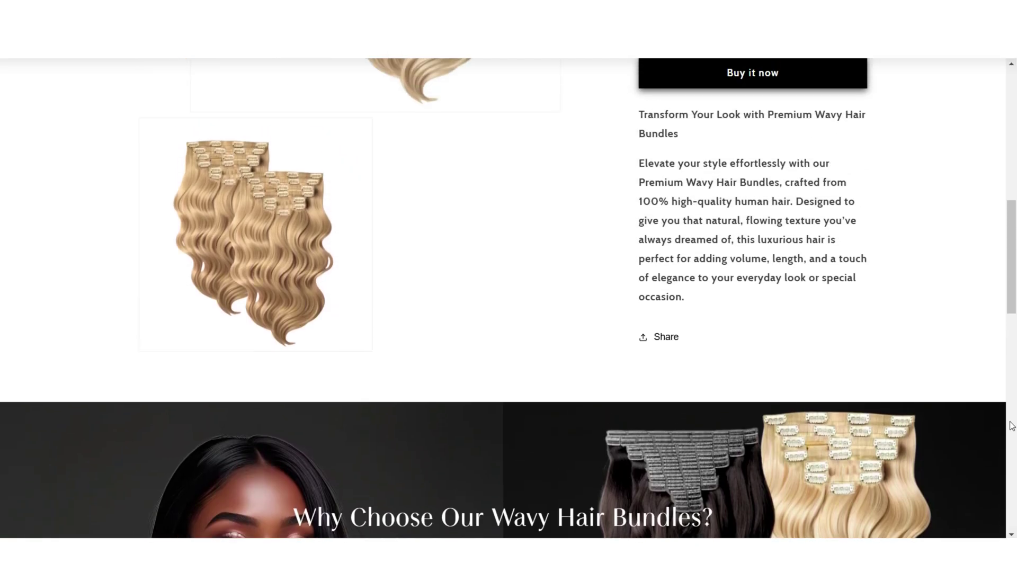
{"action": "left_click", "coordinate": [664, 248]}
{"action": "scroll", "coordinate": [1013, 286], "scroll_direction": "down", "scroll_amount": 11}
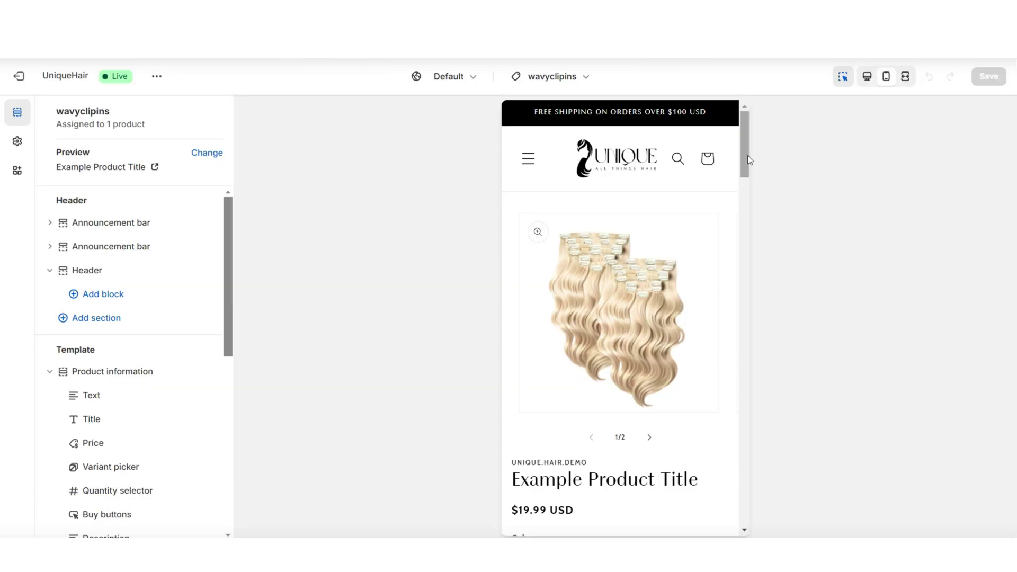
Step: Examine the wavyclipins product template's layout in the mobile preview and switch back to the desktop view
{"action": "scroll", "coordinate": [748, 155], "scroll_direction": "down", "scroll_amount": 3}
{"action": "scroll", "coordinate": [748, 155], "scroll_direction": "down", "scroll_amount": 10}
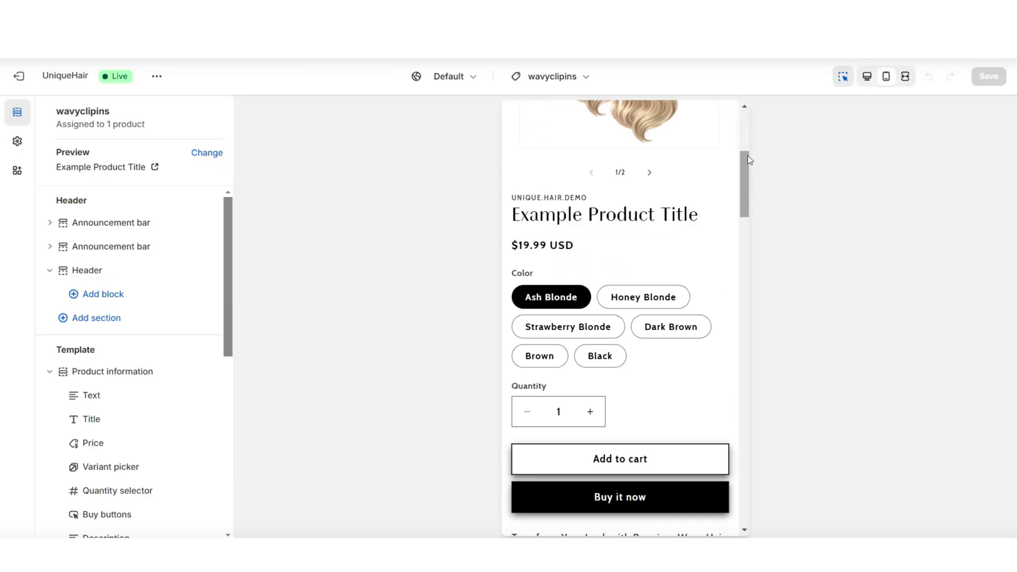
{"action": "scroll", "coordinate": [747, 155], "scroll_direction": "down", "scroll_amount": 6}
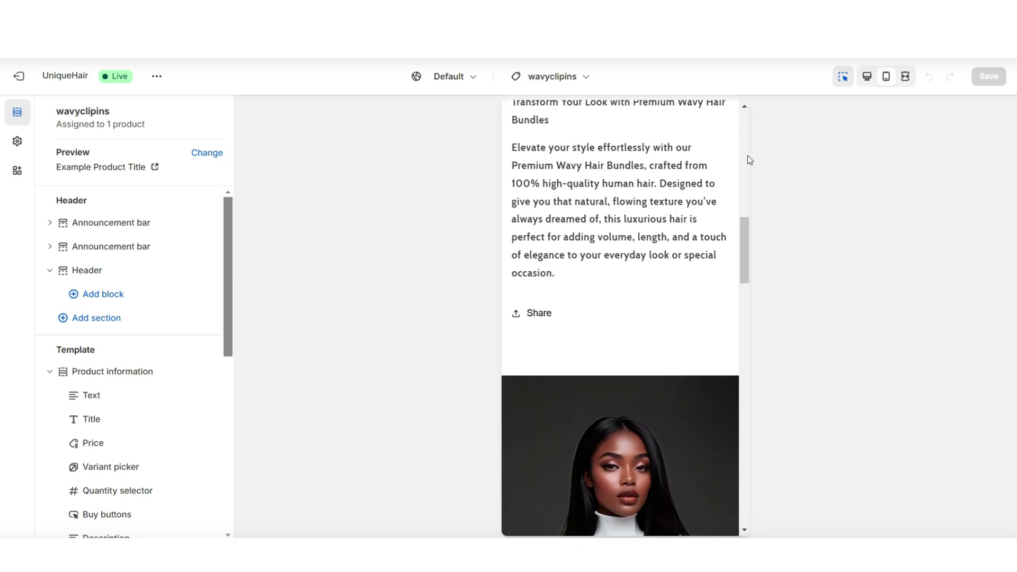
{"action": "scroll", "coordinate": [748, 155], "scroll_direction": "down", "scroll_amount": 6}
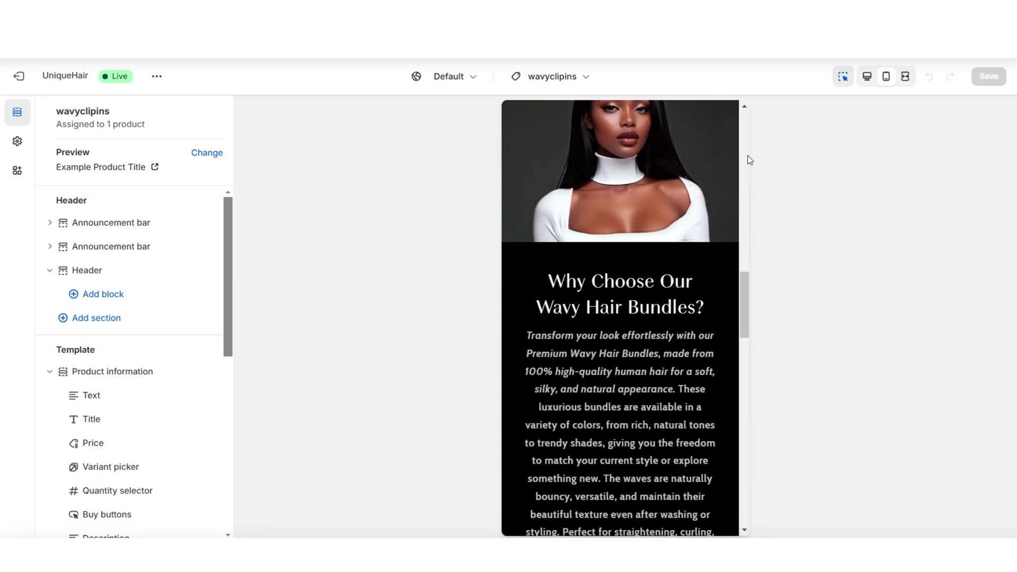
{"action": "scroll", "coordinate": [748, 156], "scroll_direction": "down", "scroll_amount": 11}
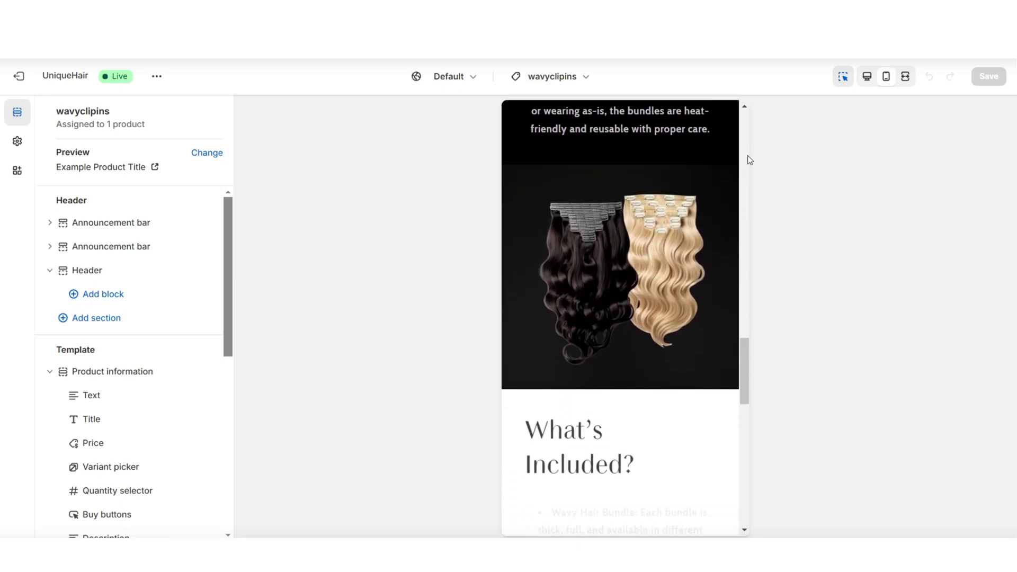
{"action": "scroll", "coordinate": [748, 155], "scroll_direction": "down", "scroll_amount": 6}
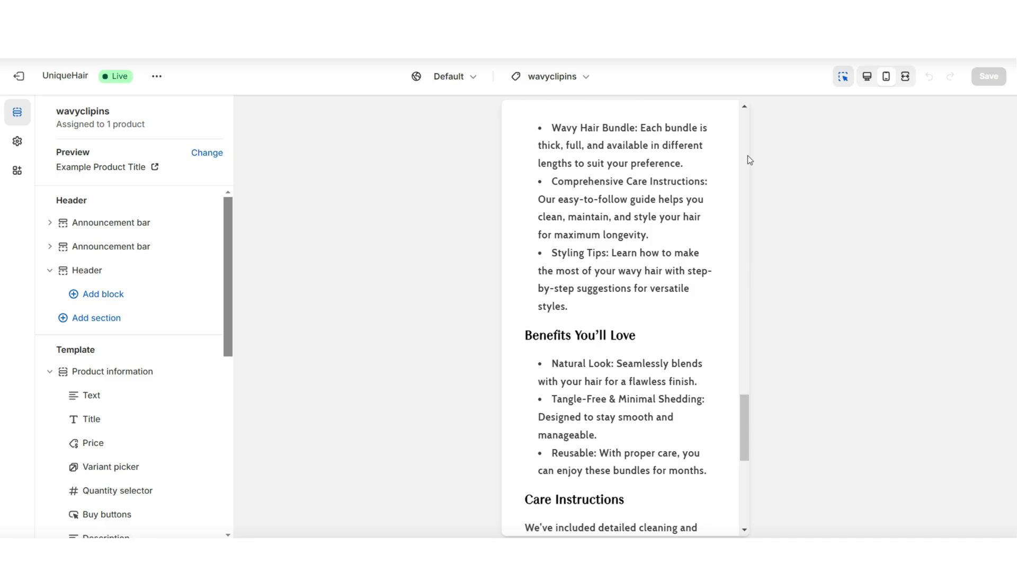
{"action": "scroll", "coordinate": [748, 155], "scroll_direction": "up", "scroll_amount": 7}
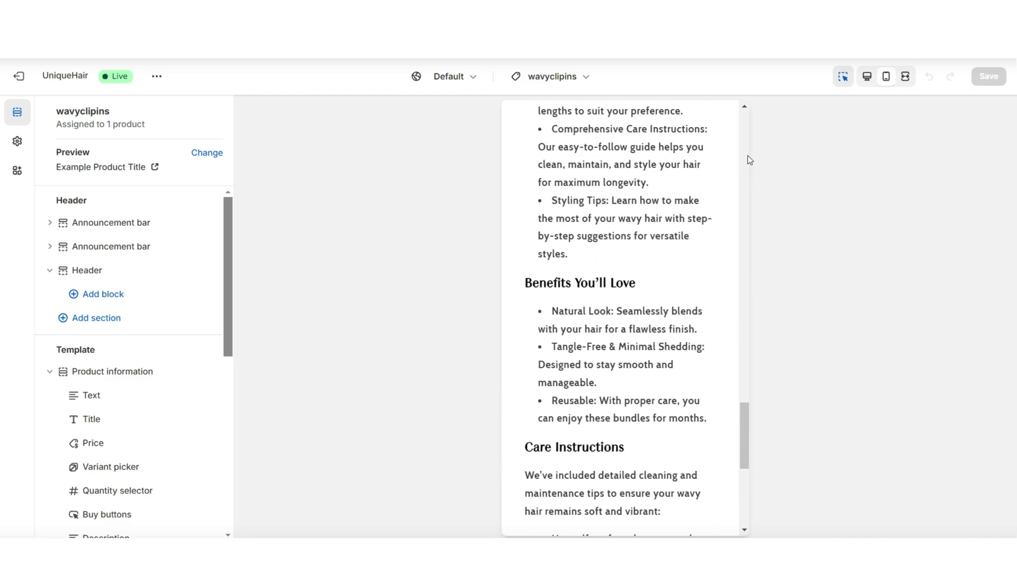
{"action": "left_click", "coordinate": [867, 77]}
{"action": "scroll", "coordinate": [1011, 218], "scroll_direction": "up", "scroll_amount": 11}
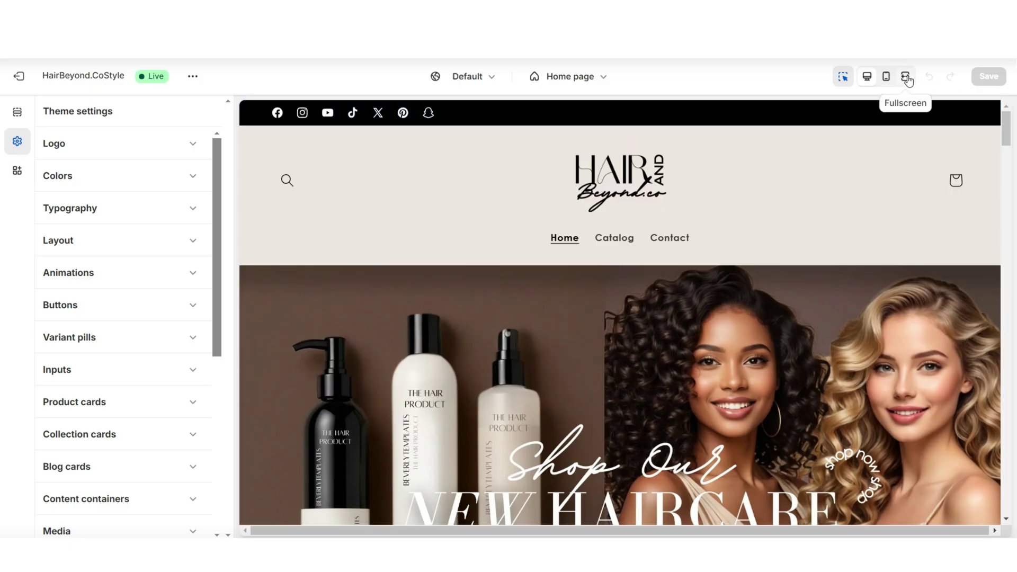
Step: Create a page template named "collectionspage" based on Default page in the HairBeyond.CoStyle theme
{"action": "left_click", "coordinate": [906, 78]}
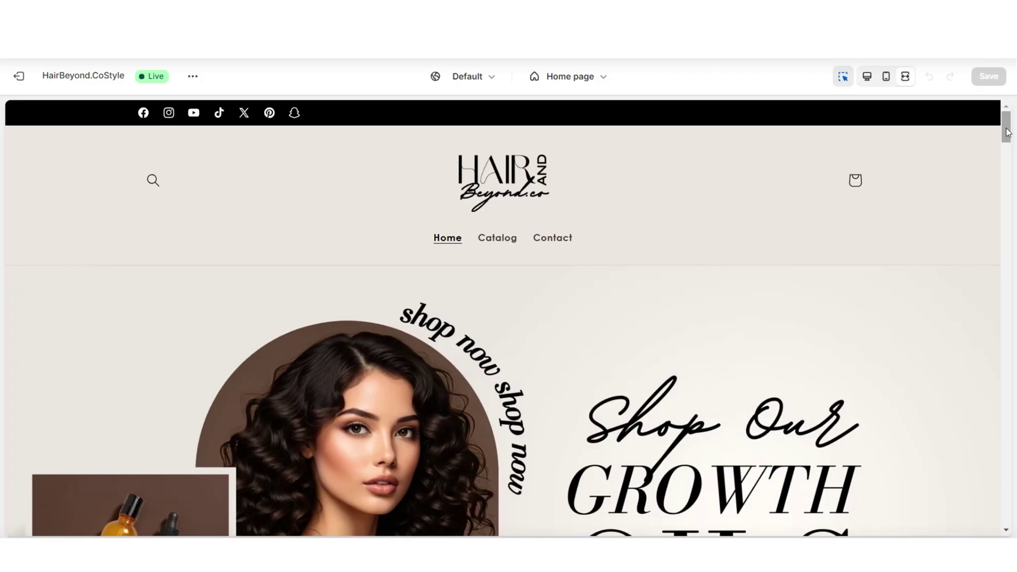
{"action": "left_click_drag", "start_coordinate": [1008, 132], "coordinate": [1008, 172]}
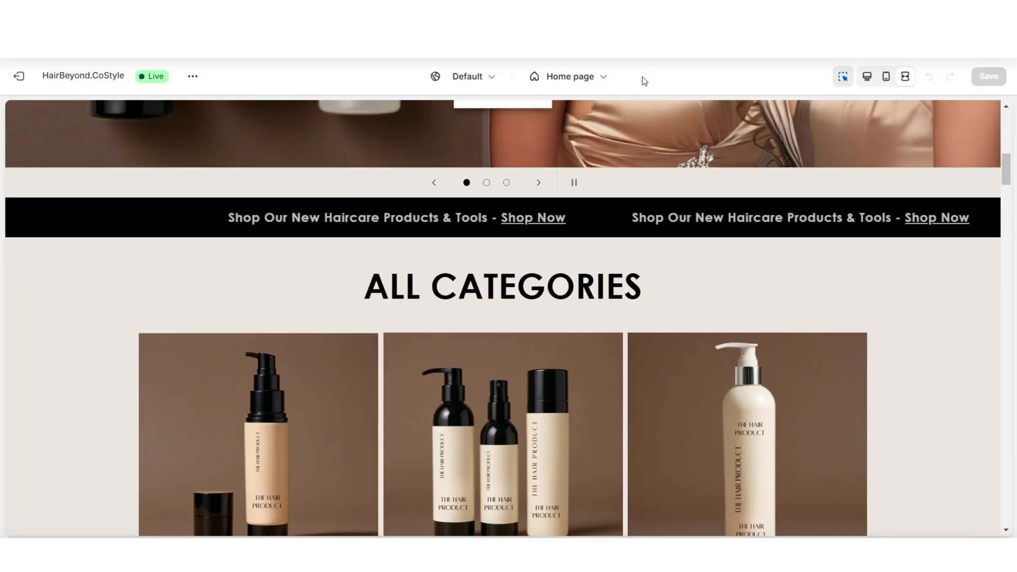
{"action": "left_click", "coordinate": [585, 79]}
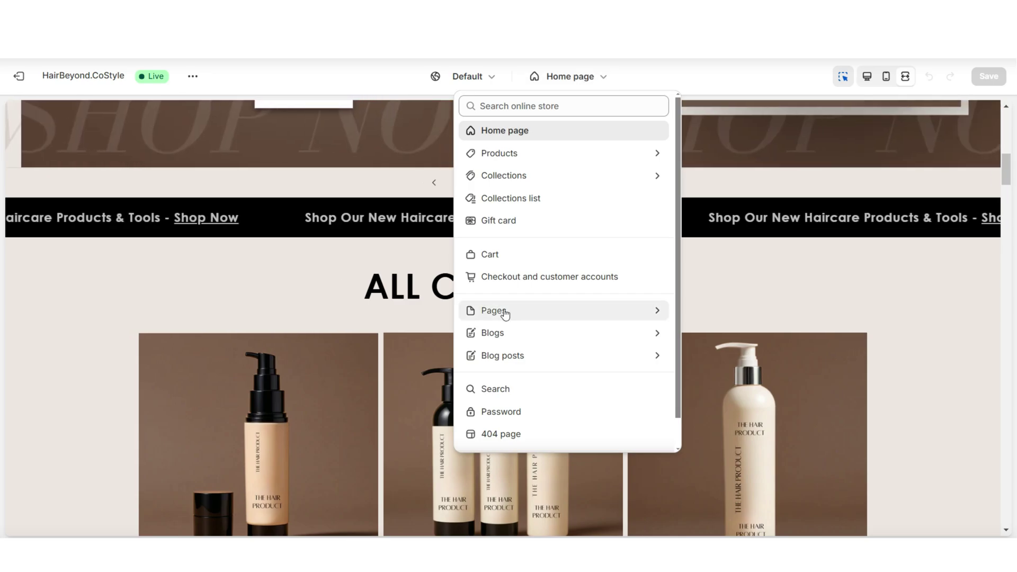
{"action": "left_click", "coordinate": [508, 310]}
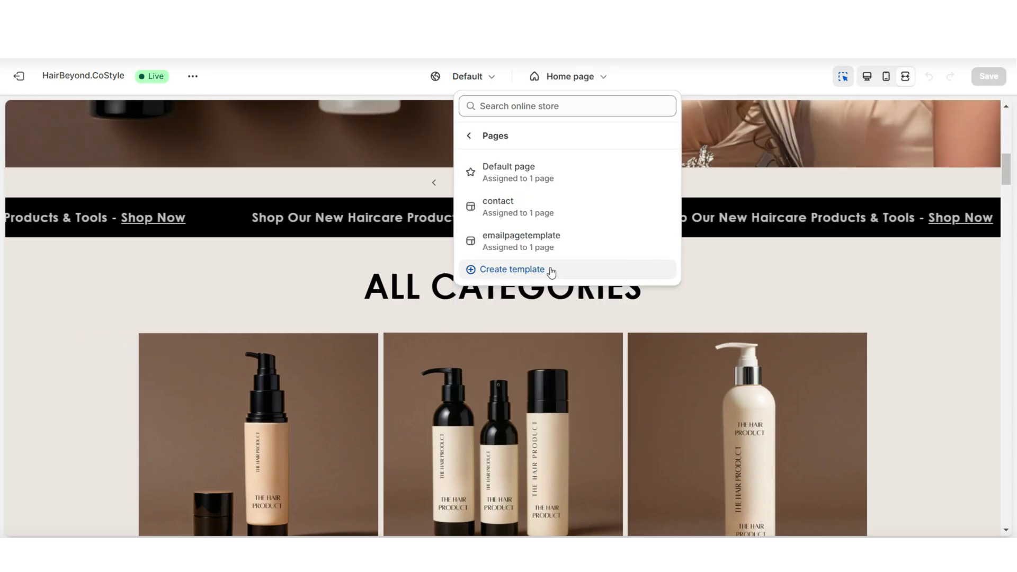
{"action": "left_click", "coordinate": [632, 274]}
{"action": "type", "text": "collectionspage"}
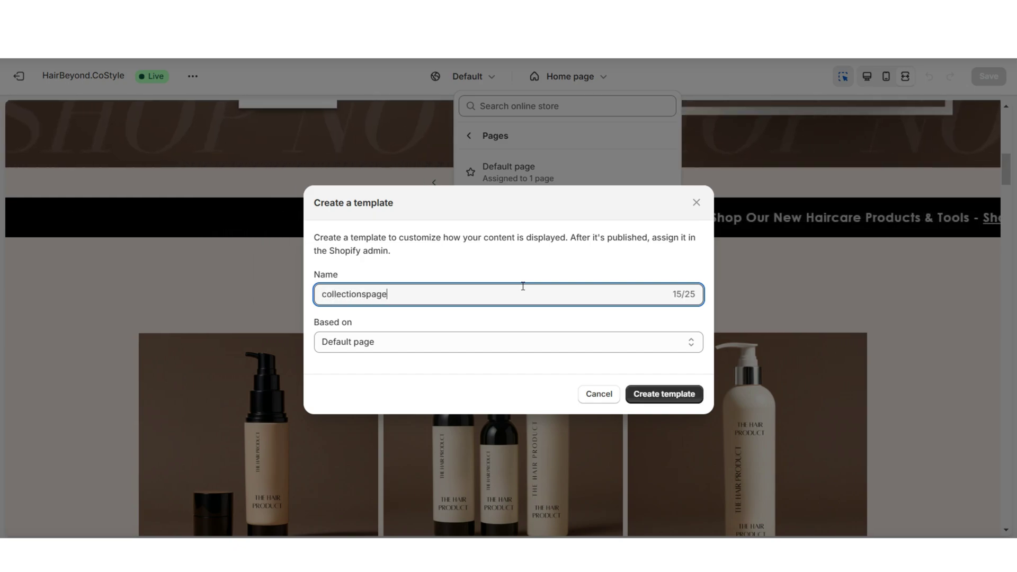
{"action": "left_click", "coordinate": [544, 276]}
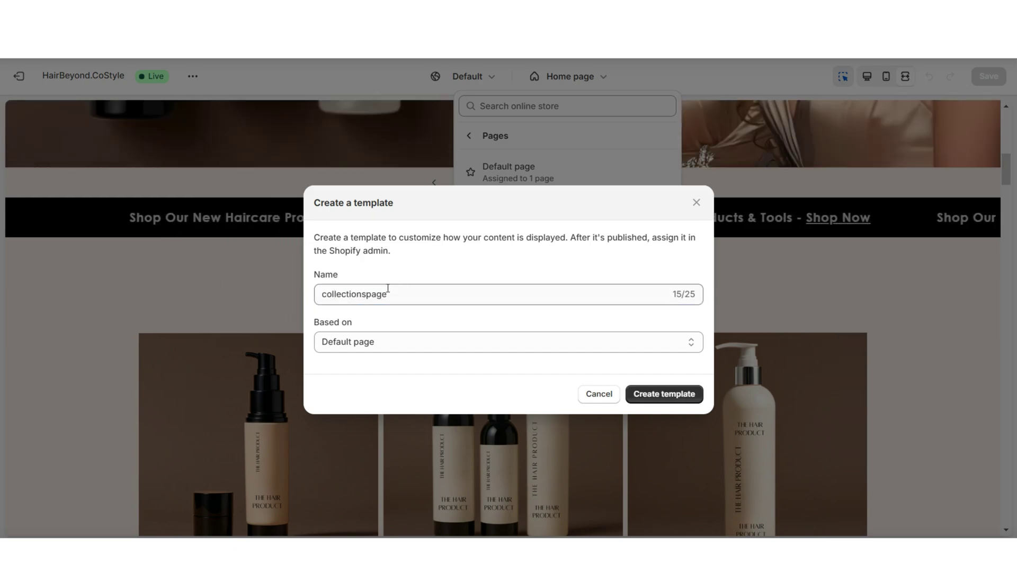
{"action": "left_click", "coordinate": [645, 393]}
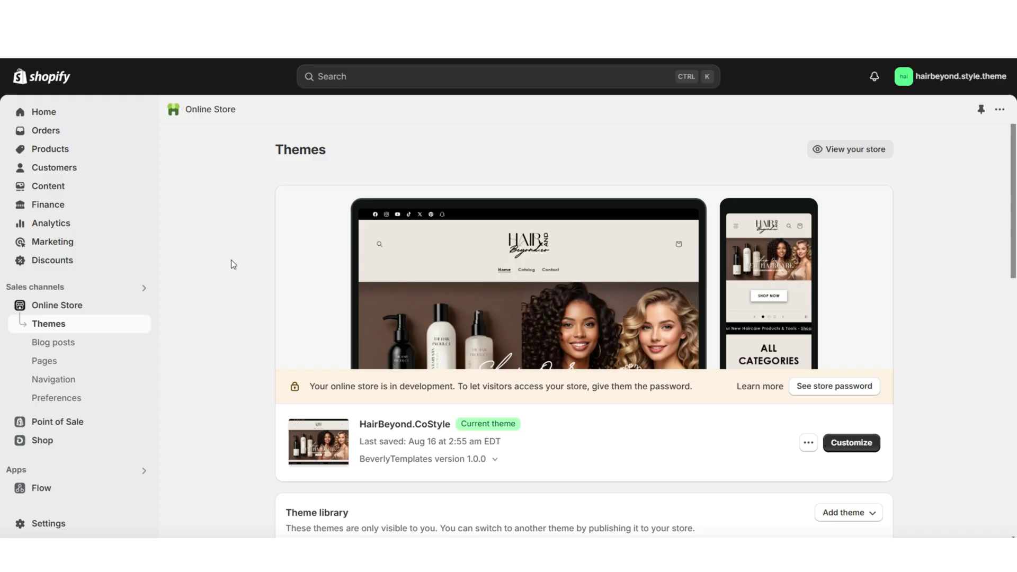
Step: Add an online store page titled "Collections", assign it the collectionspage theme template, and save it
{"action": "left_click", "coordinate": [111, 360]}
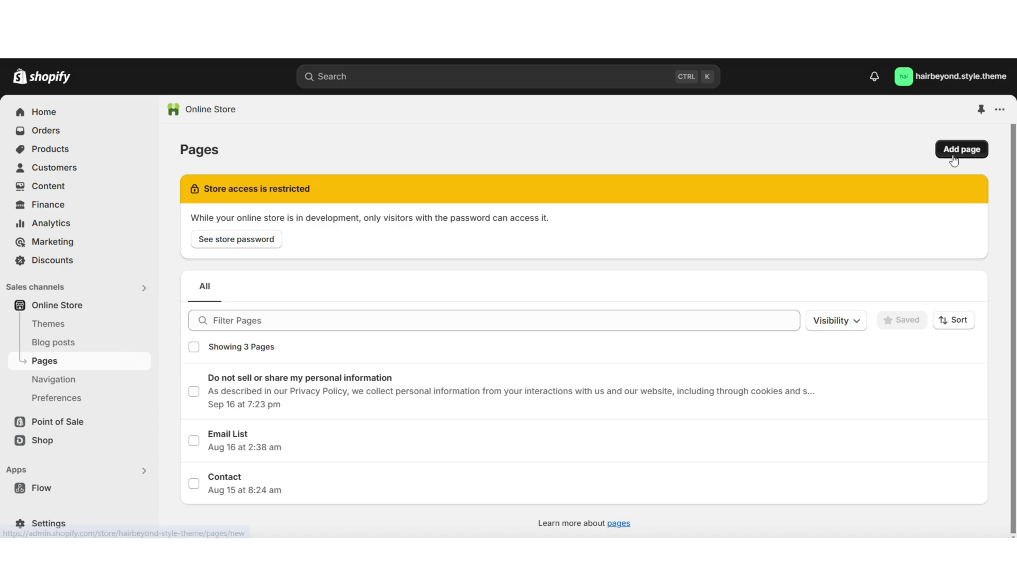
{"action": "left_click", "coordinate": [955, 157]}
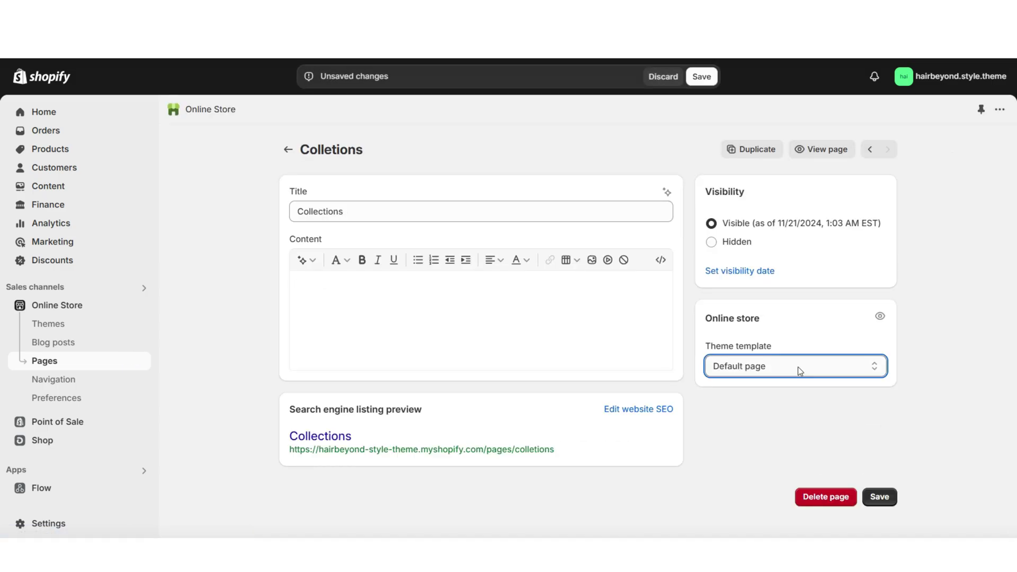
{"action": "left_click", "coordinate": [800, 369]}
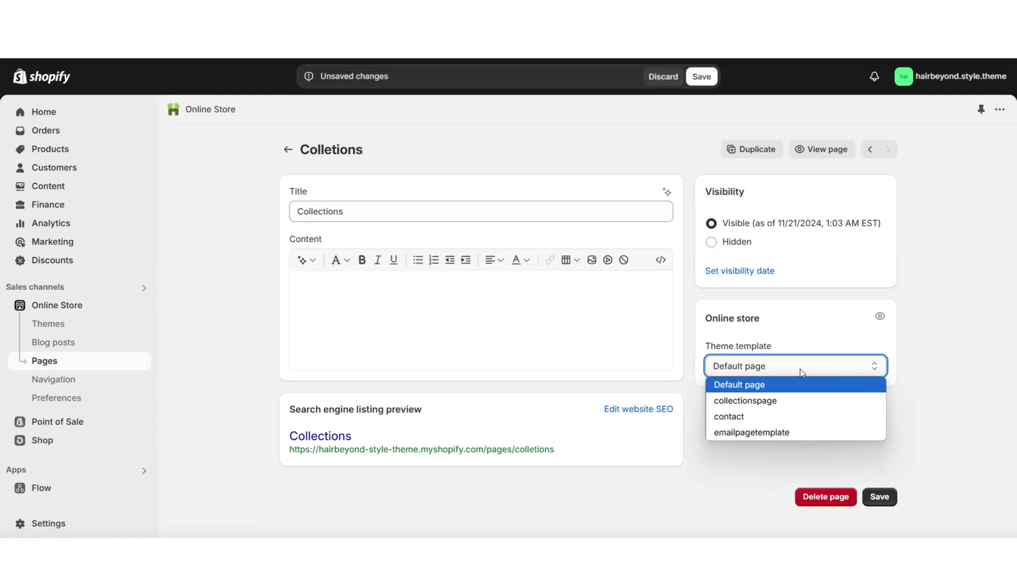
{"action": "left_click", "coordinate": [796, 404]}
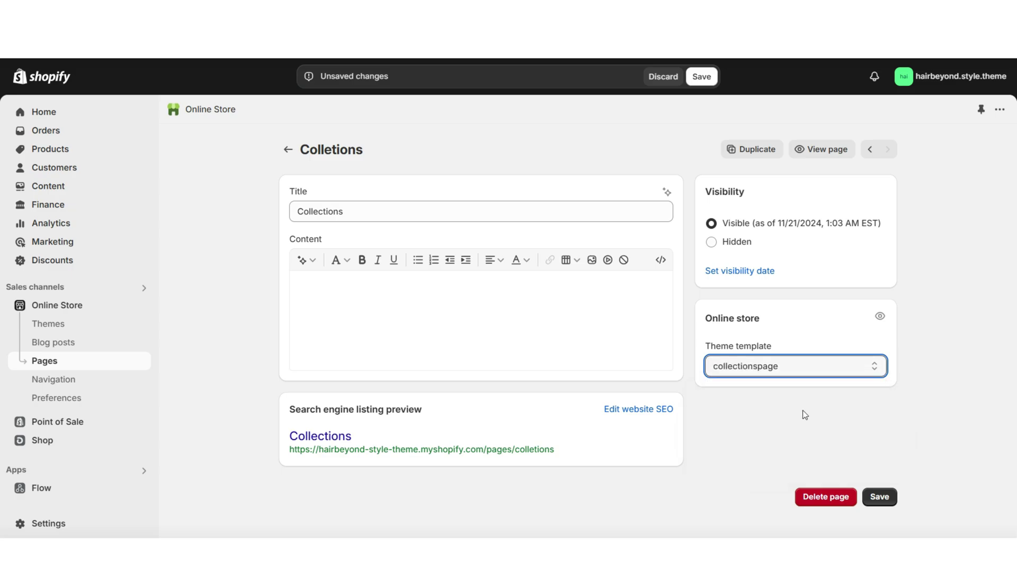
{"action": "left_click", "coordinate": [882, 496]}
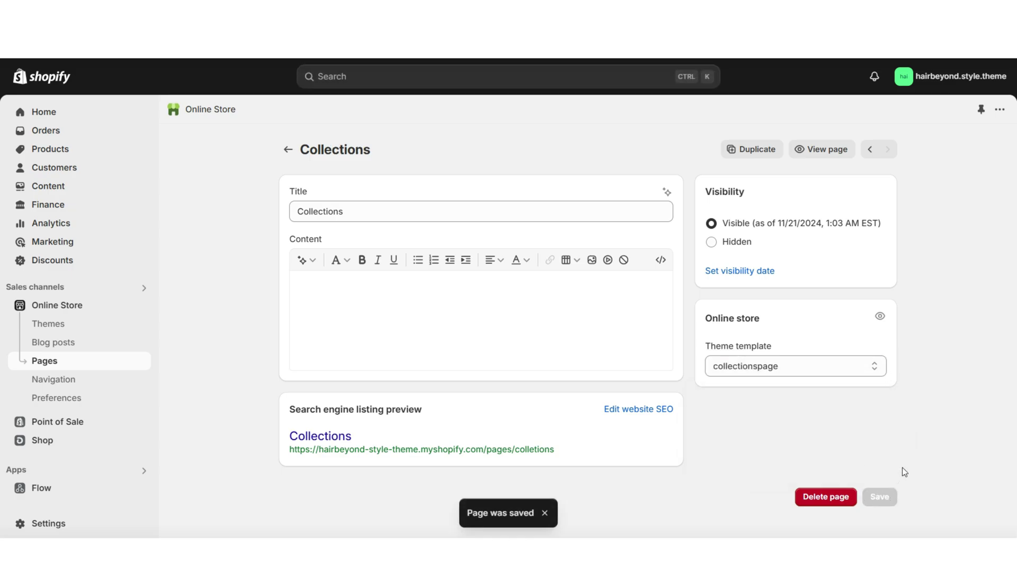
Step: Add the Collections page as an item in the Main menu, place it directly below Home, and save the menu
{"action": "left_click", "coordinate": [117, 384]}
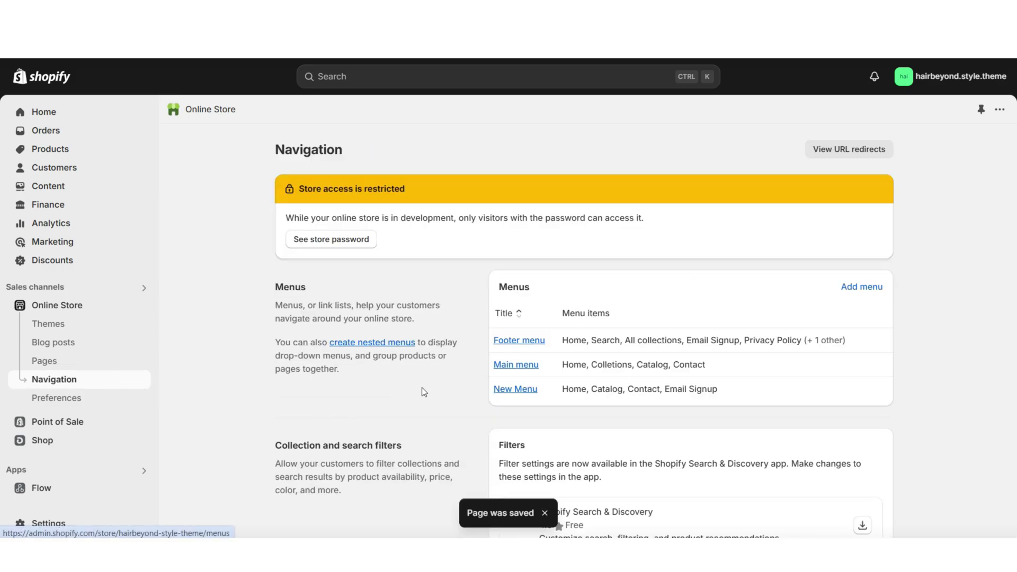
{"action": "left_click", "coordinate": [509, 367]}
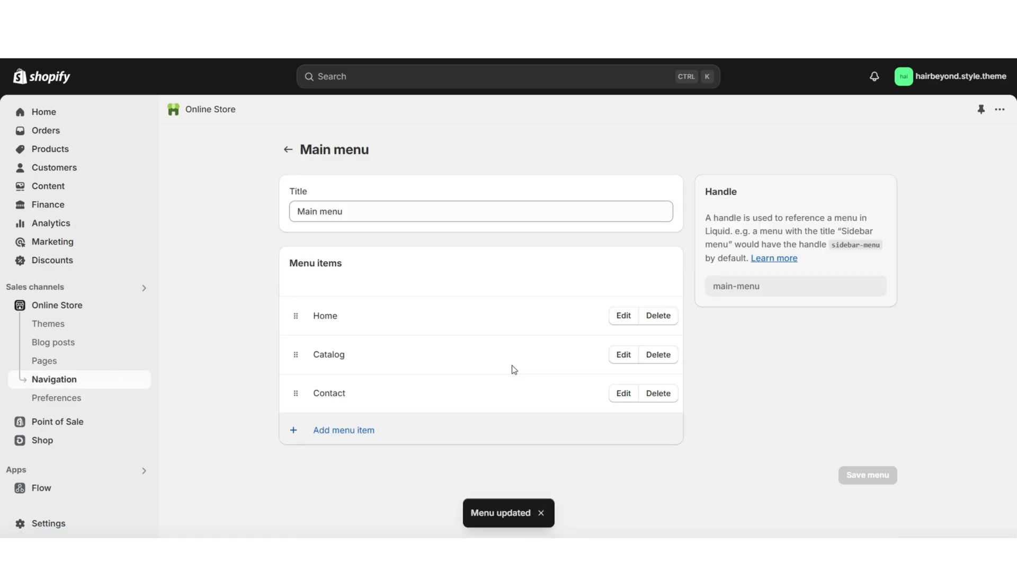
{"action": "left_click", "coordinate": [343, 429]}
{"action": "left_click", "coordinate": [865, 200]}
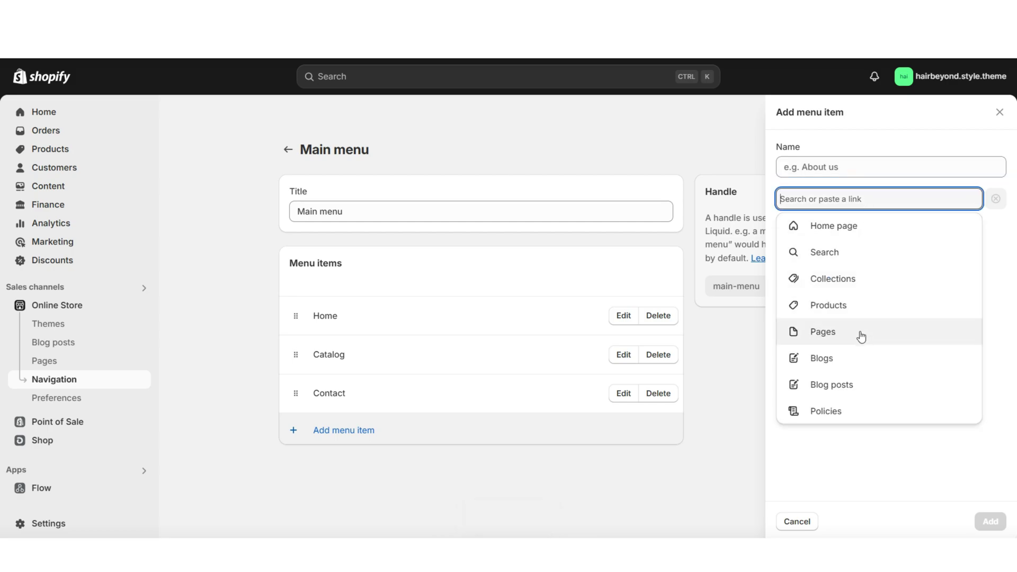
{"action": "left_click", "coordinate": [862, 336]}
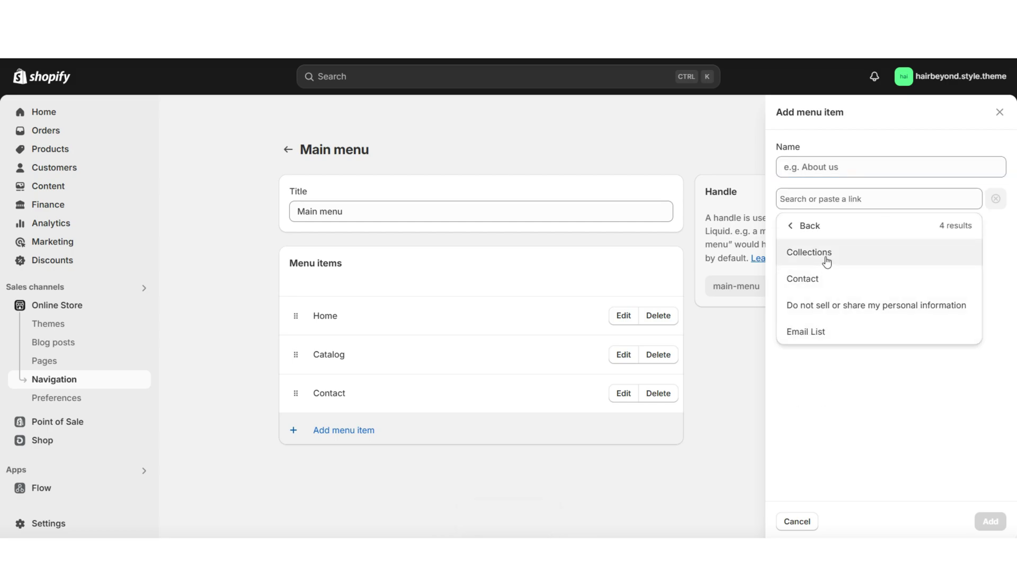
{"action": "left_click", "coordinate": [830, 256]}
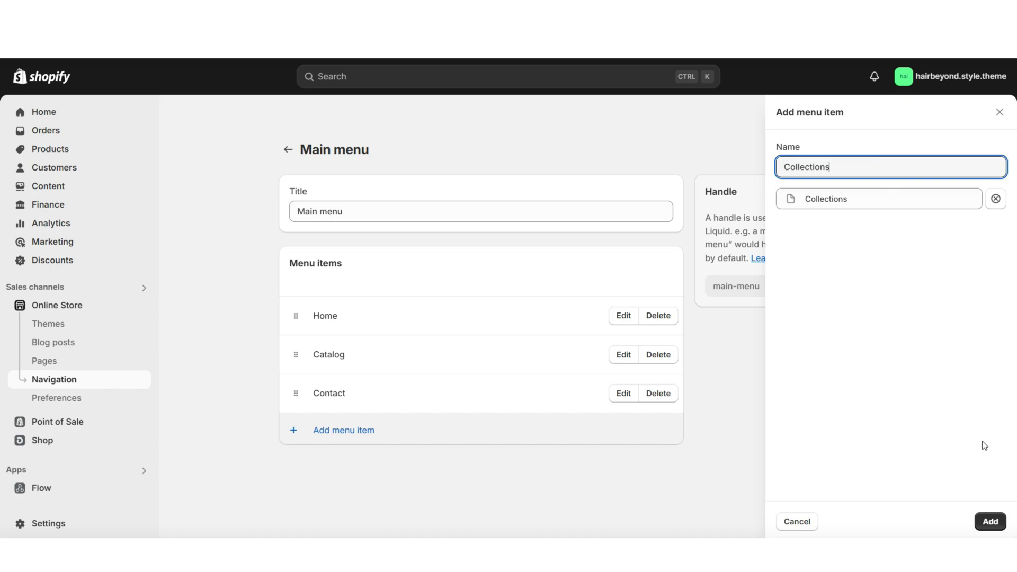
{"action": "left_click", "coordinate": [991, 522]}
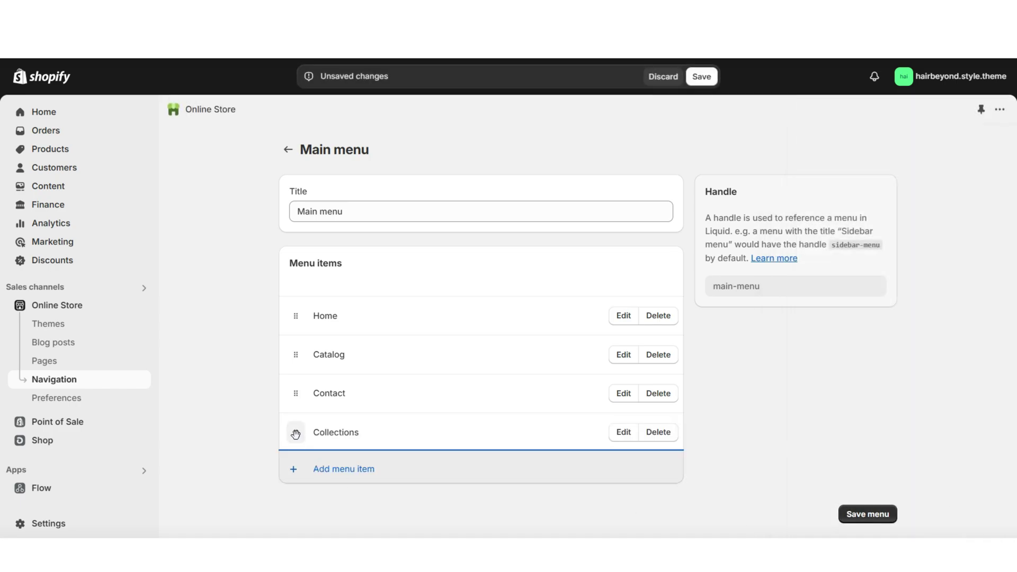
{"action": "left_click_drag", "start_coordinate": [295, 434], "coordinate": [278, 353]}
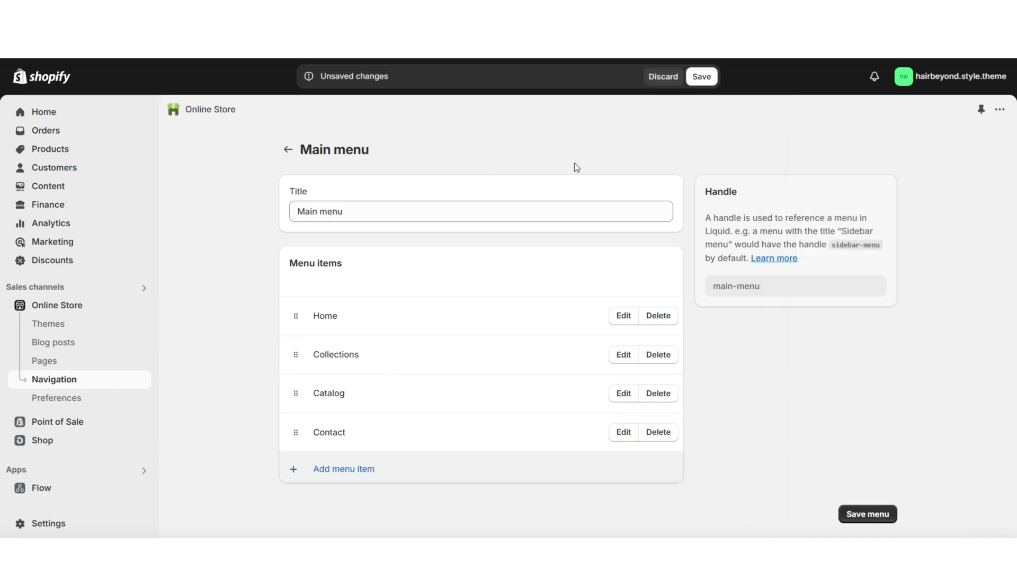
{"action": "left_click", "coordinate": [700, 78]}
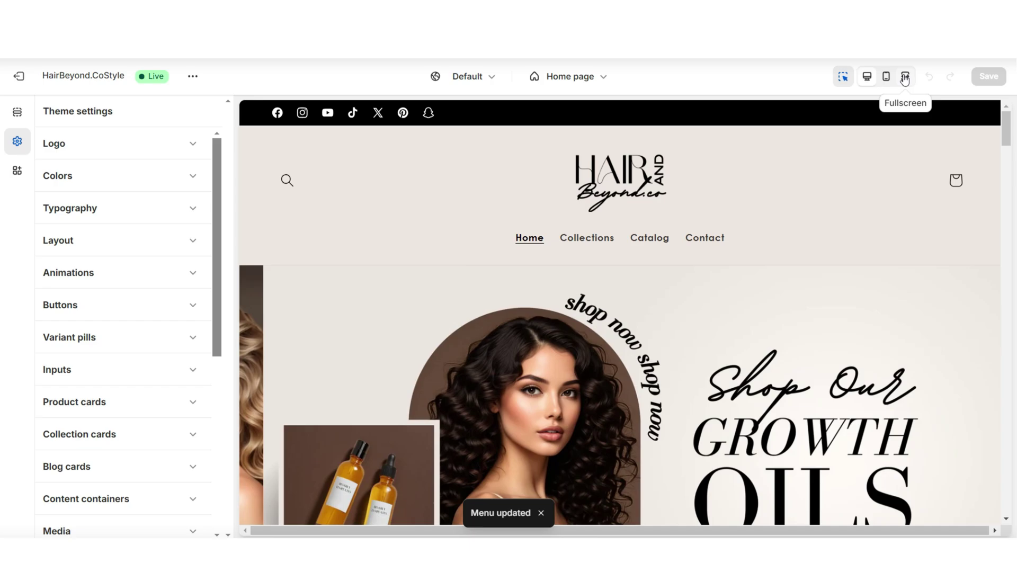
Step: Preview the home page in full screen, follow the Collections link in the store header, and return to the desktop view
{"action": "left_click", "coordinate": [905, 77]}
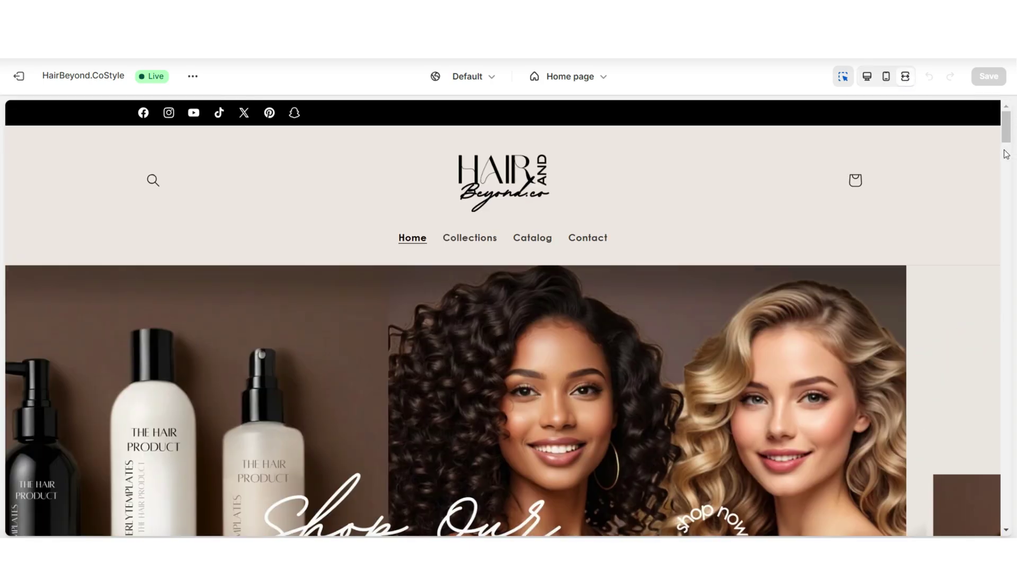
{"action": "scroll", "coordinate": [1006, 154], "scroll_direction": "down", "scroll_amount": 3}
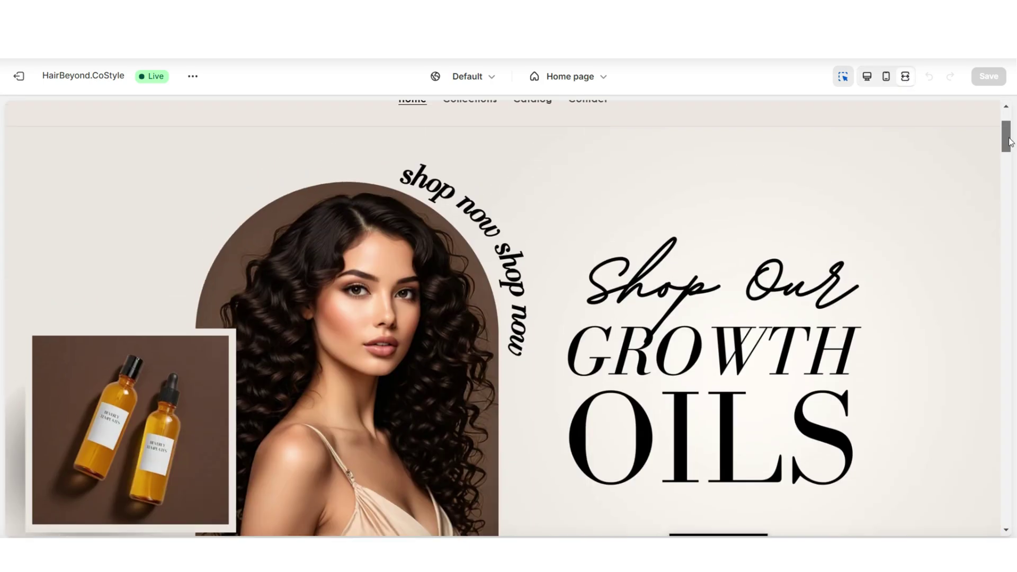
{"action": "scroll", "coordinate": [661, 197], "scroll_direction": "up", "scroll_amount": 3}
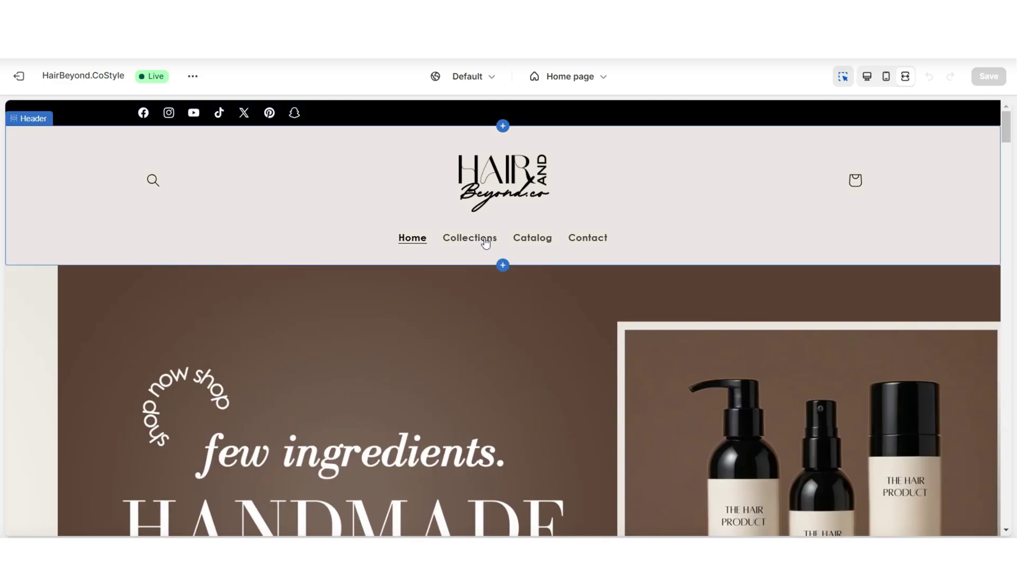
{"action": "left_click", "coordinate": [484, 241]}
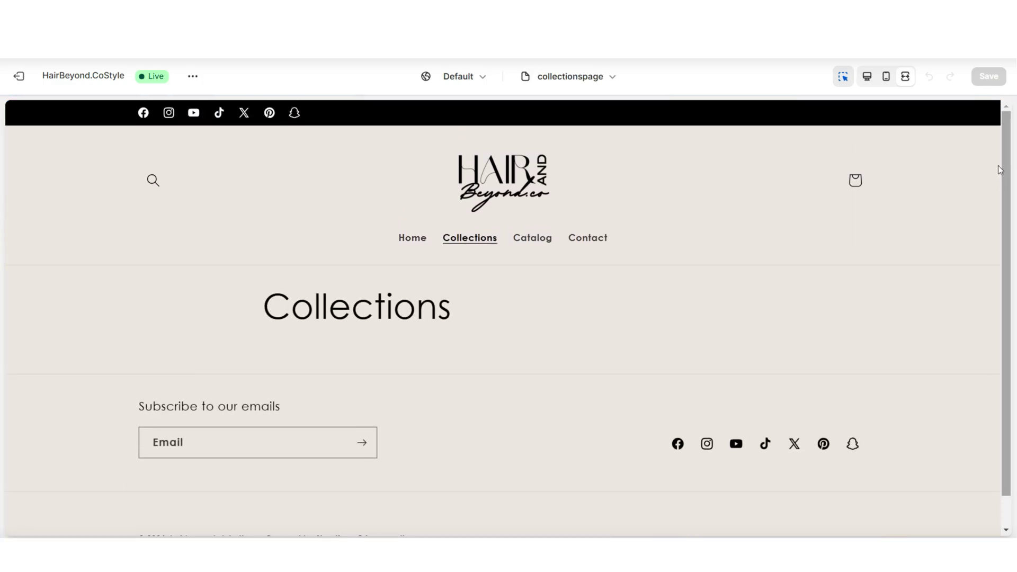
{"action": "left_click", "coordinate": [866, 78]}
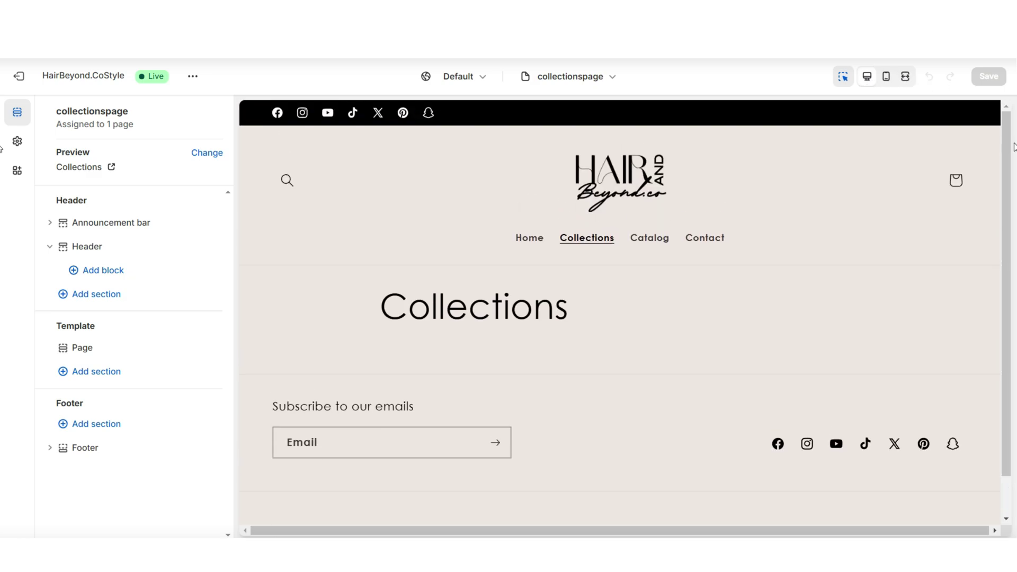
Step: Add a Featured collection section to the collectionspage template and duplicate it twice
{"action": "left_click", "coordinate": [306, 337]}
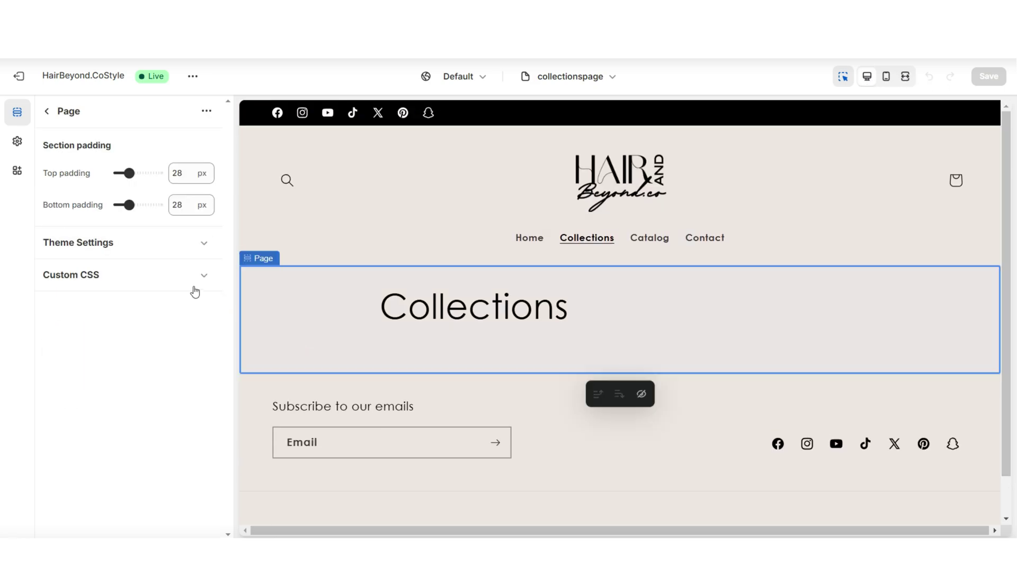
{"action": "left_click", "coordinate": [98, 372]}
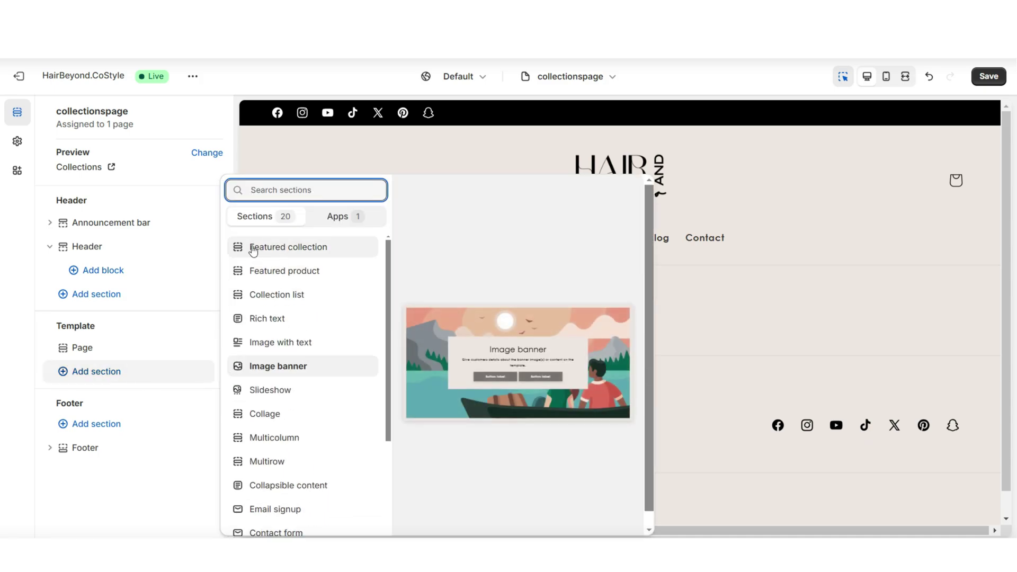
{"action": "left_click", "coordinate": [256, 249]}
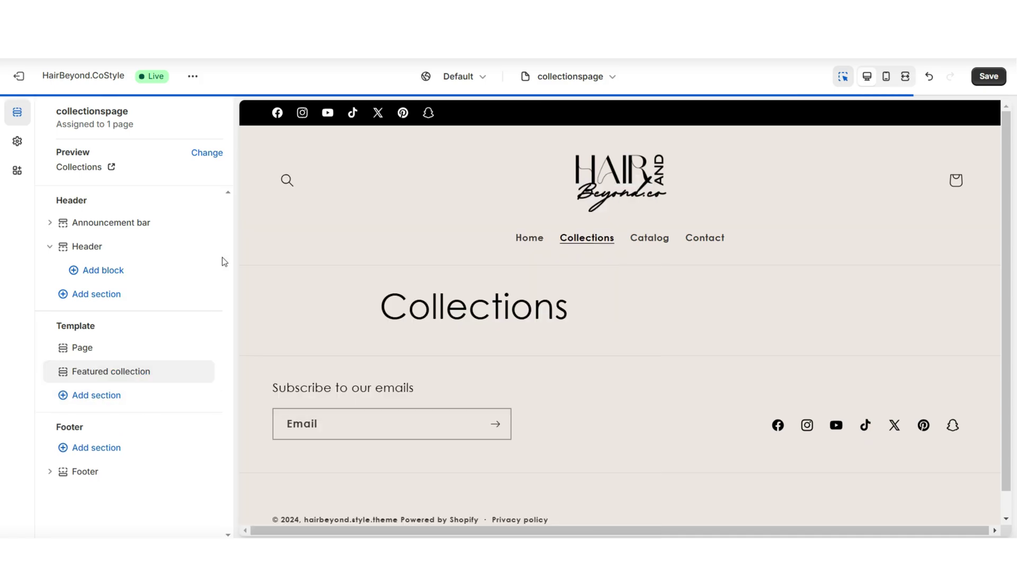
{"action": "left_click", "coordinate": [262, 262]}
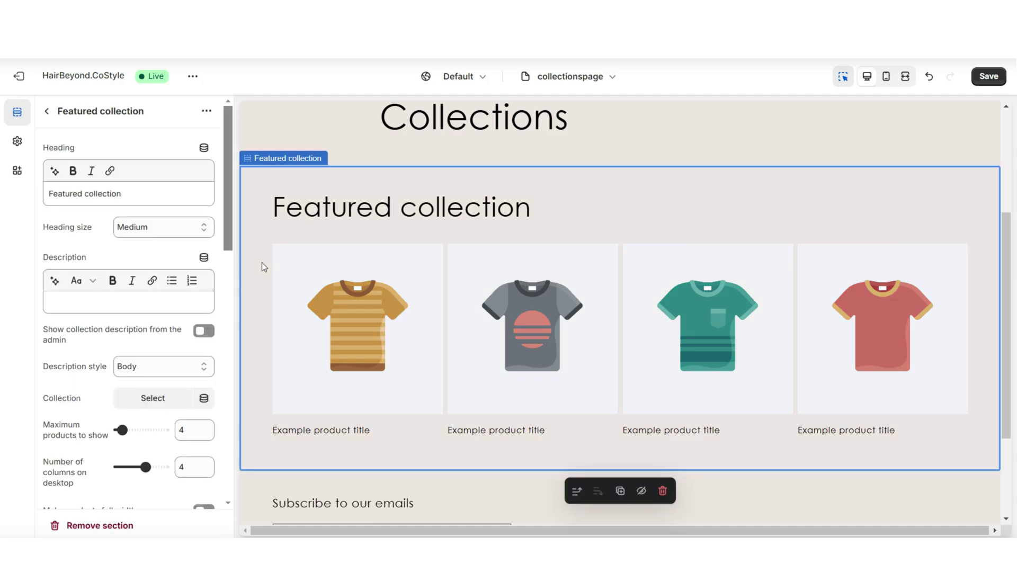
{"action": "left_click", "coordinate": [619, 492]}
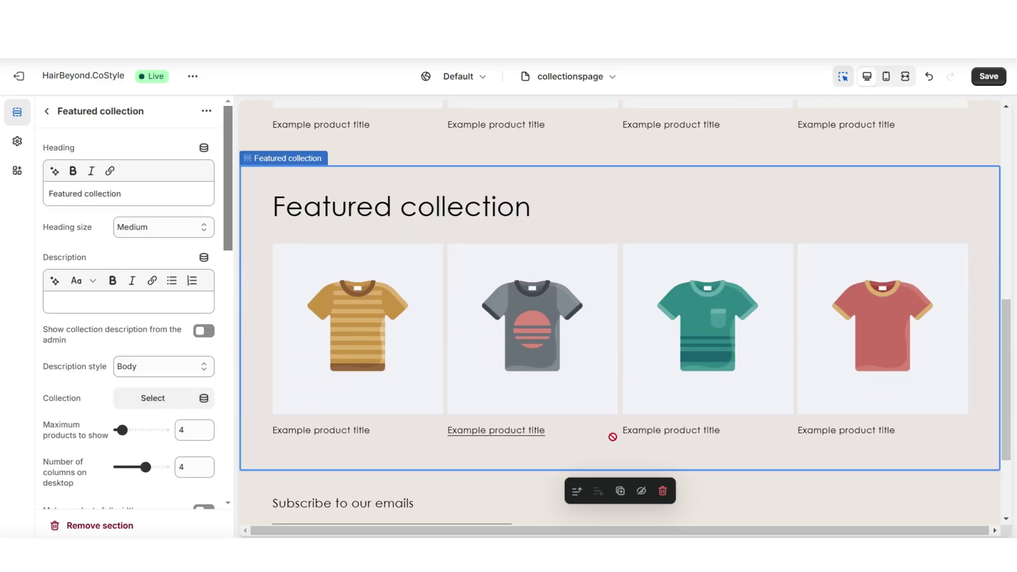
{"action": "left_click", "coordinate": [619, 492]}
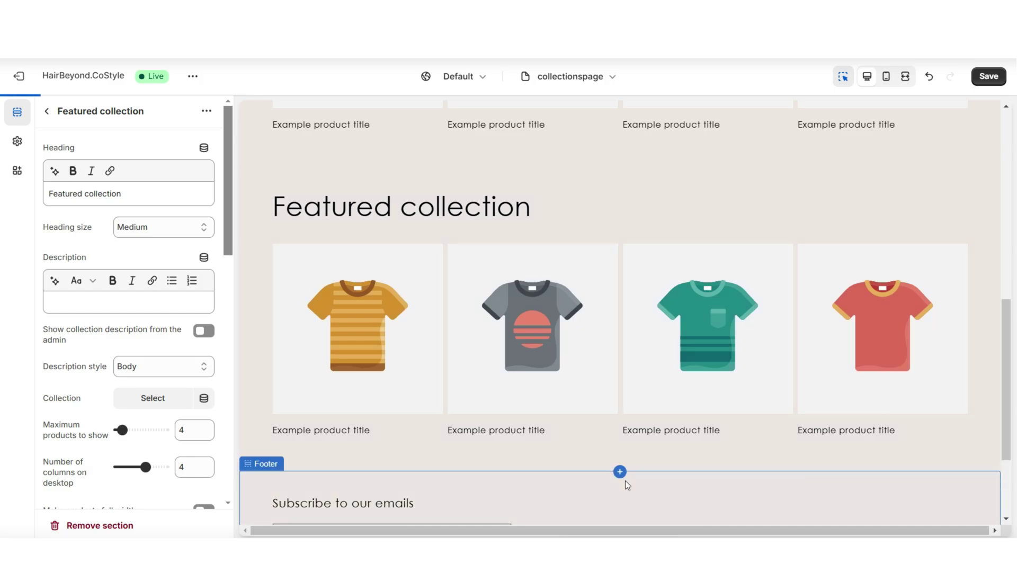
Step: Assign the example product collection to the first Featured collection section and set its heading to "Haircare Products"
{"action": "left_click_drag", "start_coordinate": [1009, 440], "coordinate": [1015, 276]}
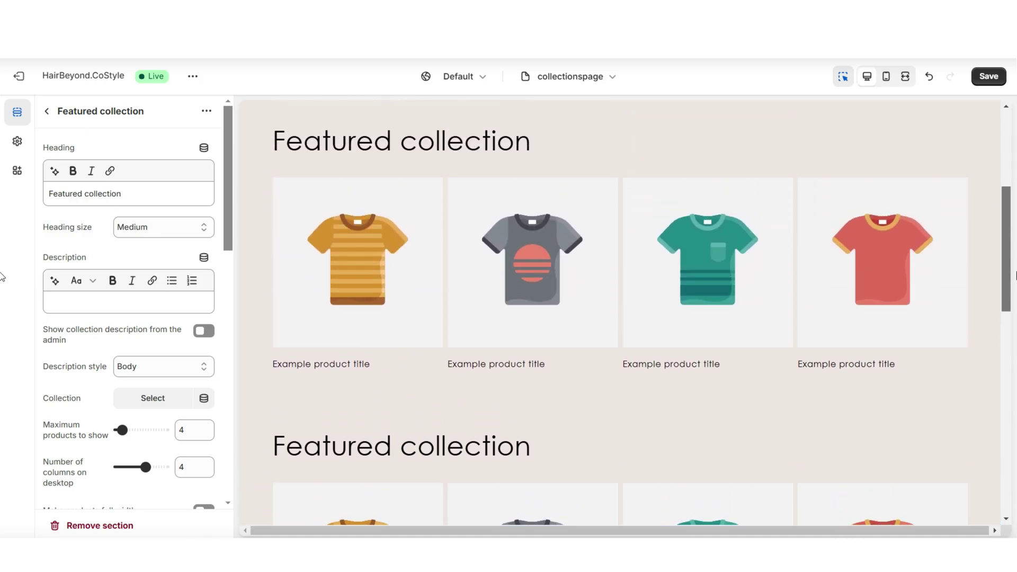
{"action": "left_click", "coordinate": [267, 271]}
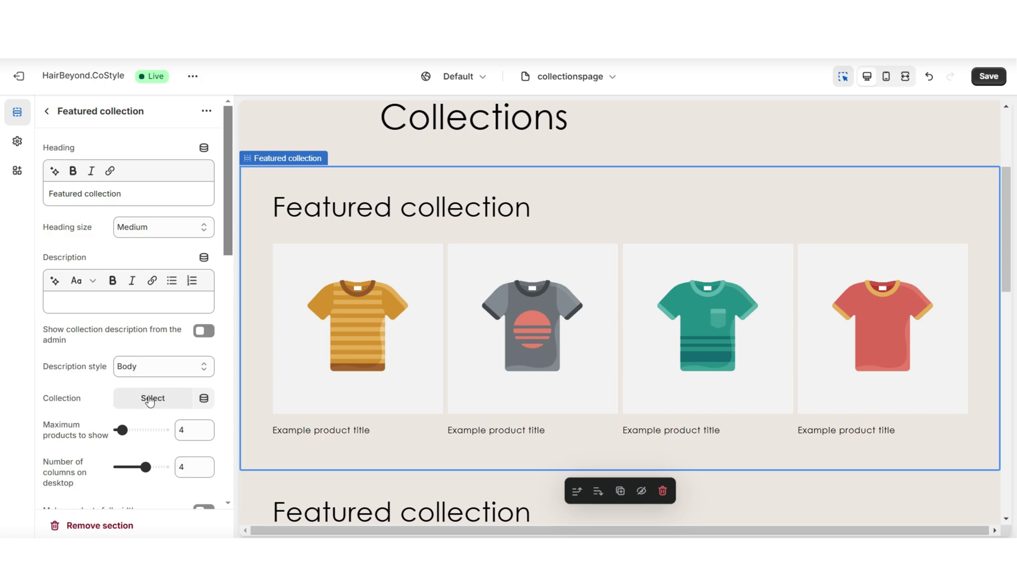
{"action": "triple_click", "coordinate": [111, 194]}
{"action": "type", "text": "Haircare Products"}
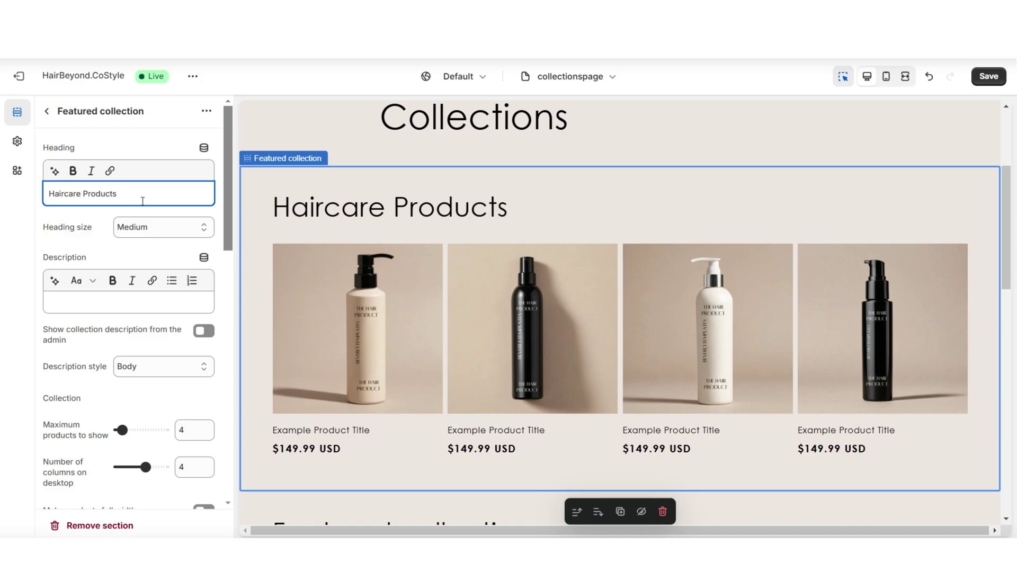
Step: Examine the Haircare Products section in the full-screen preview and return to the desktop view
{"action": "key", "text": "ctrl+shift+f"}
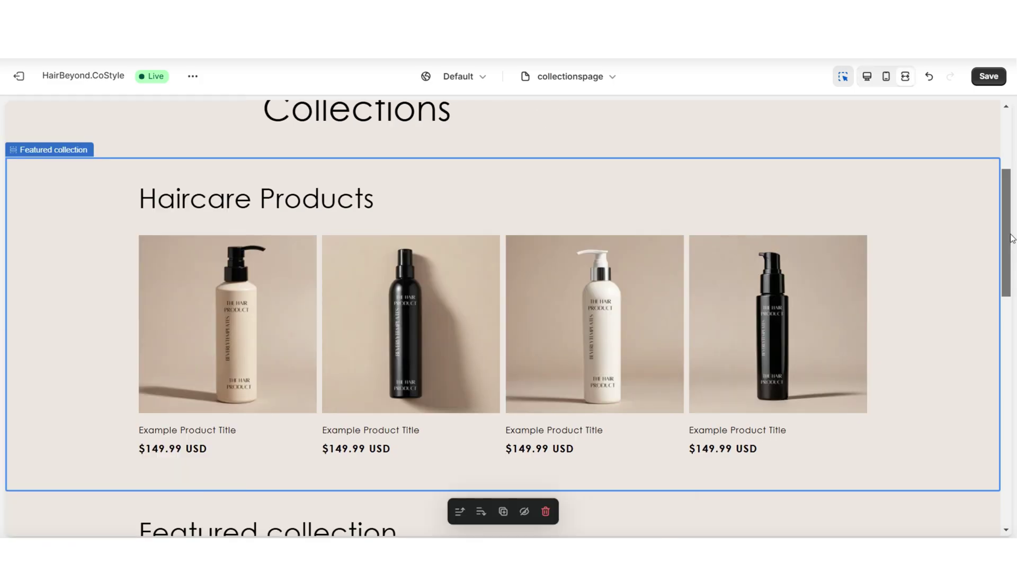
{"action": "mouse_move", "coordinate": [1011, 236]}
{"action": "left_mouse_down"}
{"action": "mouse_move", "coordinate": [1013, 202]}
{"action": "mouse_move", "coordinate": [1014, 233]}
{"action": "left_mouse_up"}
{"action": "left_click", "coordinate": [905, 77]}
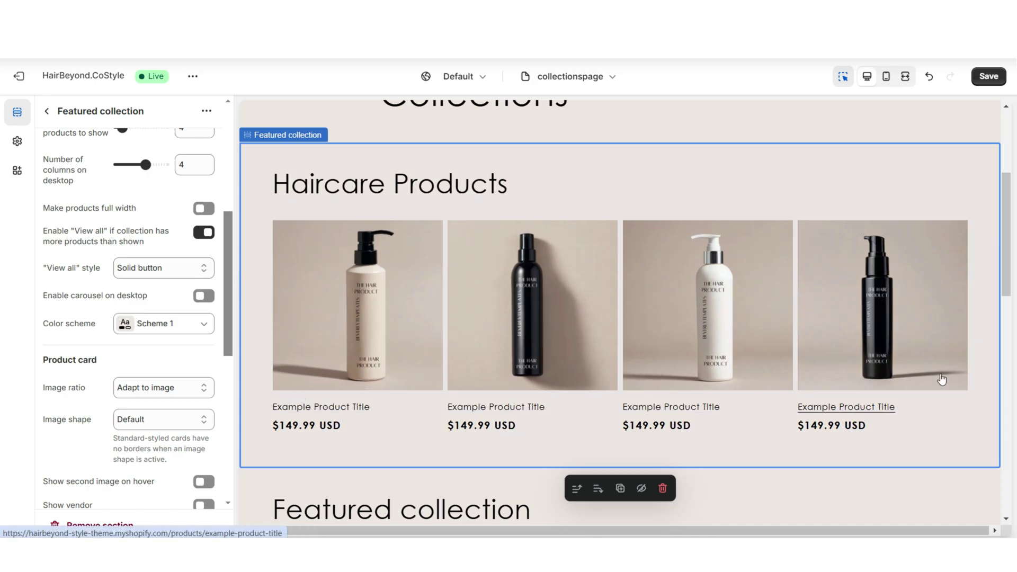
{"action": "key", "text": "ctrl+shift+f"}
{"action": "left_click_drag", "start_coordinate": [1004, 194], "coordinate": [1003, 198]}
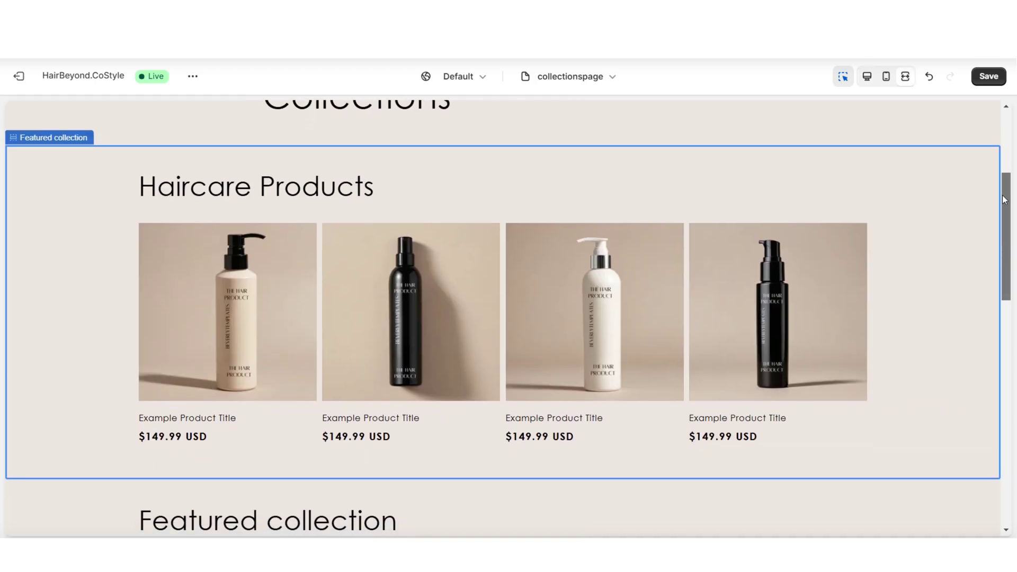
{"action": "left_click", "coordinate": [869, 79]}
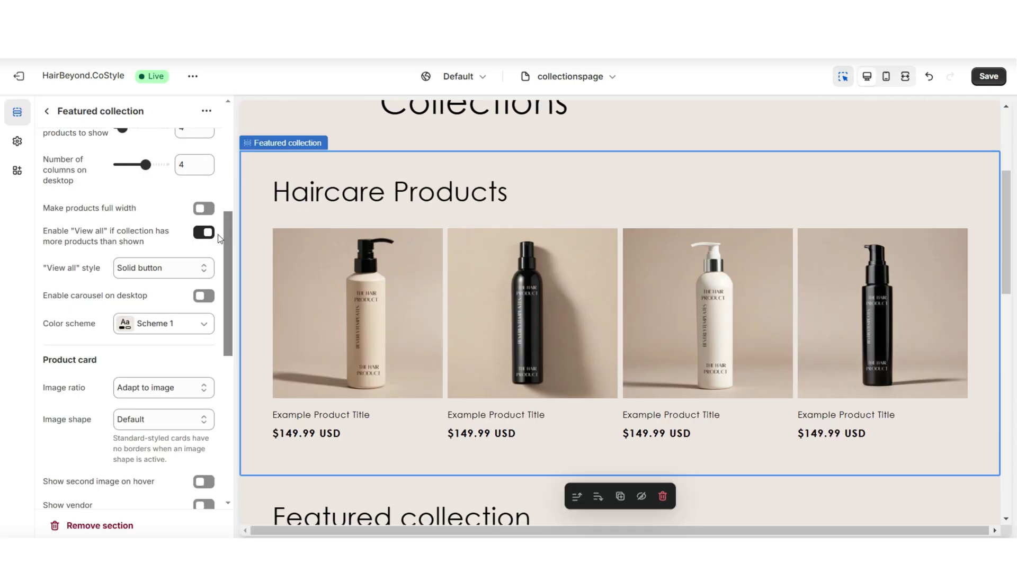
Step: Set the Haircare Products section's mobile layout to 2 columns with swipe enabled, and test the product carousel in the mobile preview
{"action": "key", "text": "ctrl+shift+m"}
{"action": "mouse_move", "coordinate": [747, 221]}
{"action": "left_mouse_down"}
{"action": "mouse_move", "coordinate": [757, 192]}
{"action": "mouse_move", "coordinate": [752, 202]}
{"action": "left_mouse_up"}
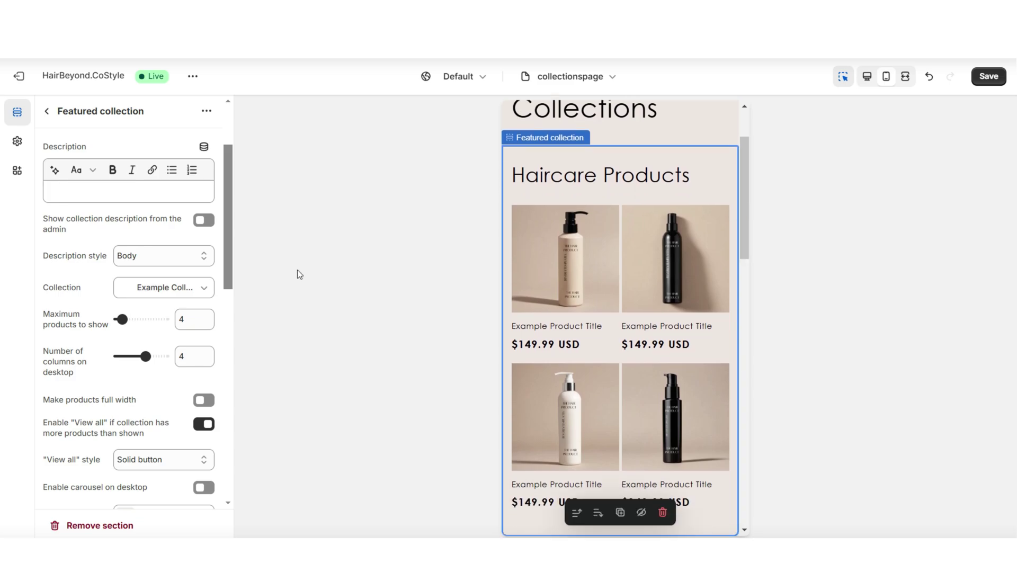
{"action": "scroll", "coordinate": [106, 263], "scroll_direction": "down", "scroll_amount": 10}
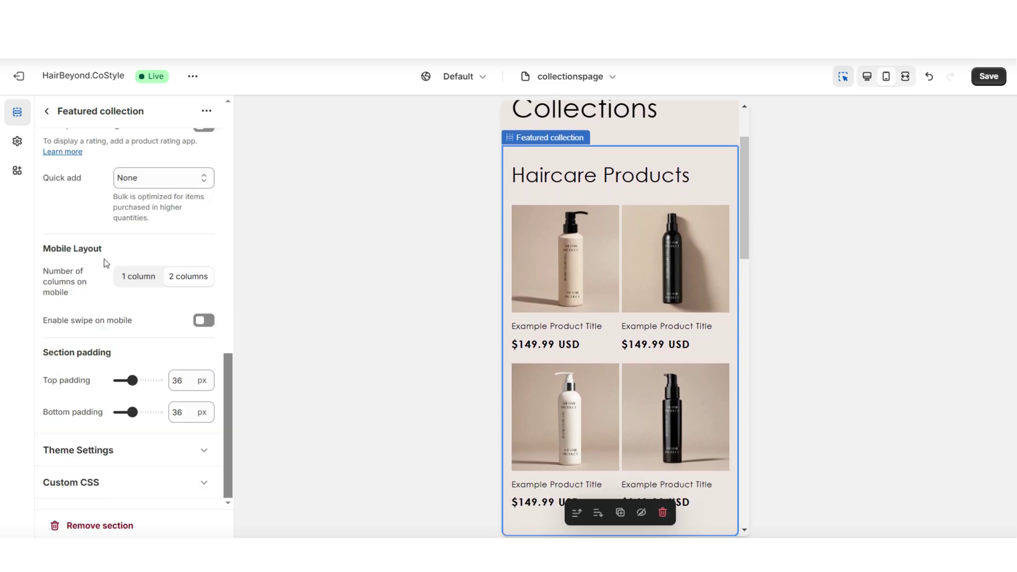
{"action": "left_click", "coordinate": [135, 278]}
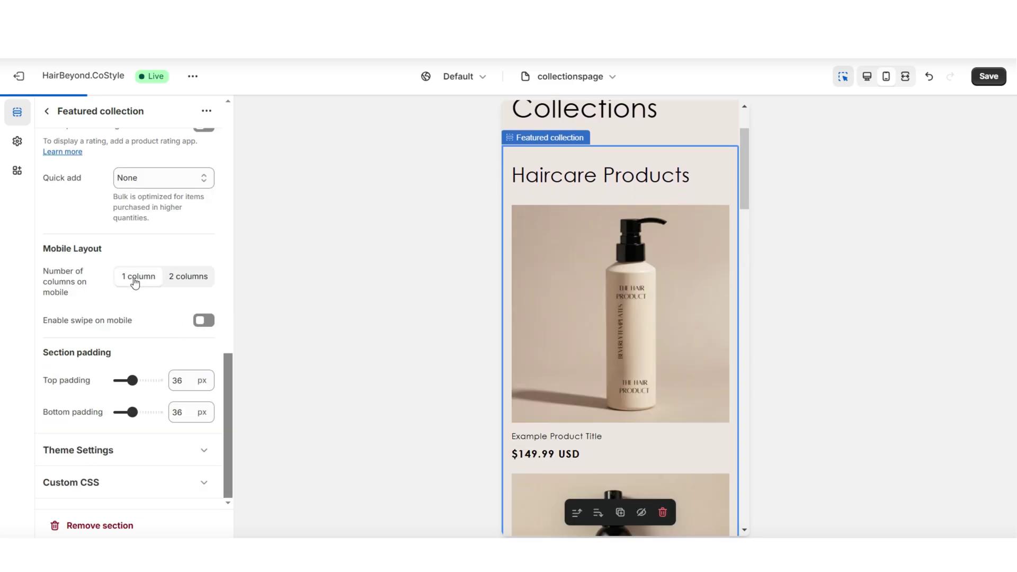
{"action": "left_click", "coordinate": [188, 277]}
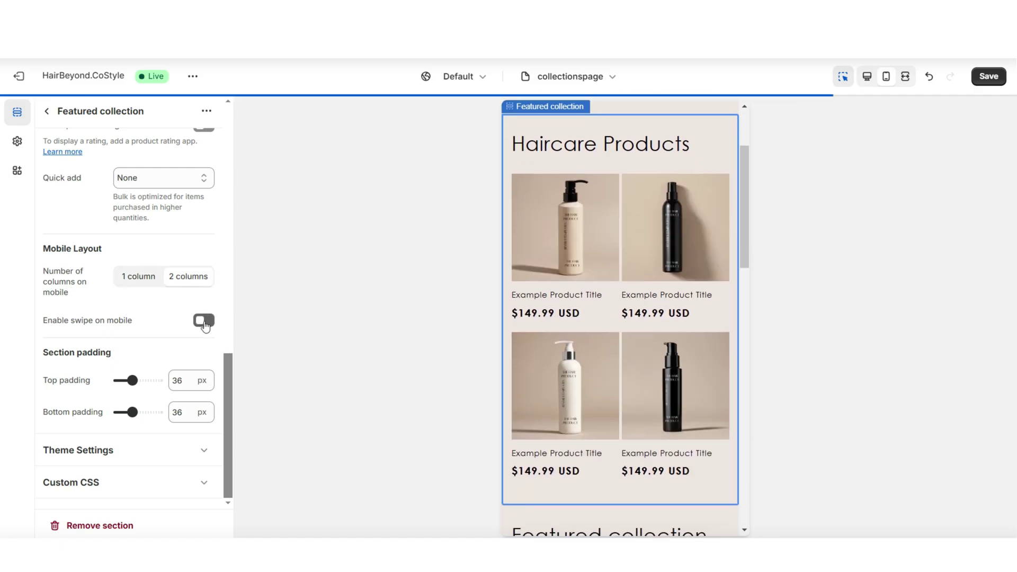
{"action": "left_click", "coordinate": [204, 320]}
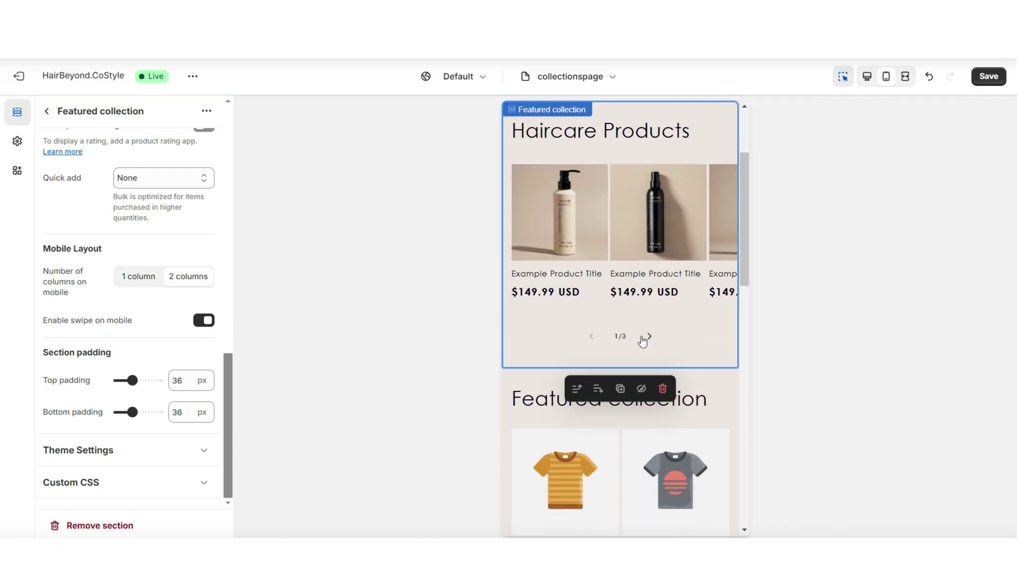
{"action": "left_click", "coordinate": [649, 337]}
{"action": "left_click", "coordinate": [649, 337]}
{"action": "scroll", "coordinate": [745, 225], "scroll_direction": "up", "scroll_amount": 1}
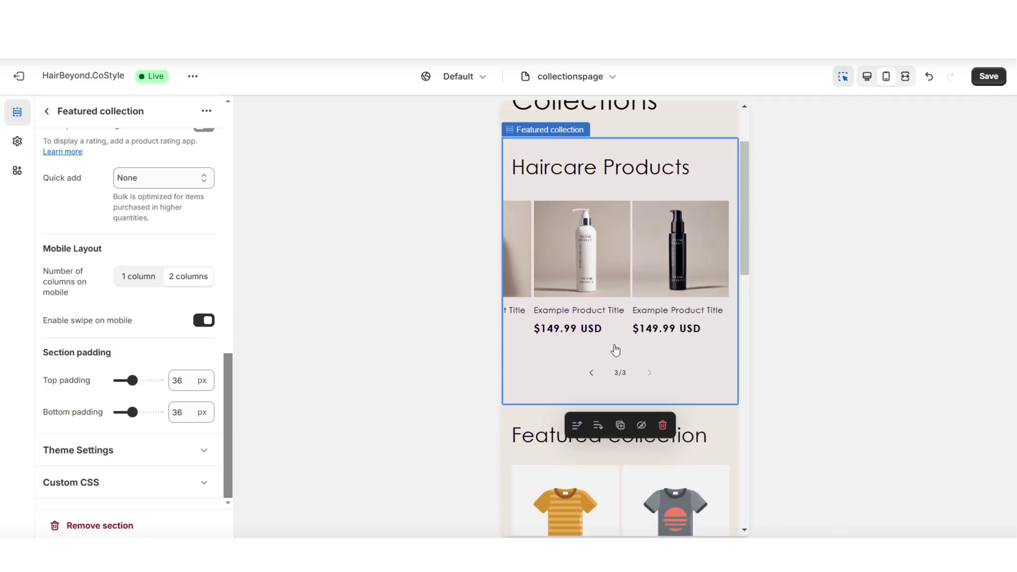
Step: Set the Haircare Products section's top padding to 16 px, save the template, and review the page in full screen
{"action": "left_click_drag", "start_coordinate": [132, 380], "coordinate": [123, 381]}
{"action": "scroll", "coordinate": [530, 318], "scroll_direction": "up", "scroll_amount": 3}
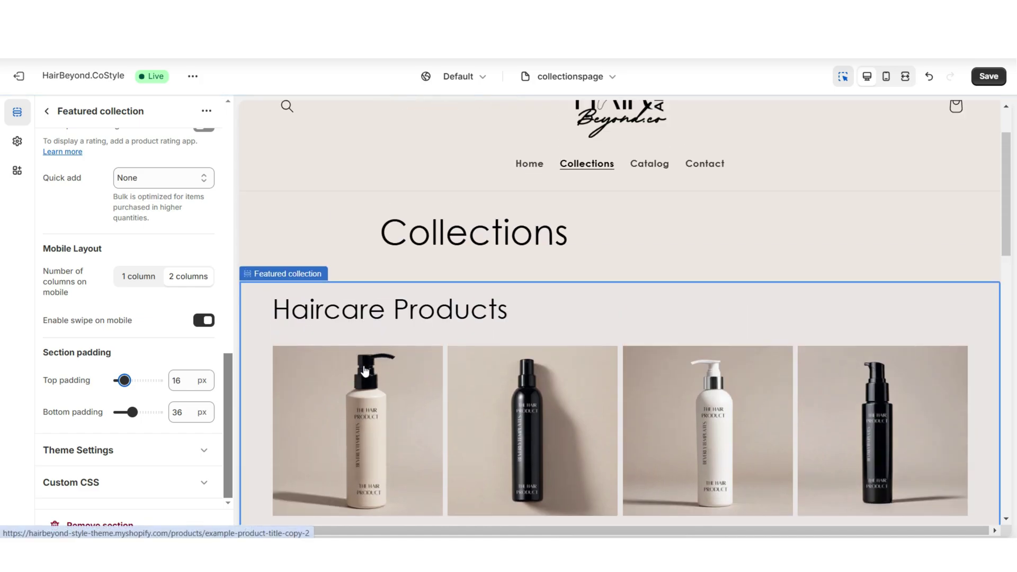
{"action": "left_click", "coordinate": [905, 76]}
{"action": "left_click", "coordinate": [989, 76]}
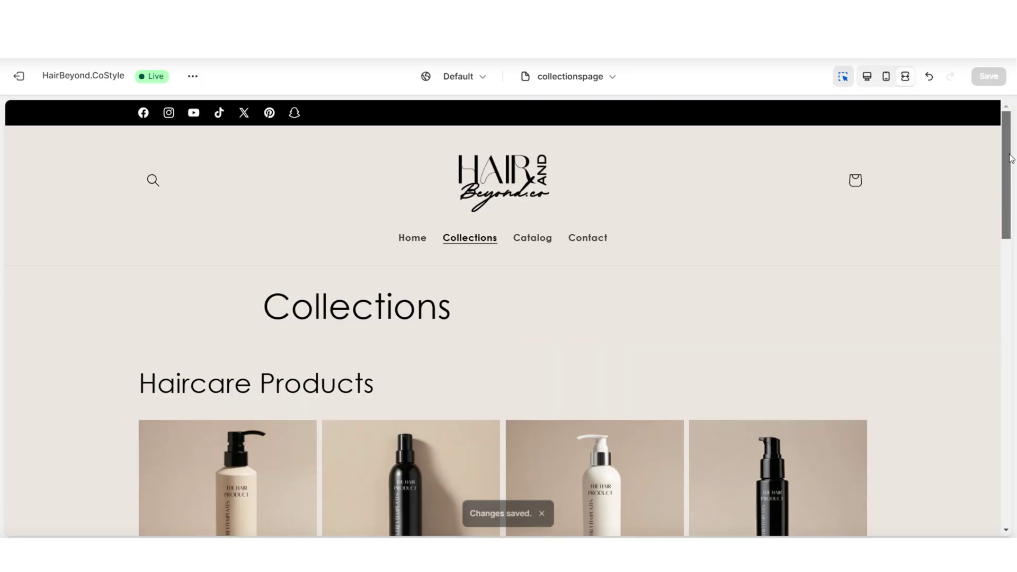
{"action": "scroll", "coordinate": [1012, 170], "scroll_direction": "down", "scroll_amount": 1}
{"action": "left_click_drag", "start_coordinate": [1012, 169], "coordinate": [1014, 384]}
{"action": "scroll", "coordinate": [1014, 384], "scroll_direction": "down", "scroll_amount": 1}
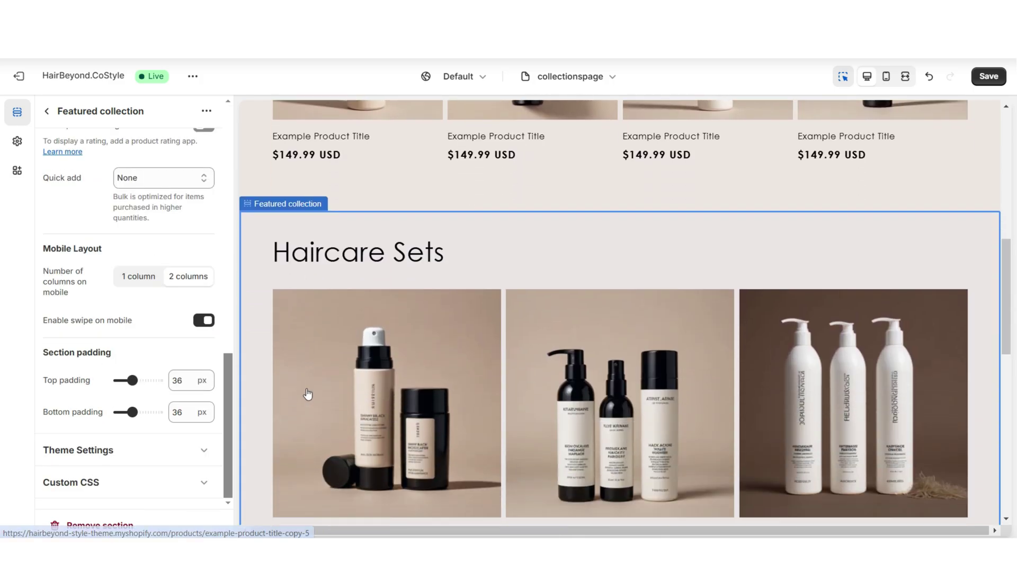
Step: Change the heading of the last Featured collection section to "Condition"
{"action": "scroll", "coordinate": [307, 392], "scroll_direction": "down", "scroll_amount": 7}
{"action": "left_click", "coordinate": [257, 372]}
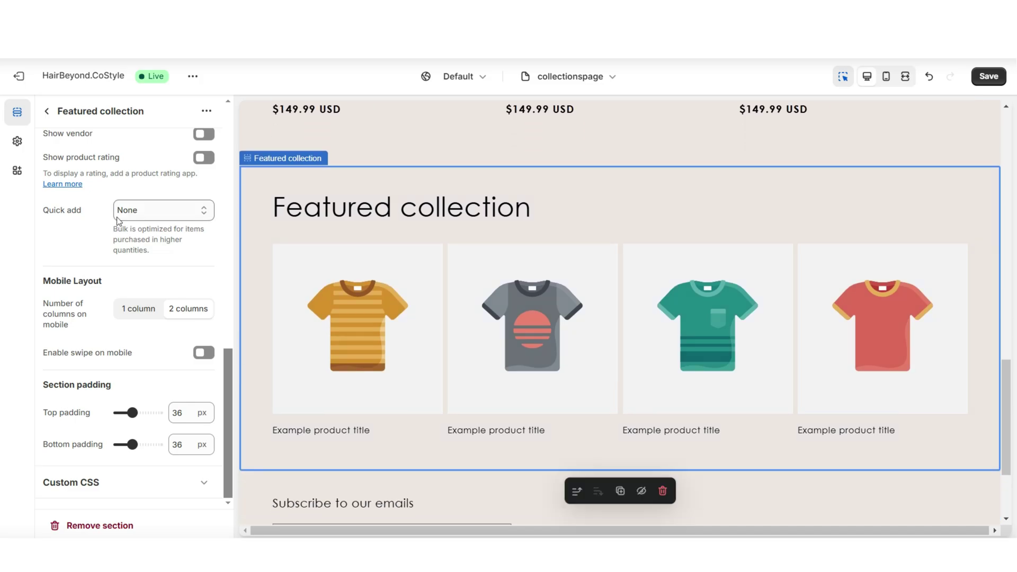
{"action": "triple_click", "coordinate": [156, 186]}
{"action": "type", "text": "Condition"}
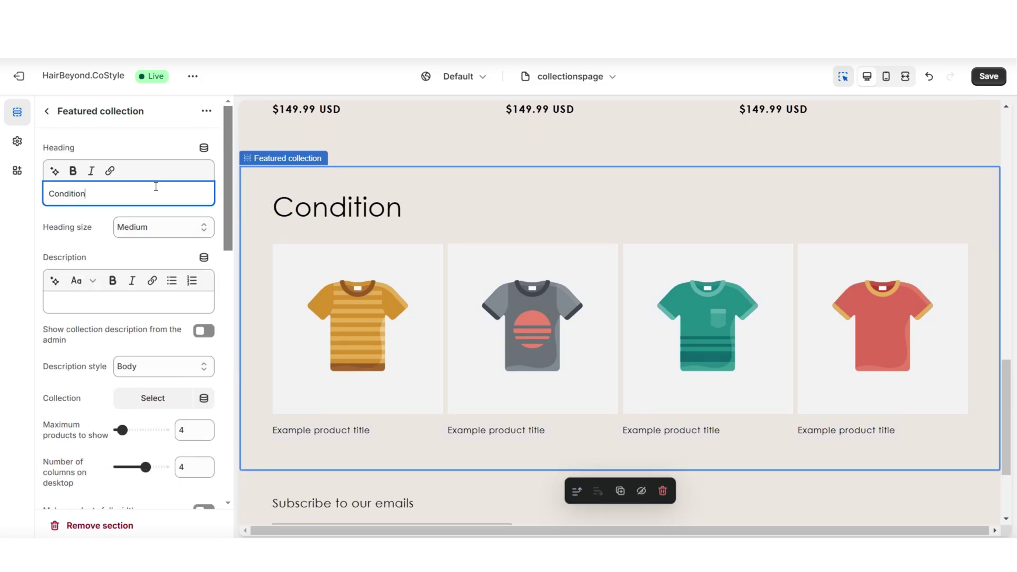